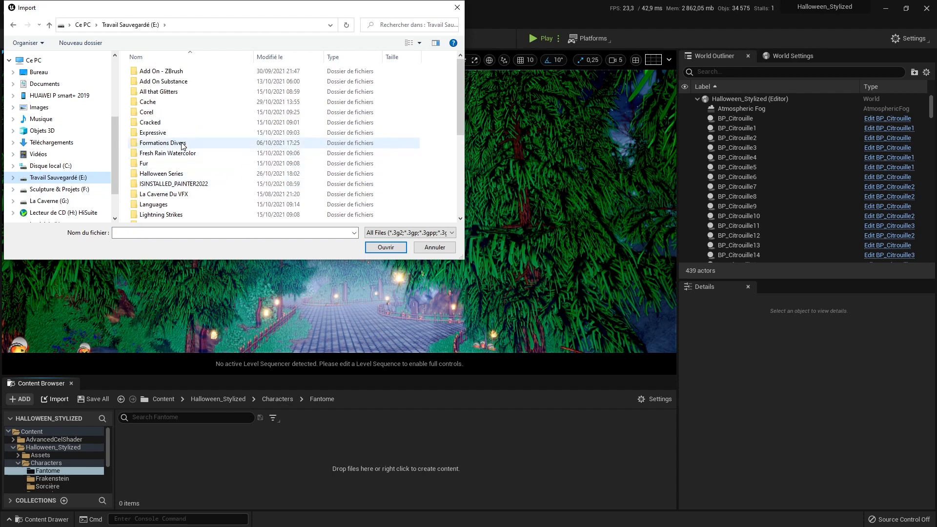
- Import SK_Fantome.fbx from Ressources Halloween Stylized/01 - Blend/Rigs into the Fantome folder as a skeletal mesh with the default options
scroll(185, 184, down, 2)
double_click(184, 181)
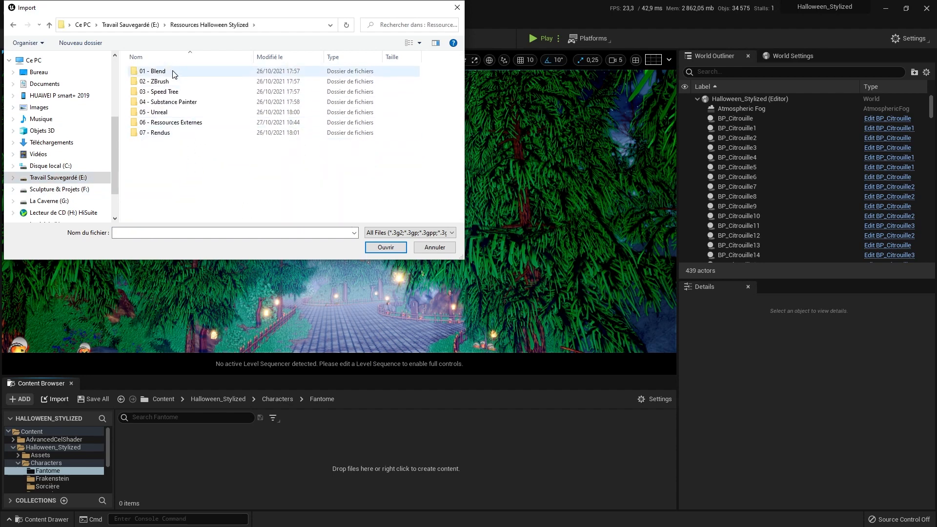
click(166, 74)
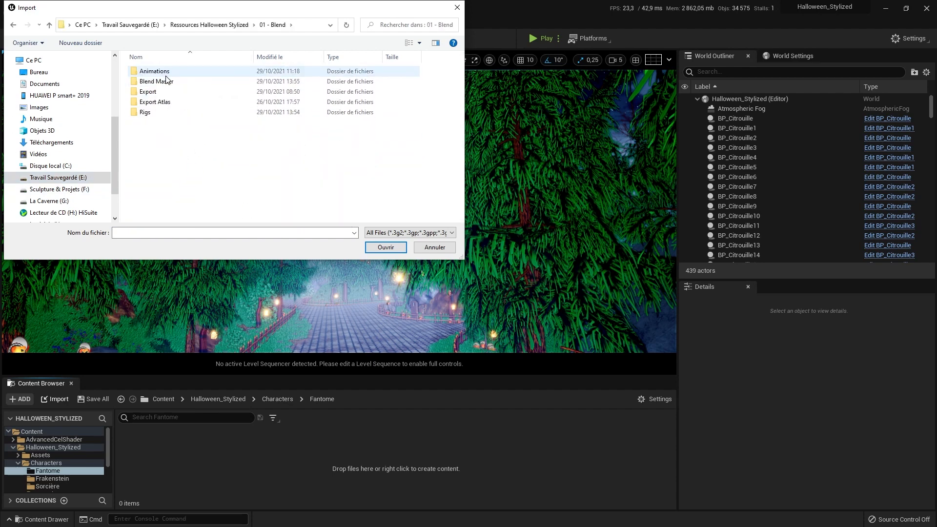
double_click(145, 112)
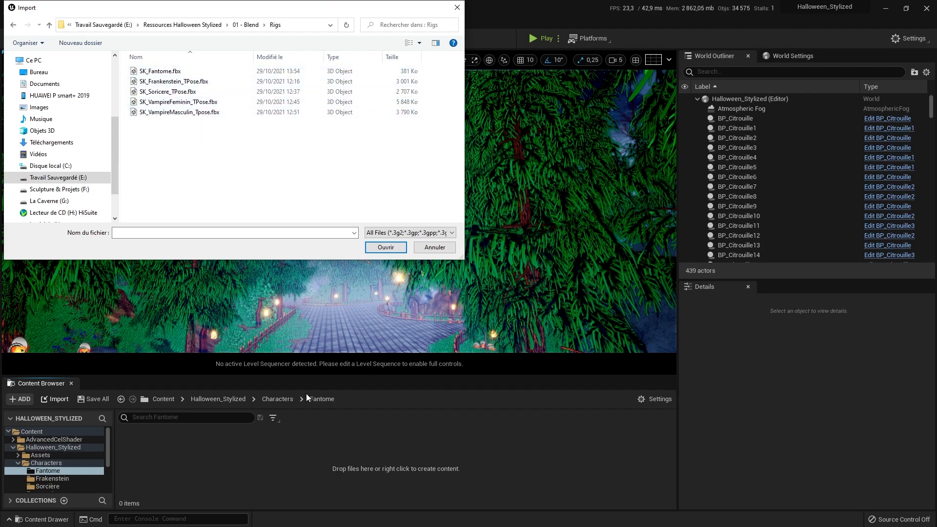
double_click(175, 71)
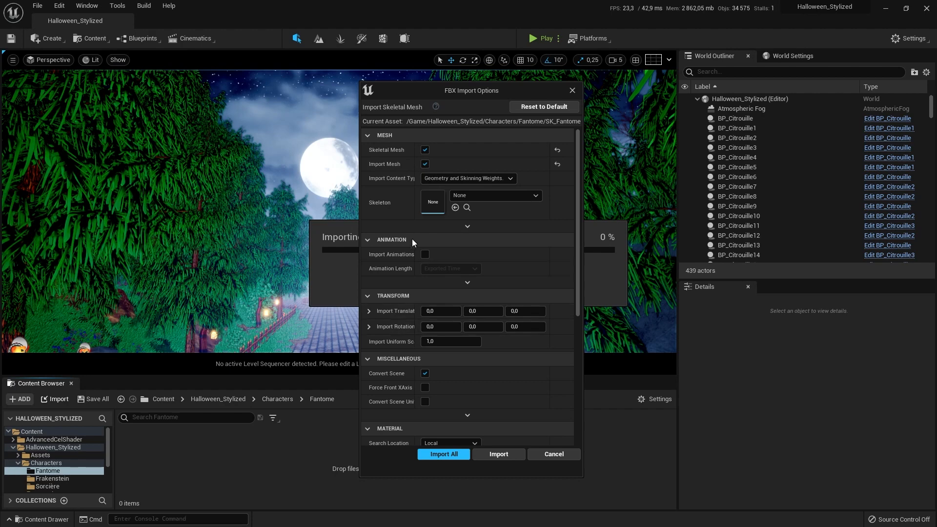
scroll(449, 370, down, 3)
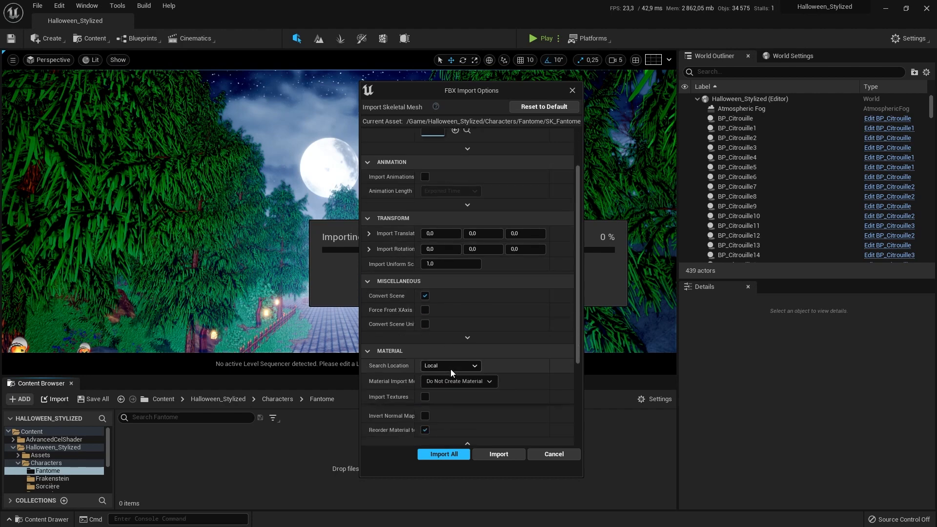
scroll(444, 415, down, 2)
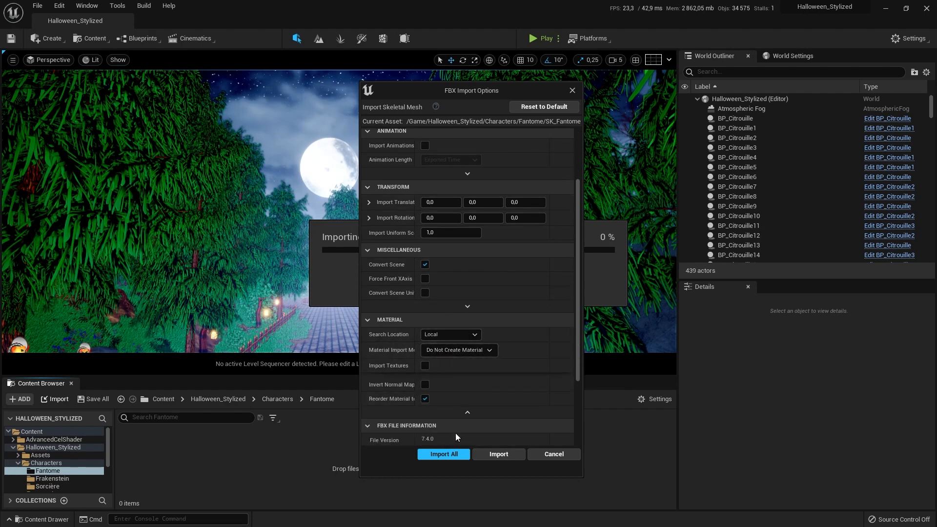
click(449, 454)
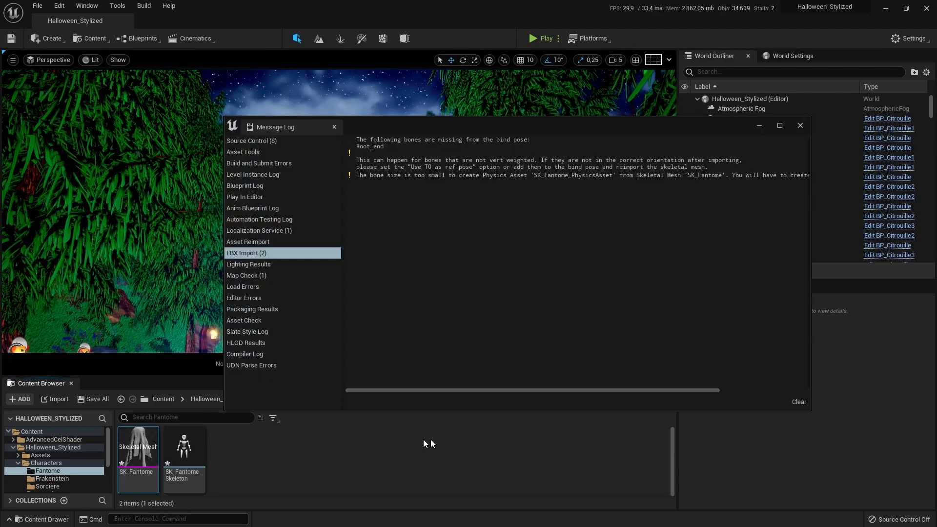
click(800, 127)
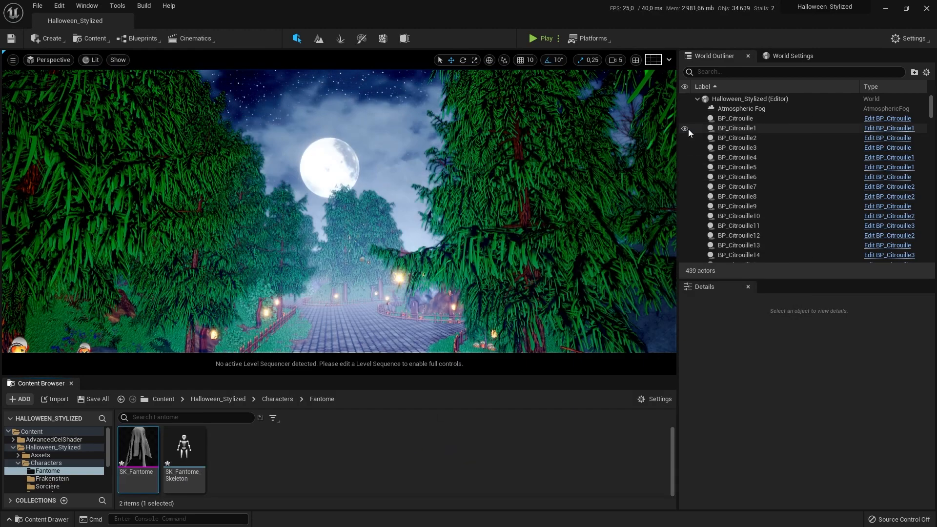
- Import SK_Frankenstein_TPose.fbx as a skeletal mesh into the Frakenstein character folder and dismiss the message log
click(59, 479)
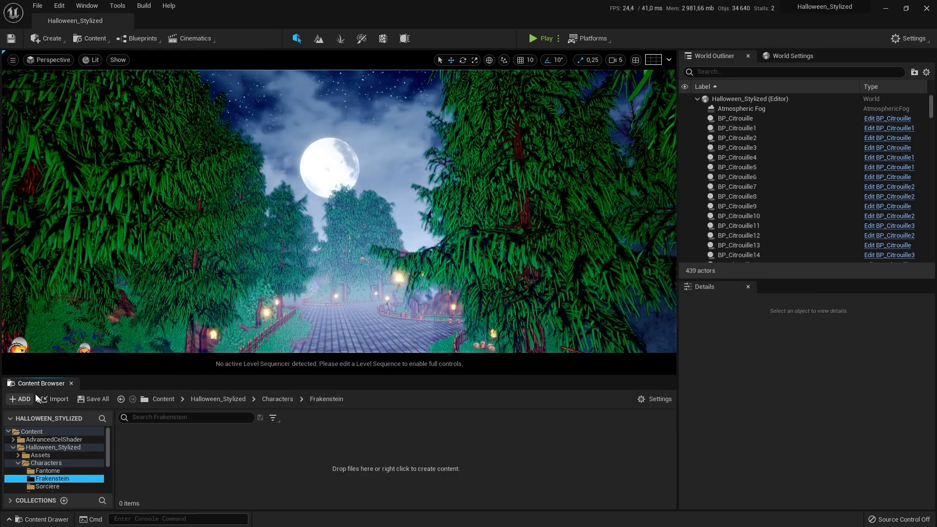
click(54, 399)
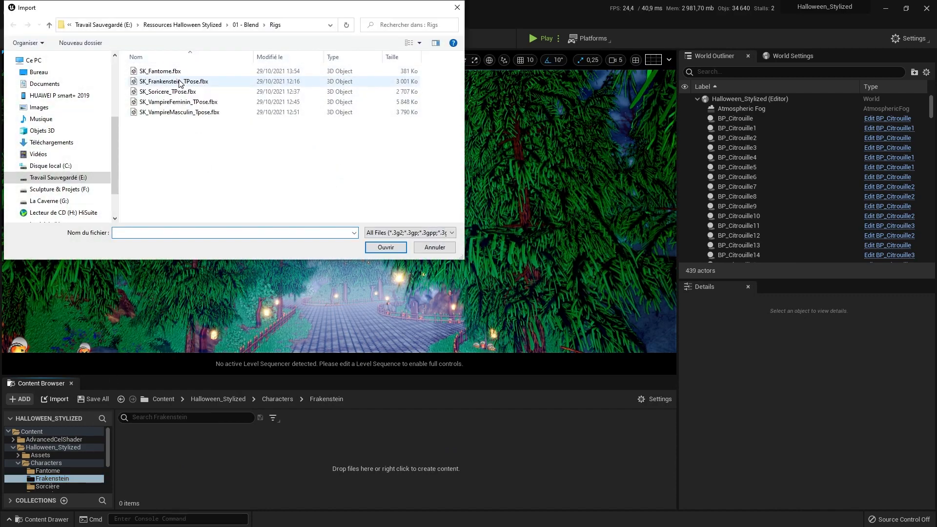
click(389, 247)
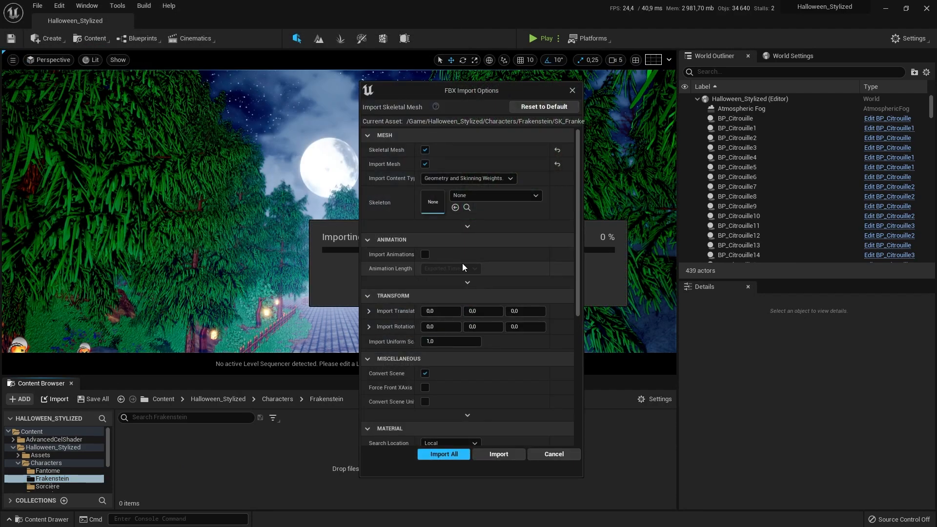
click(445, 456)
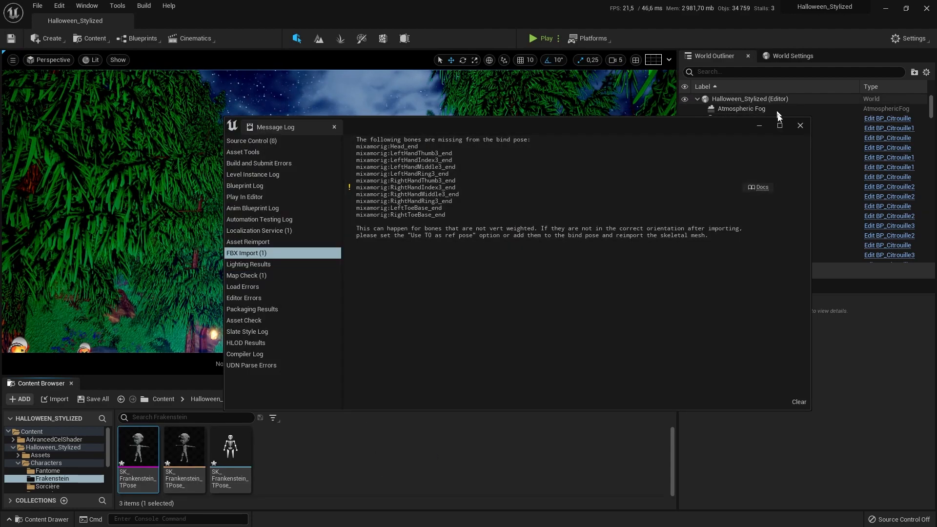
click(802, 125)
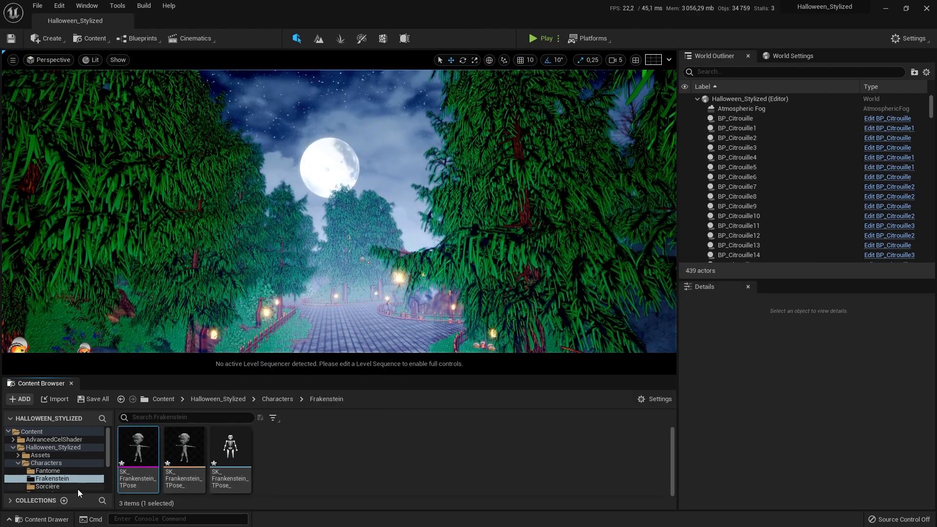
- Import SK_Soricere_TPose.fbx as a skeletal mesh into the Sorcière character folder and dismiss the message log
click(45, 486)
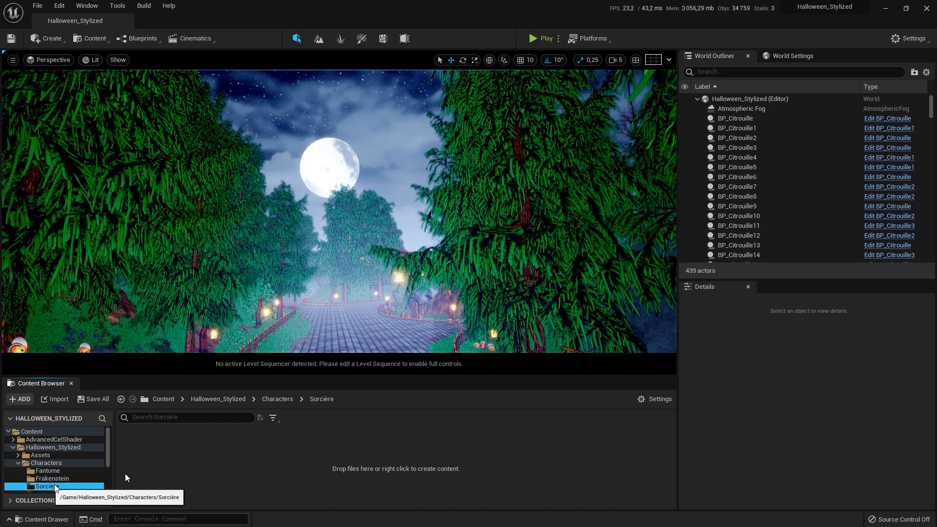
click(55, 401)
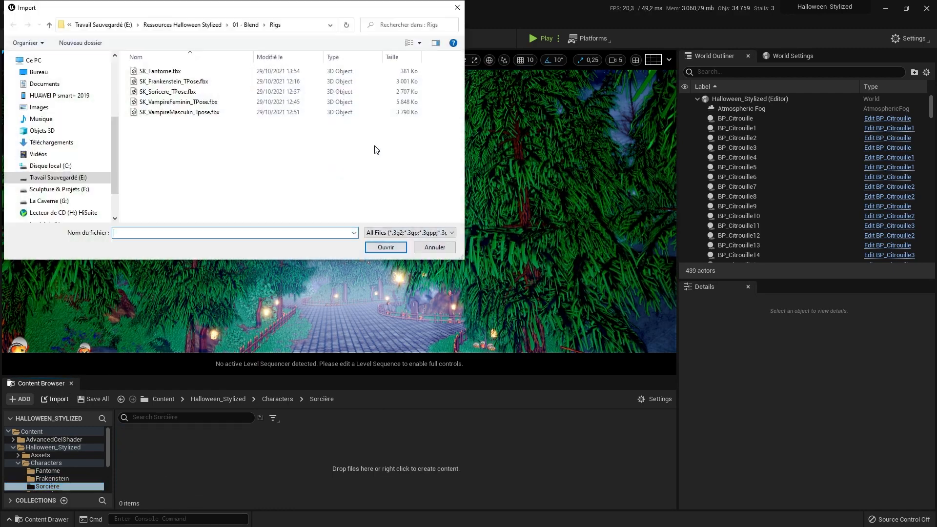
double_click(179, 96)
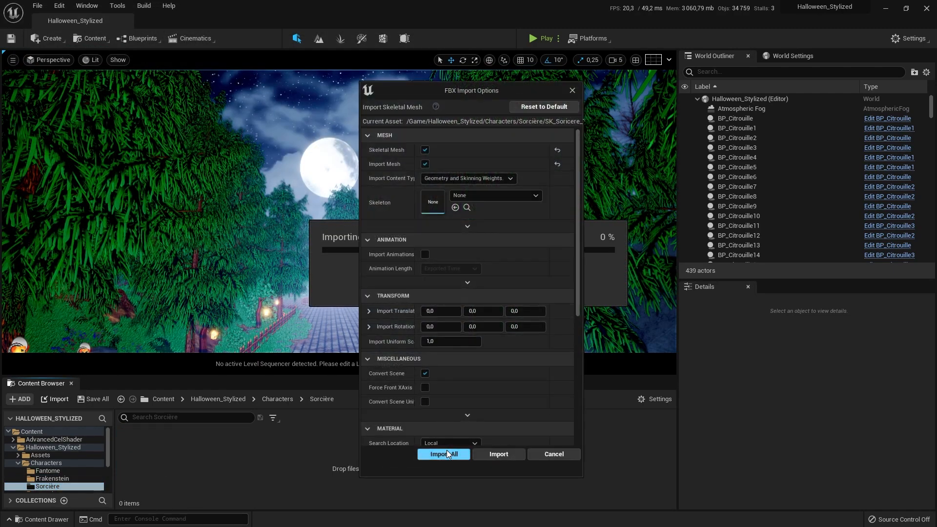
click(446, 453)
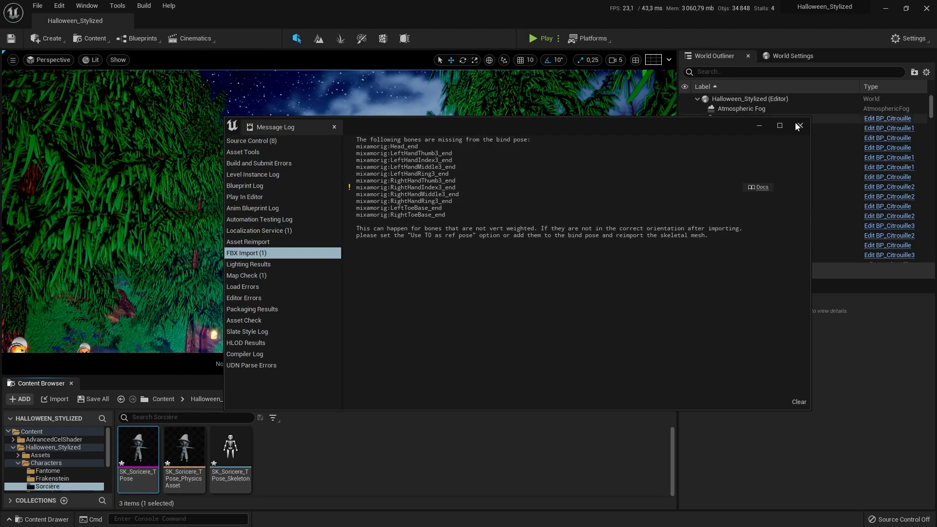
click(798, 126)
- Import SK_VampireFeminin_TPose.fbx as a skeletal mesh into the Féminin subfolder of Vampires and dismiss the message log
scroll(59, 474, down, 1)
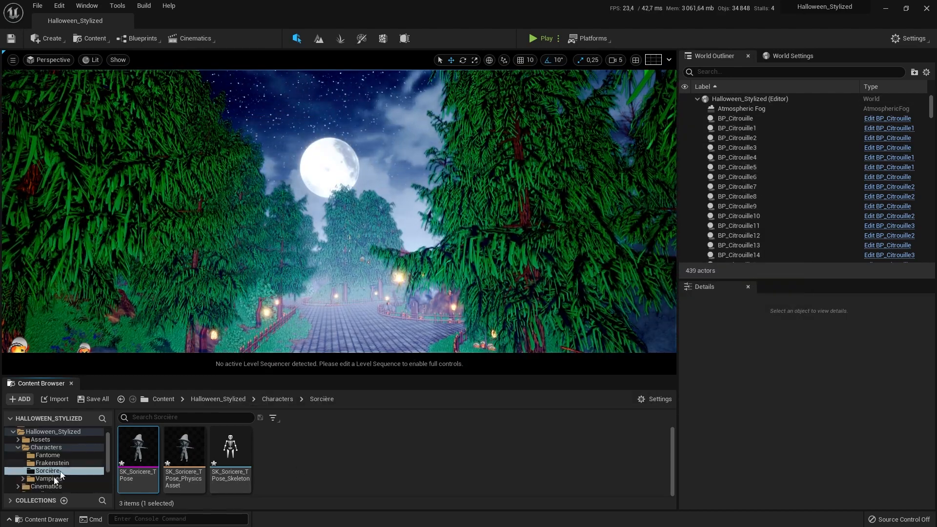
click(49, 479)
double_click(137, 446)
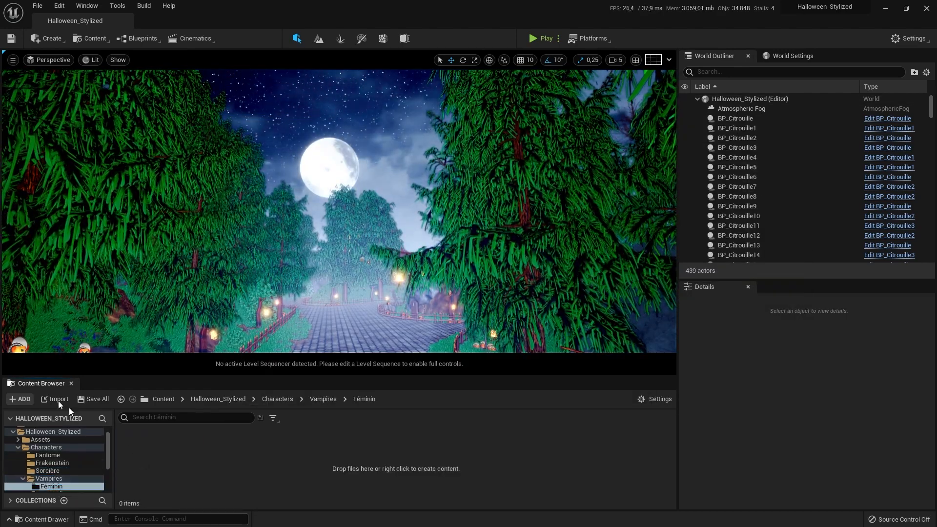
click(58, 399)
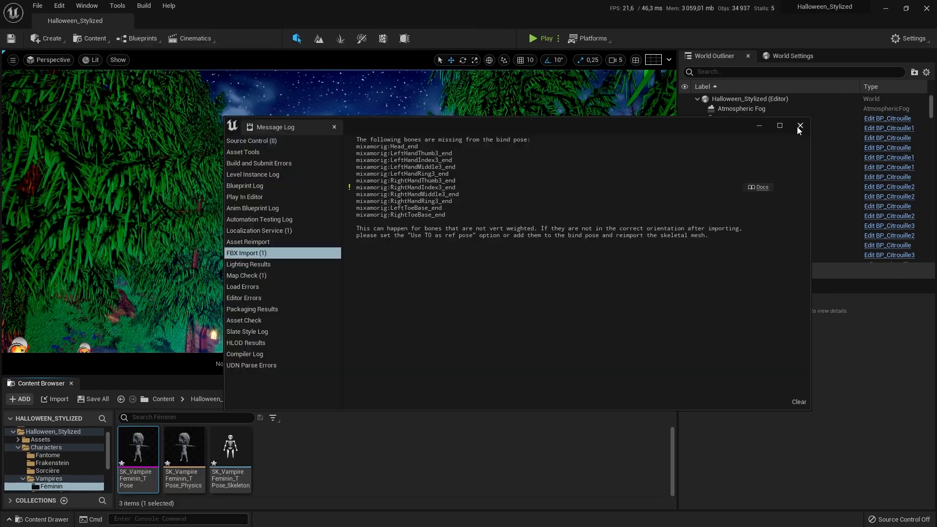
click(790, 130)
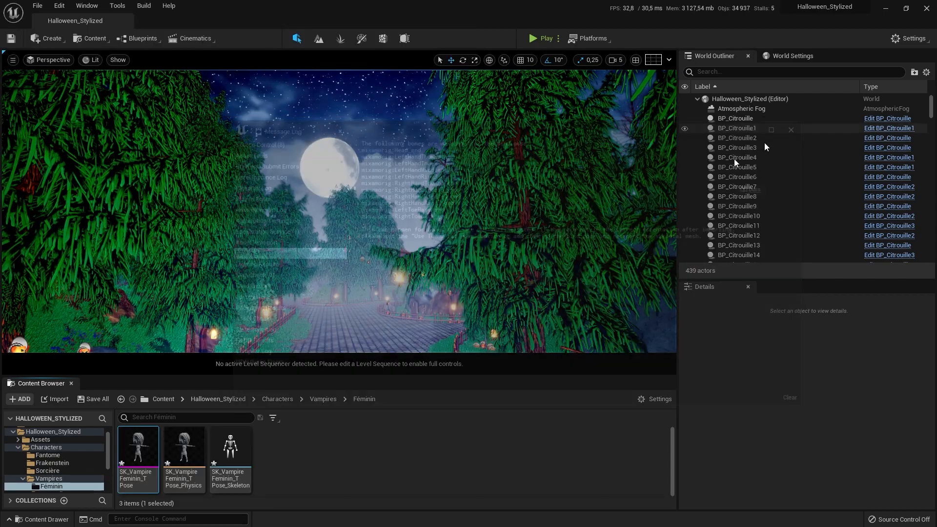
- Import SK_VampireMasculin_Tpose.fbx as a skeletal mesh into the Masculin subfolder of Vampires
scroll(71, 477, down, 1)
click(59, 478)
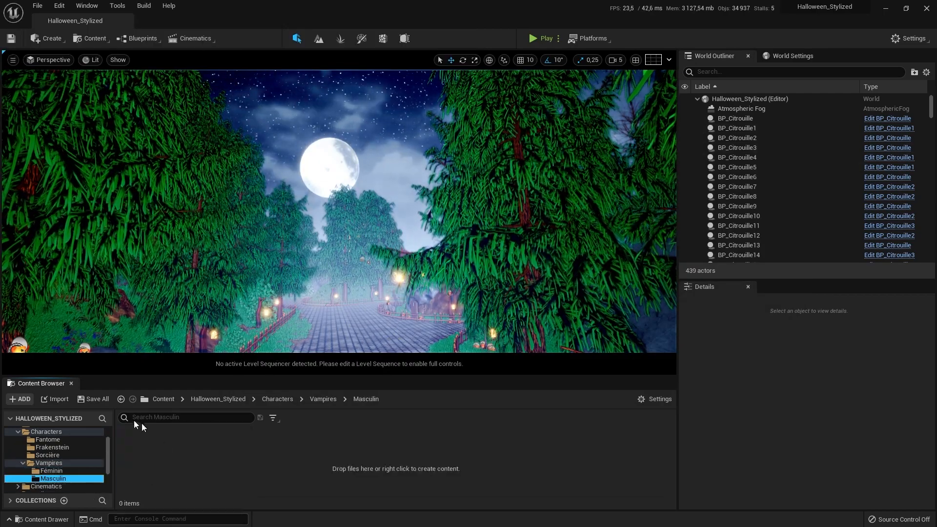
click(57, 399)
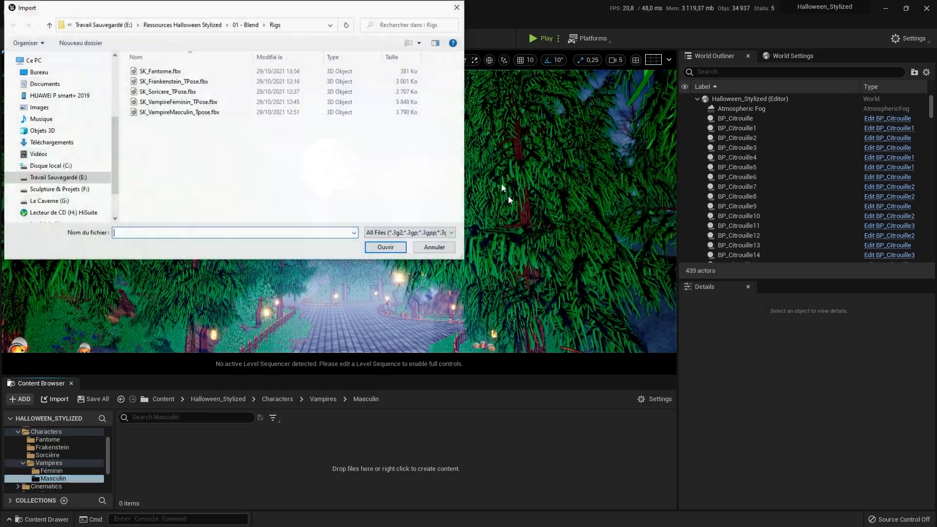
double_click(199, 115)
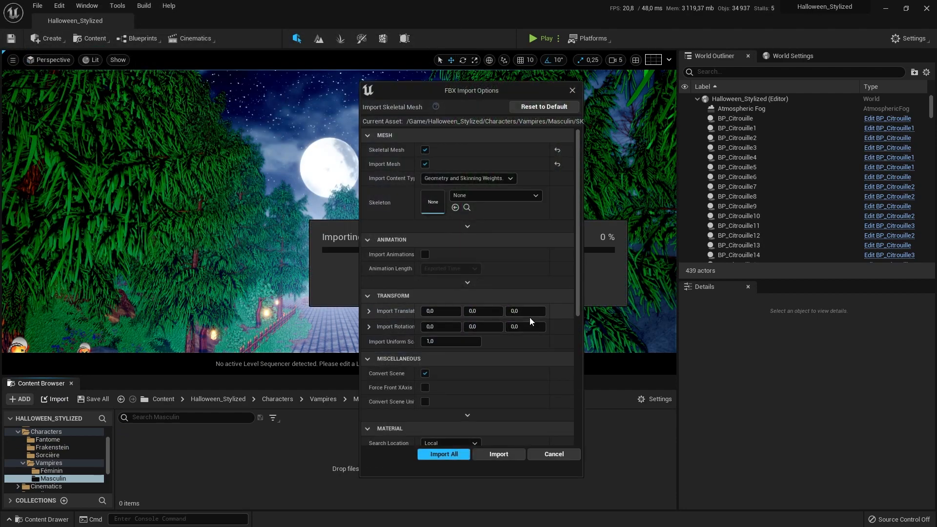
click(446, 452)
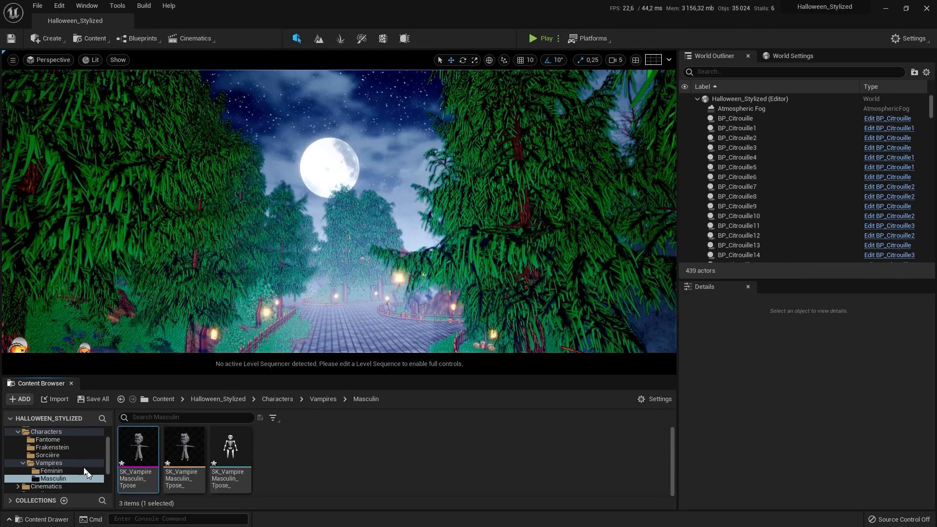
- Collapse the Characters folder and create a new folder named Animations directly inside Halloween_Stylized
scroll(80, 464, up, 1)
scroll(80, 465, up, 1)
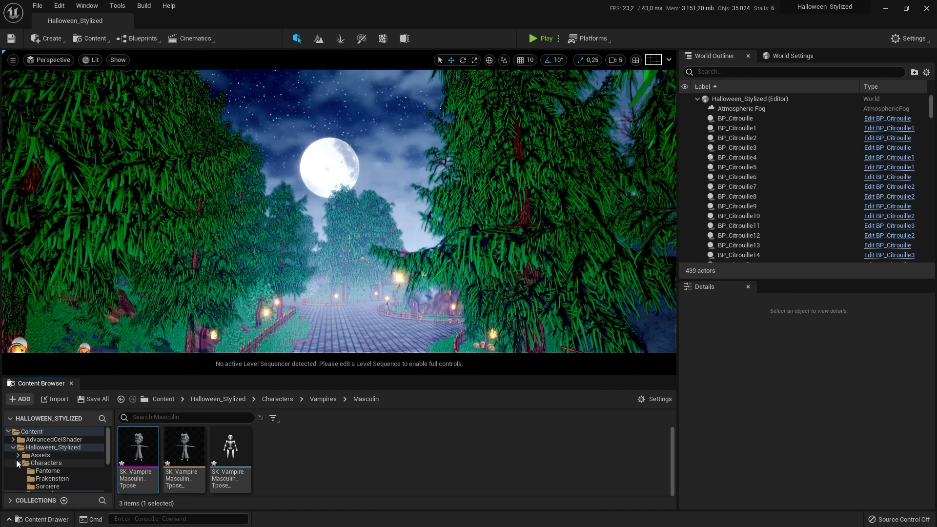
double_click(19, 463)
scroll(47, 460, down, 1)
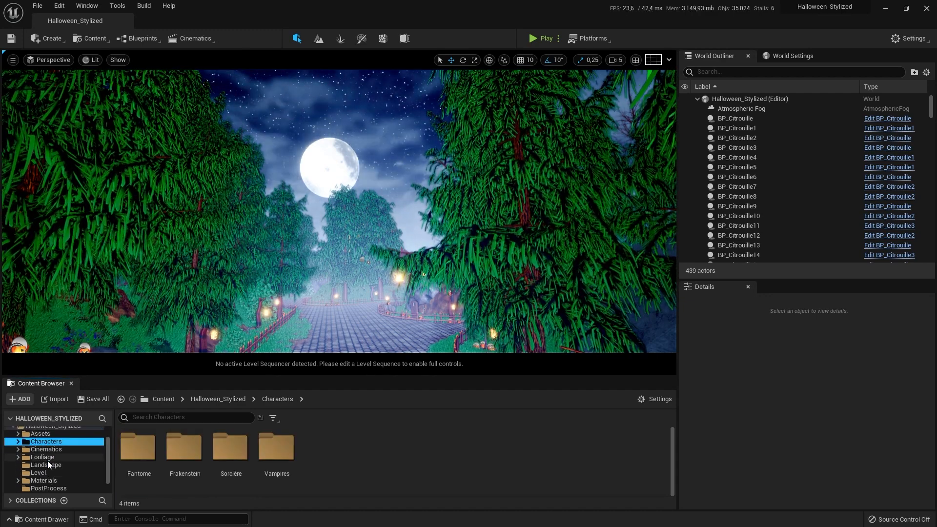
scroll(45, 454, up, 1)
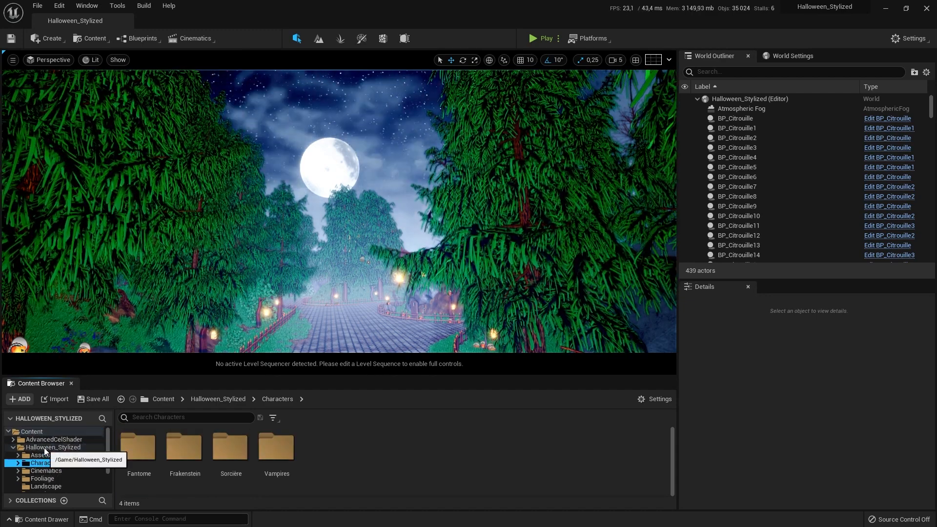
click(45, 448)
right_click(44, 449)
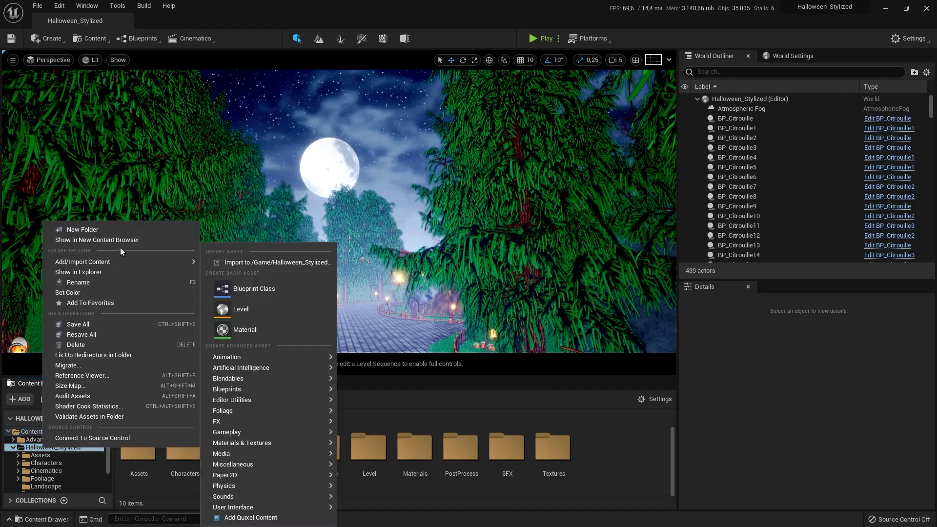
click(116, 230)
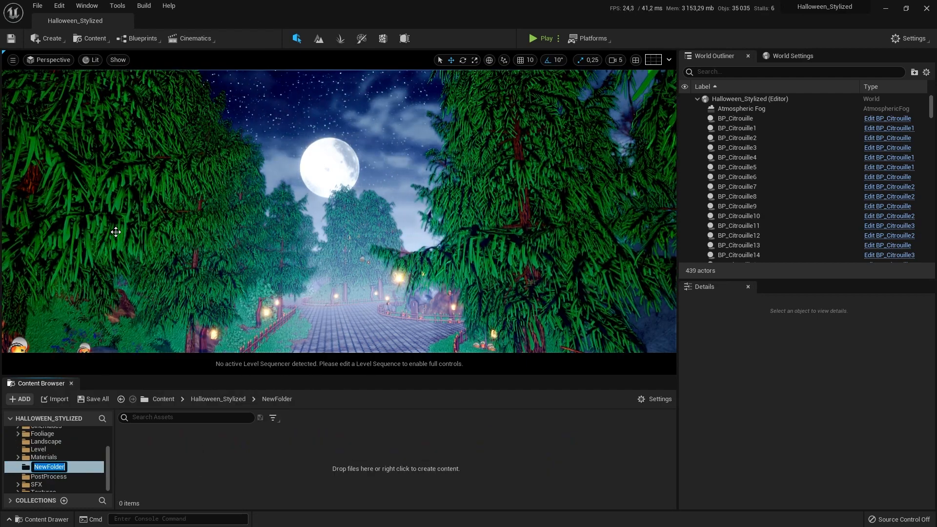
text(Anim)
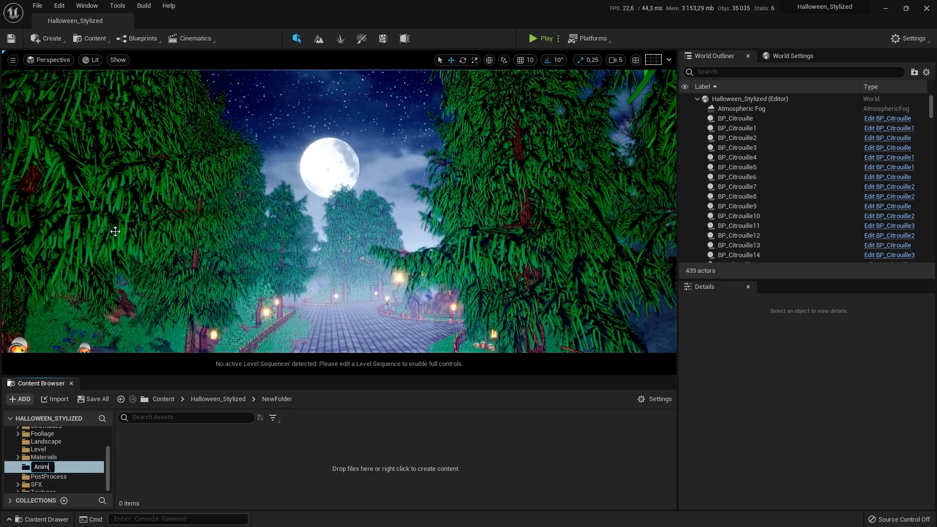
text(ations)
key(Return)
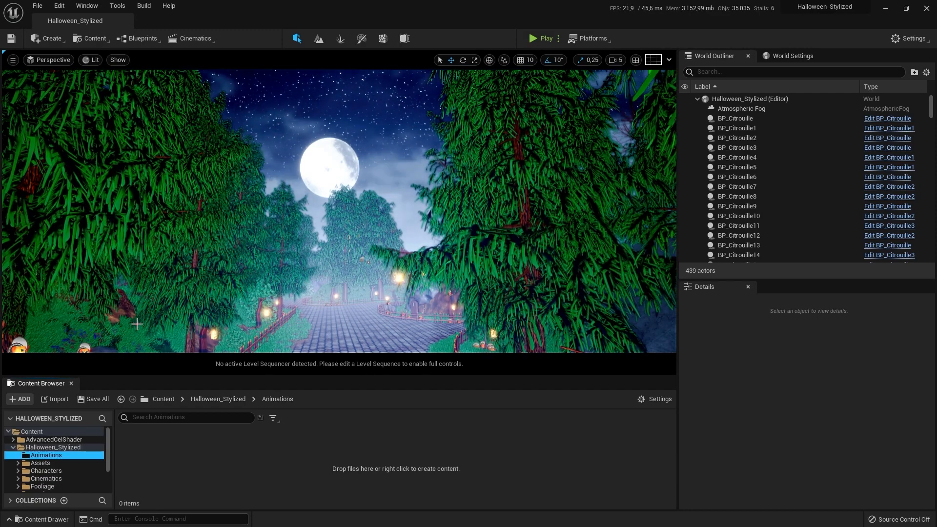
- Create a subfolder named Frankenstein inside the Animations folder
right_click(167, 429)
click(223, 158)
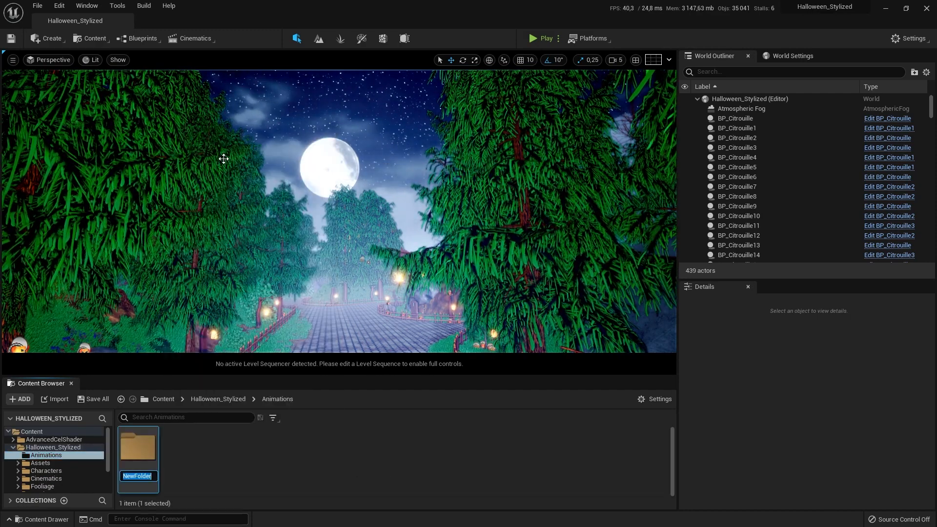
text(Fran)
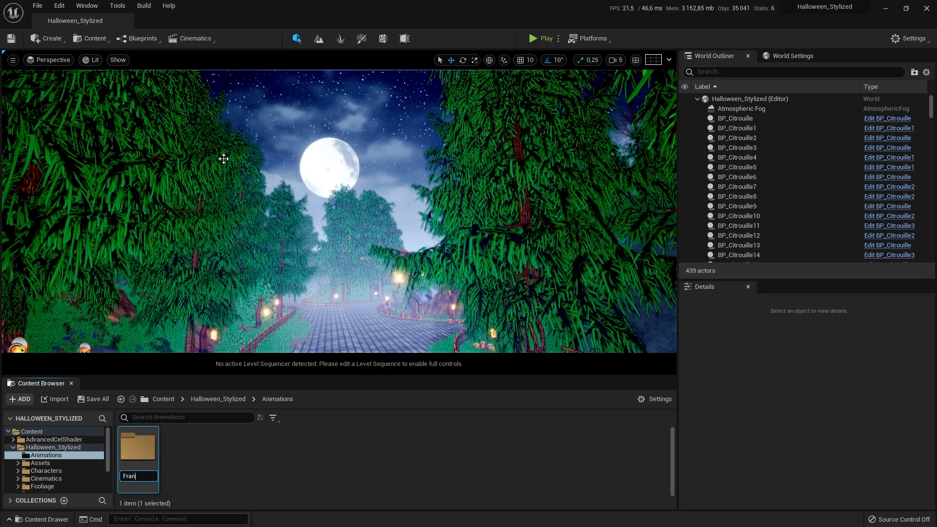
text(kenstein)
key(Return)
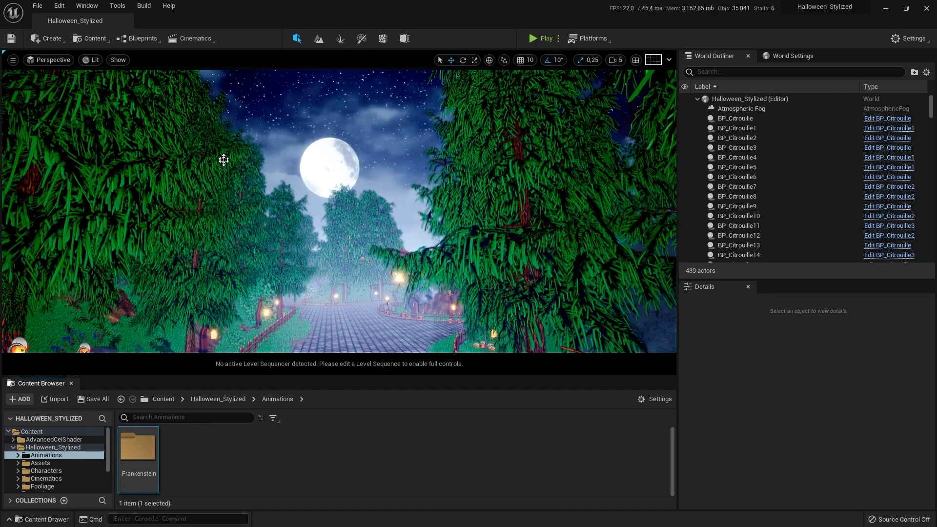
- Create two more subfolders named Vampires and Sorcière inside the Animations folder
right_click(248, 467)
click(307, 197)
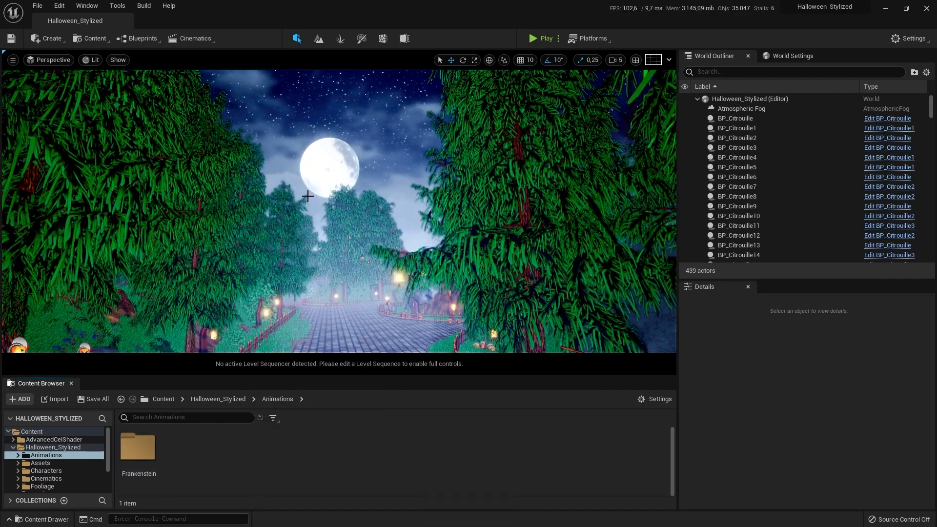
text(Vampires)
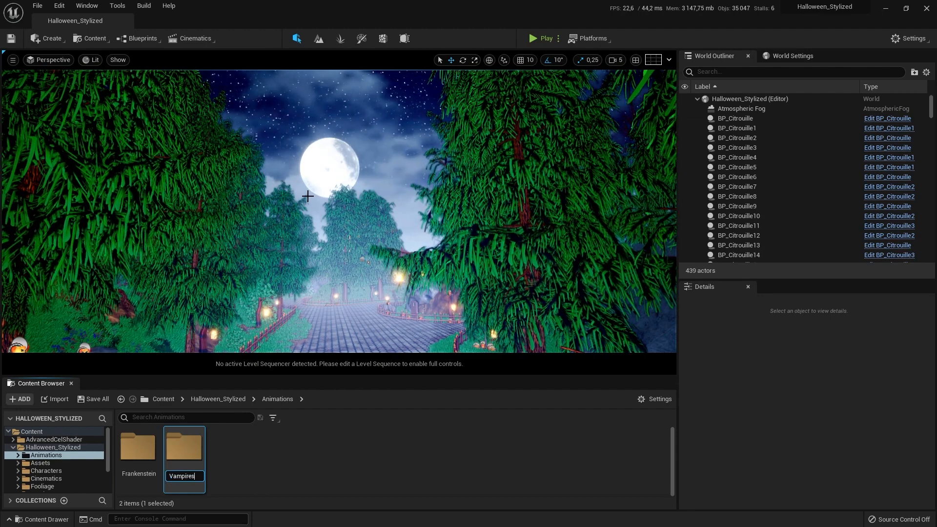
right_click(313, 454)
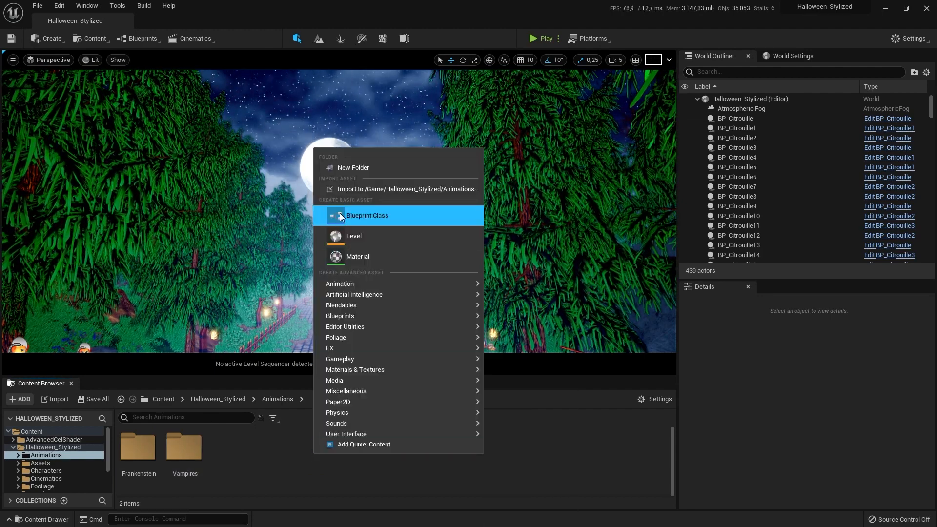
click(364, 167)
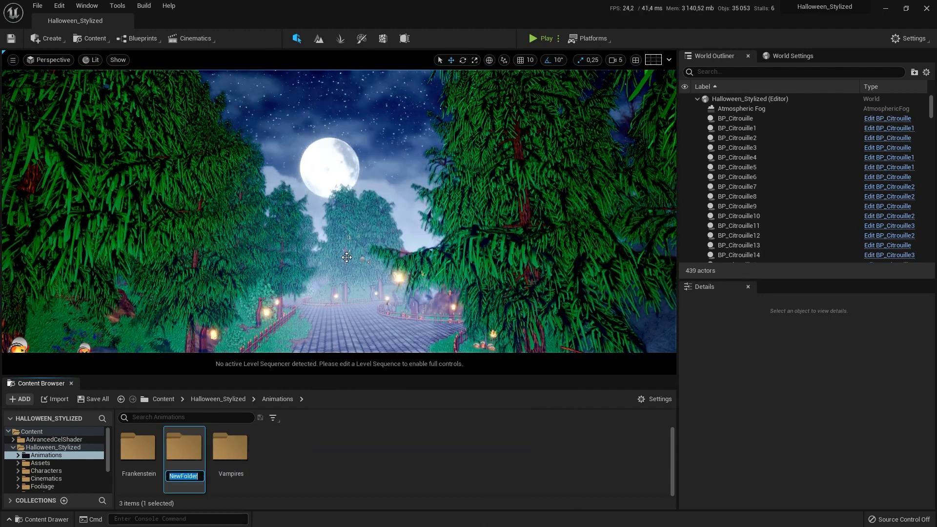
text(Sorcière)
key(Return)
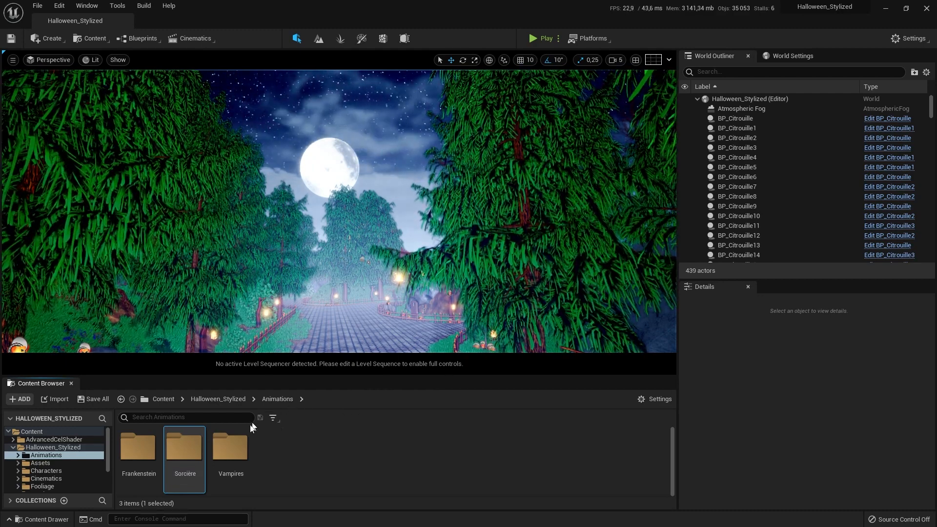
- Choose Zombie Idle.fbx and Zombie Walk.fbx from the Frankenstein source folder for import into the Frankenstein animations subfolder
double_click(138, 446)
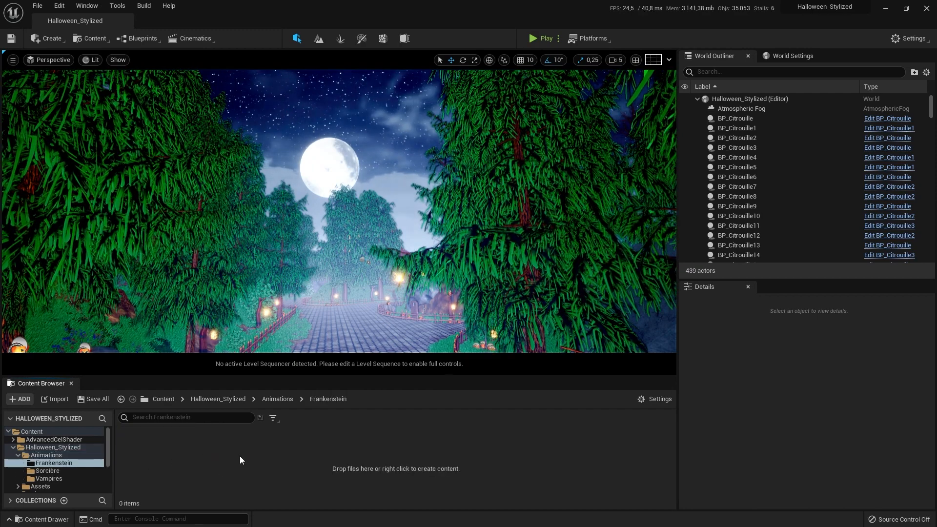
right_click(239, 456)
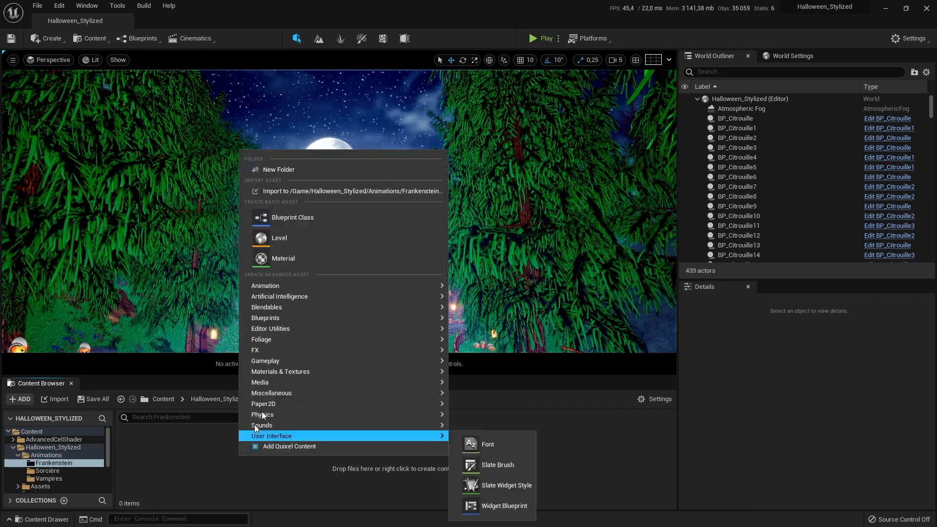
click(58, 400)
click(245, 26)
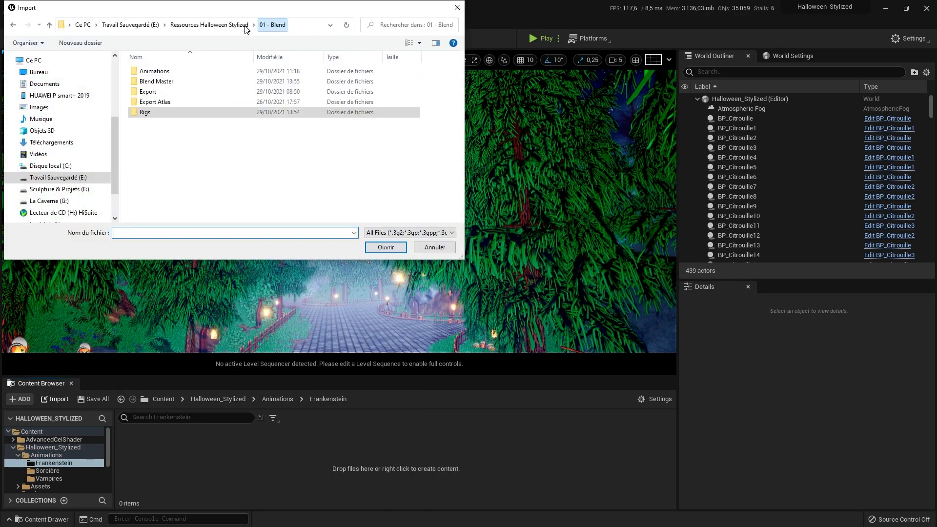
double_click(168, 72)
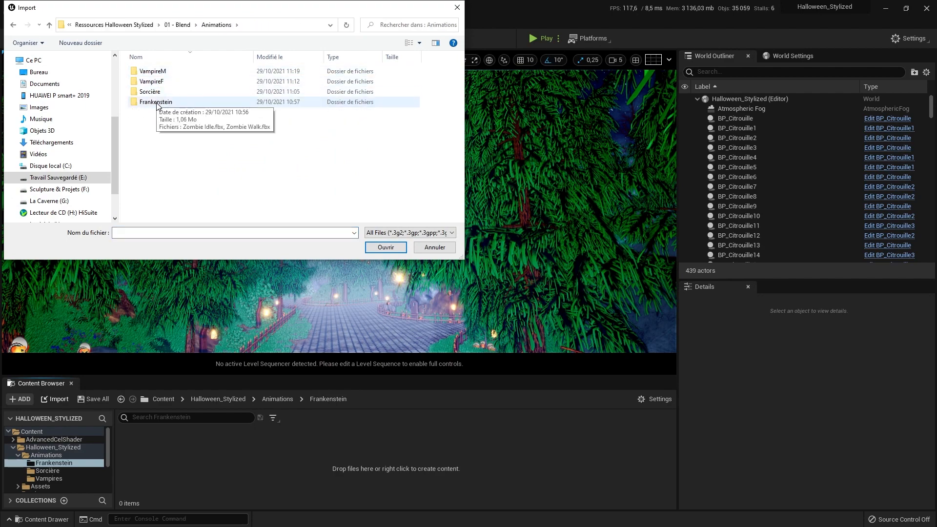
click(385, 248)
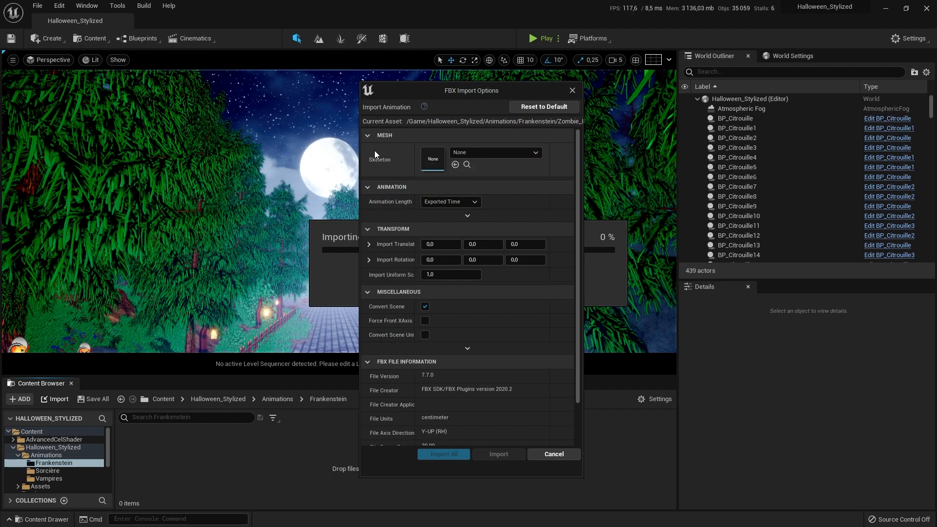
- Import all the zombie animations onto SK_Frankenstein_TPose_Skeleton and preview the Zombie_Idle animation
click(491, 152)
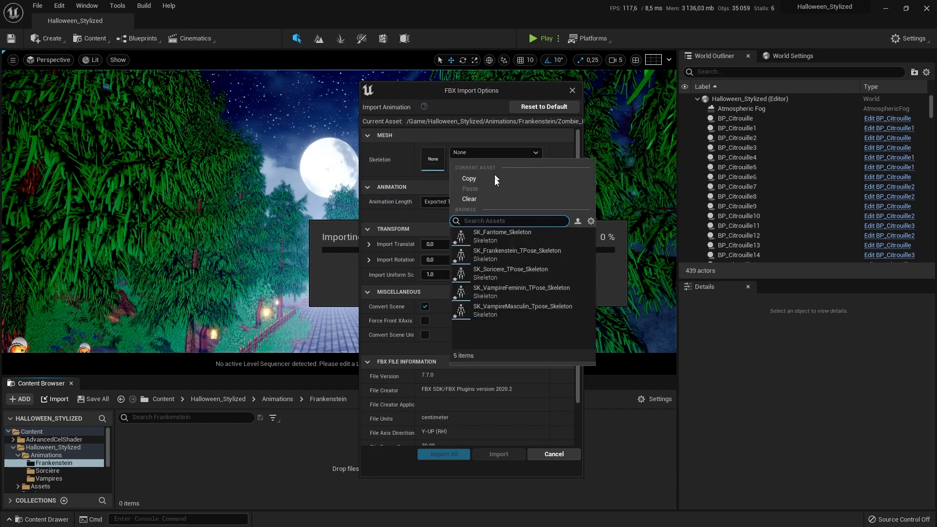
click(518, 255)
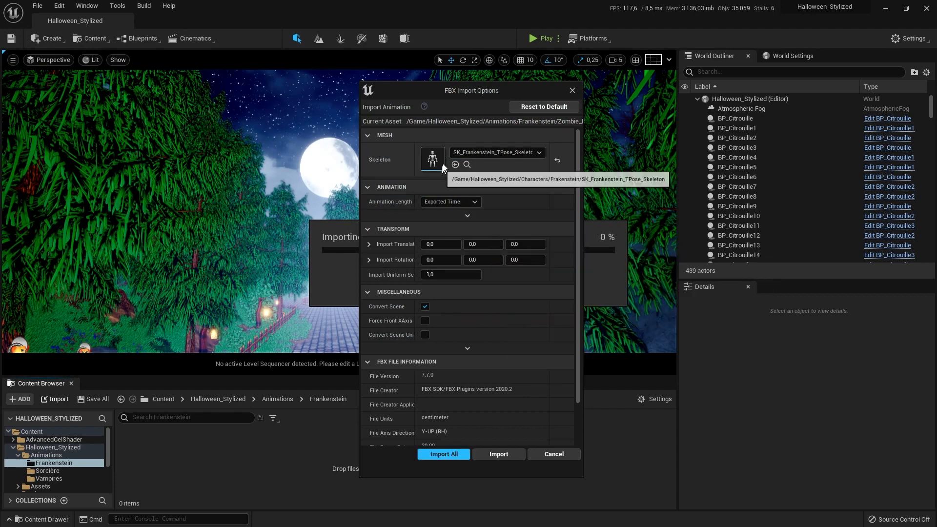
click(452, 451)
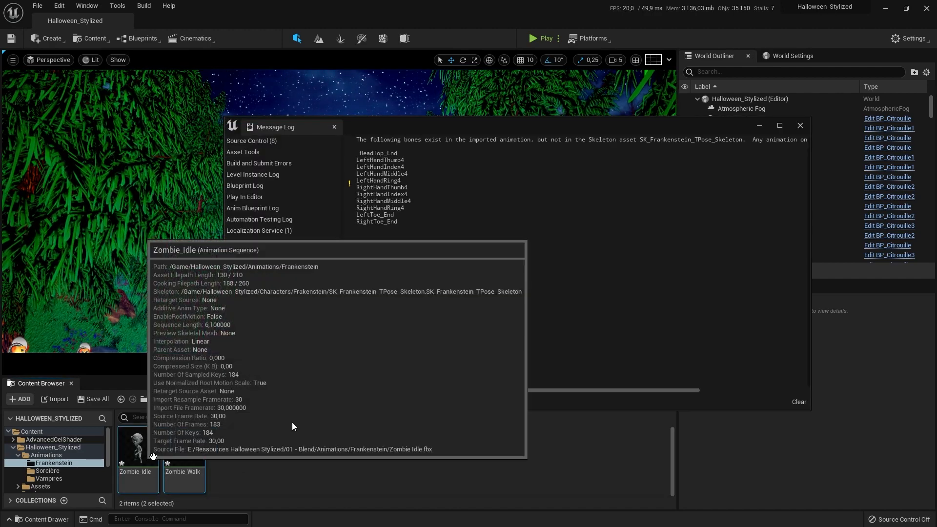
click(798, 126)
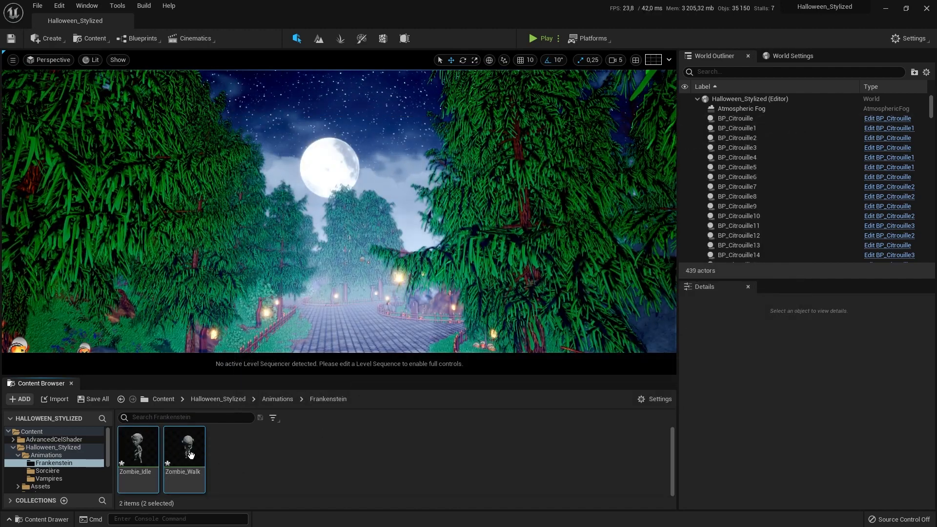
double_click(139, 444)
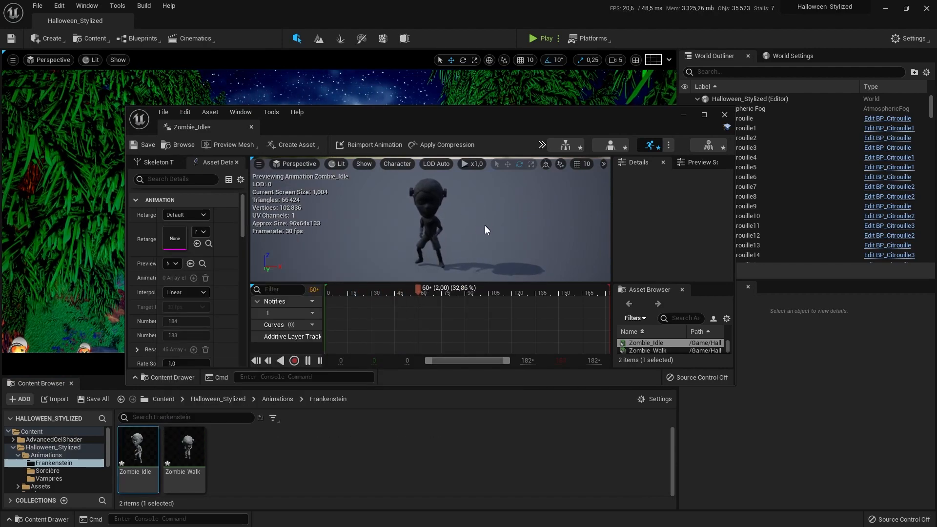
click(724, 114)
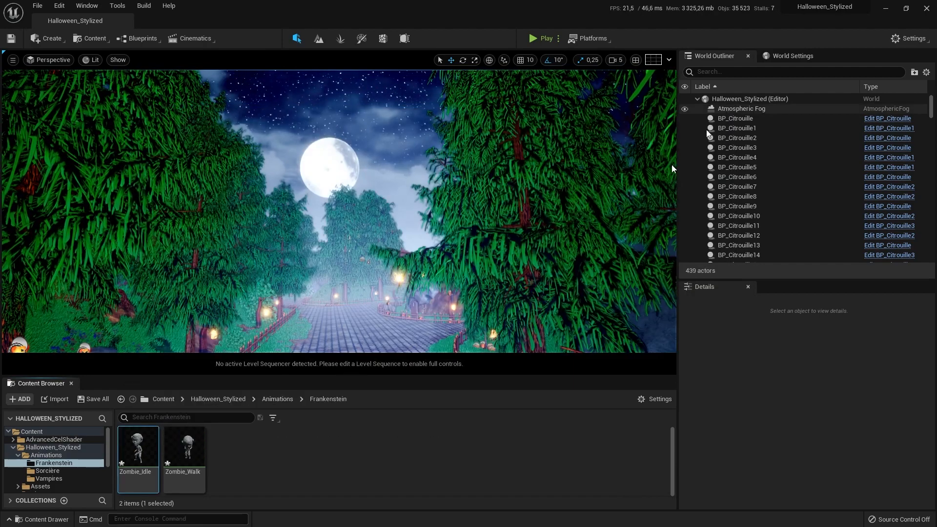
- Import Idle.fbx, Picking Up Object.fbx and Walking.fbx into the Sorcière animations subfolder using SK_Soricere_TPose_Skeleton, and dismiss the message log
click(81, 470)
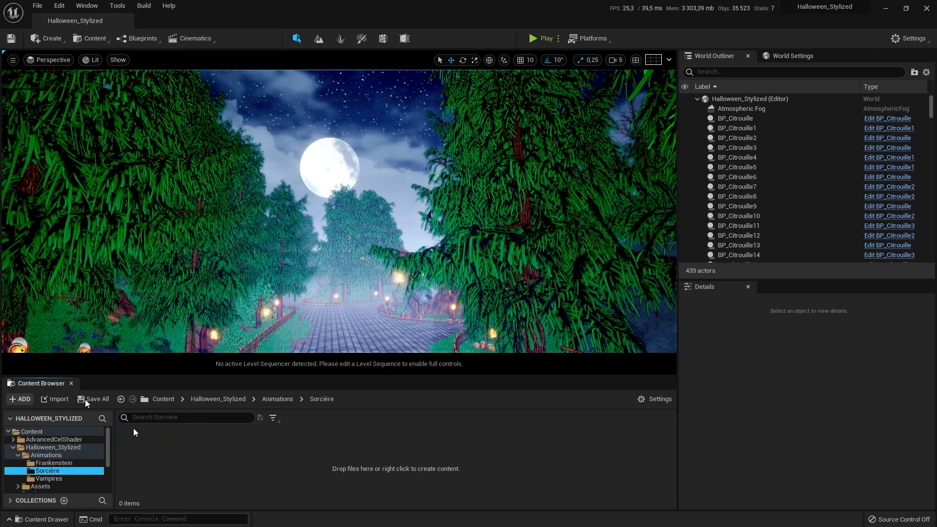
click(50, 398)
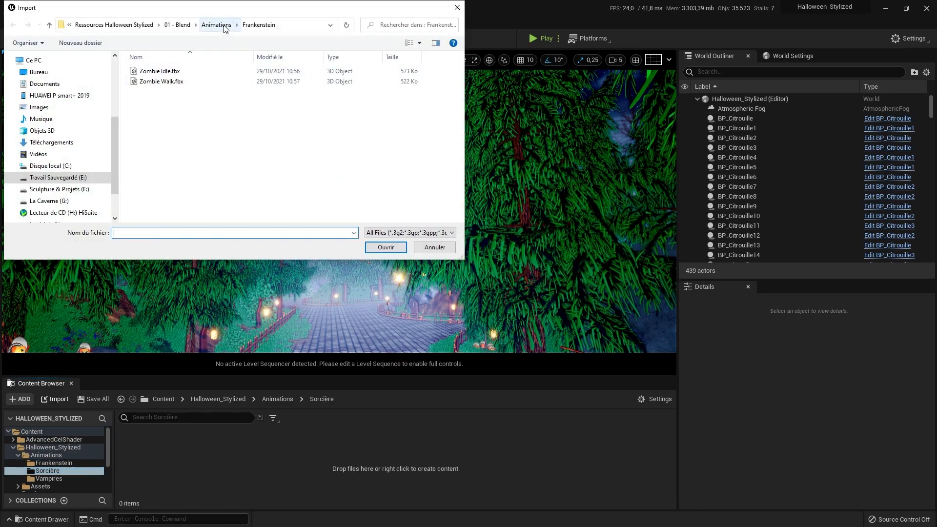
click(216, 25)
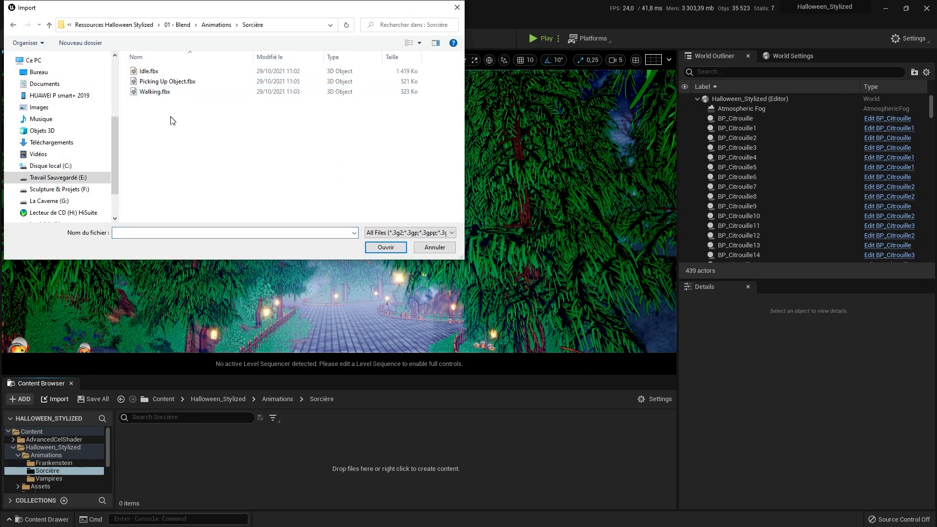
drag(171, 120, 154, 69)
click(396, 247)
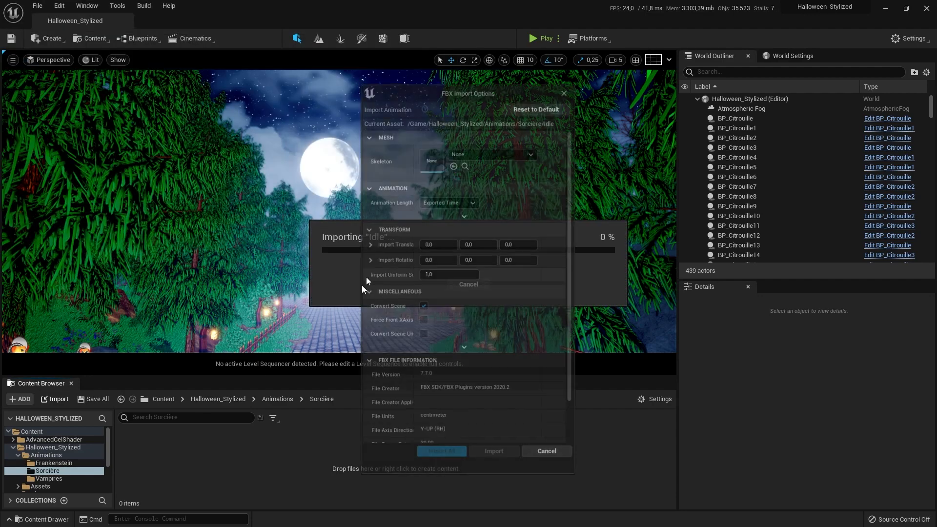
click(483, 154)
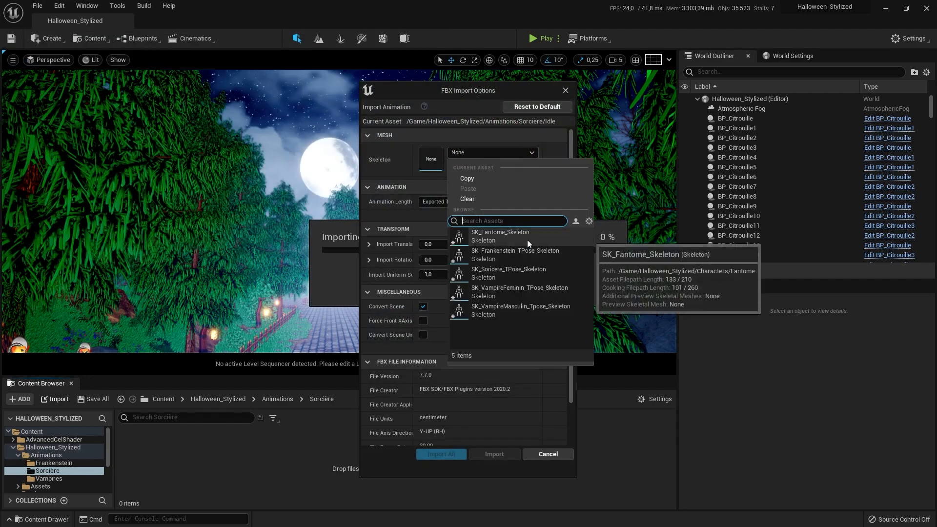
click(502, 274)
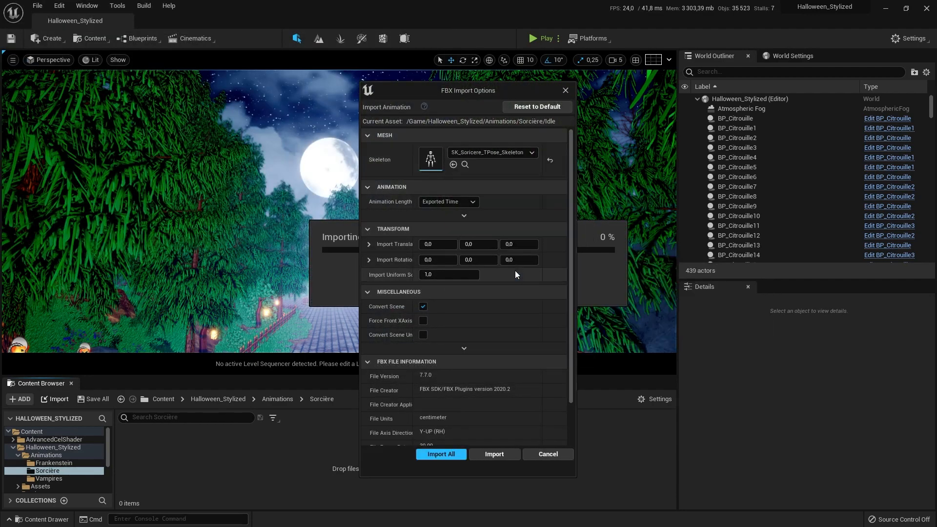
click(441, 455)
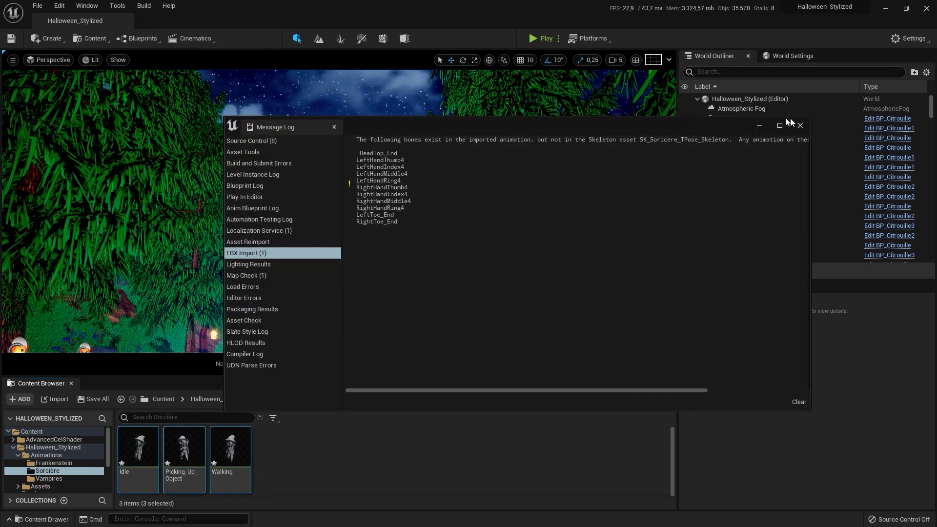
click(800, 125)
- Create a subfolder named Feminin inside the Vampires animations folder
click(48, 479)
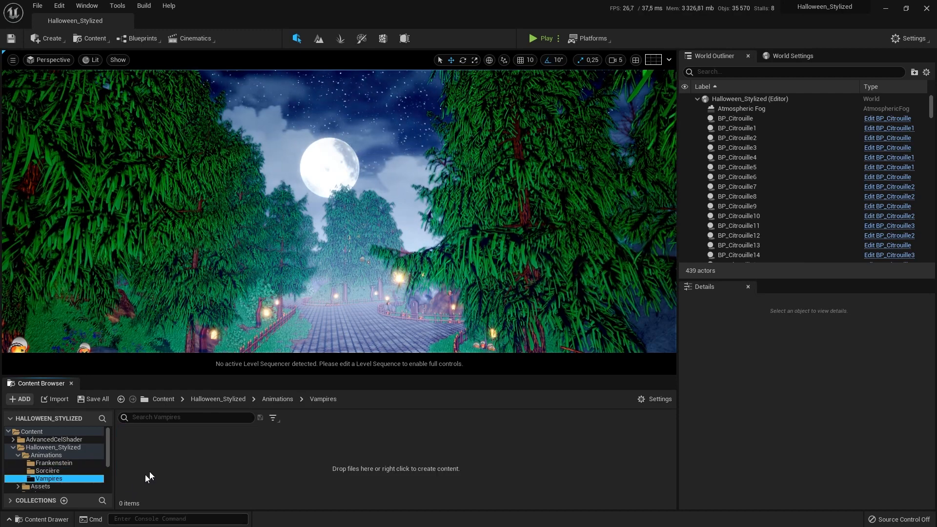
right_click(144, 452)
click(212, 168)
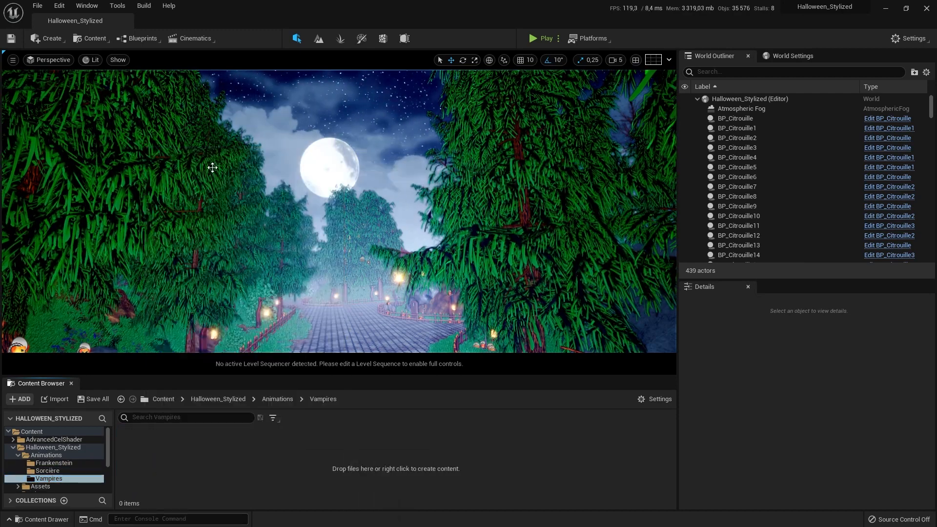
text(Fem)
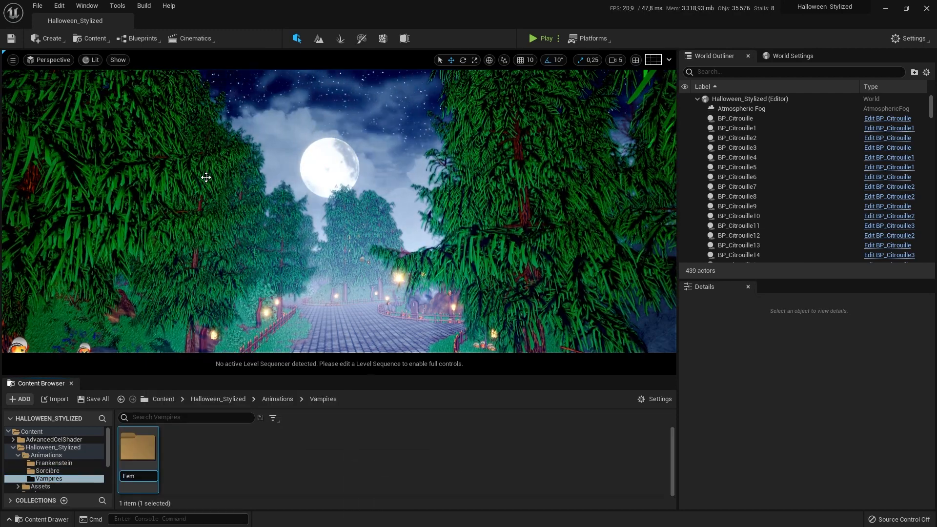
text(inin)
key(Return)
- Add a second subfolder named MASCULIN beside Feminin in the Vampires animations folder
right_click(227, 421)
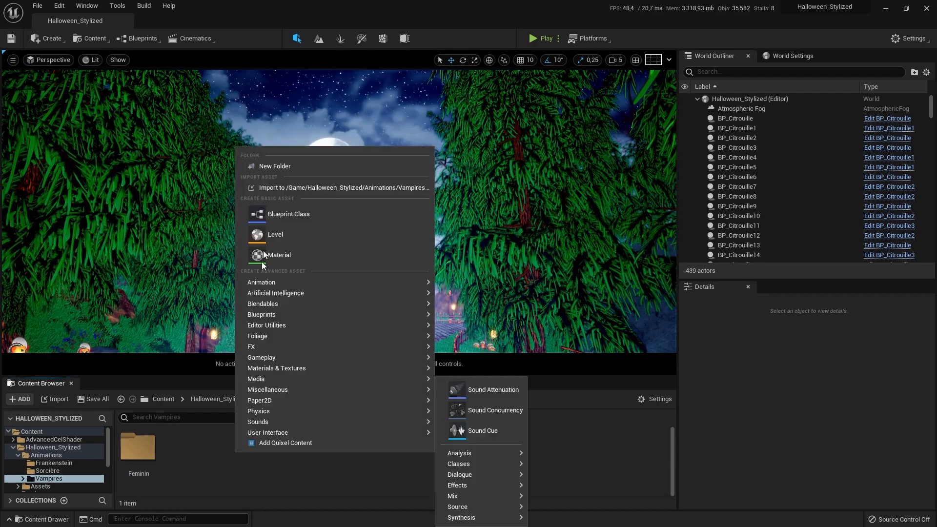
click(293, 166)
text(M)
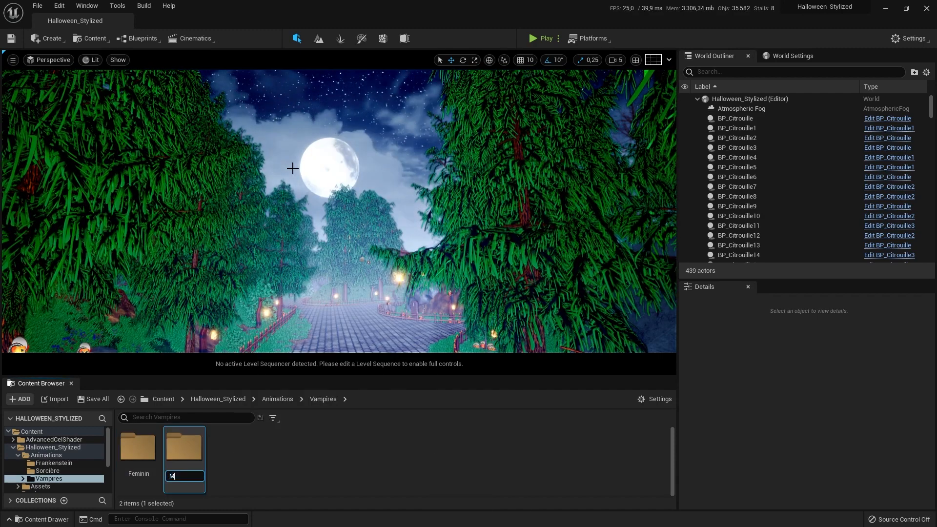
text(ASCULIN)
key(Return)
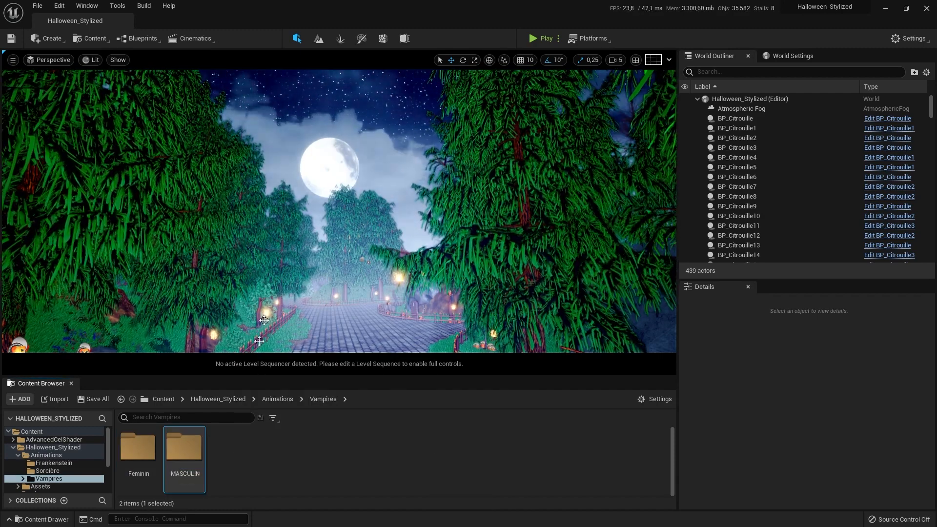
- Rename the MASCULIN subfolder as Masculin
click(189, 476)
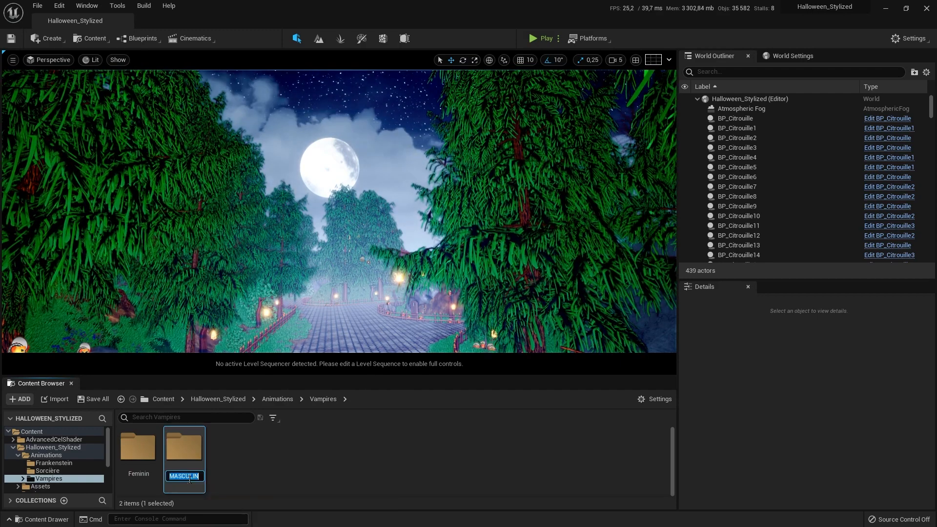
key(BackSpace)
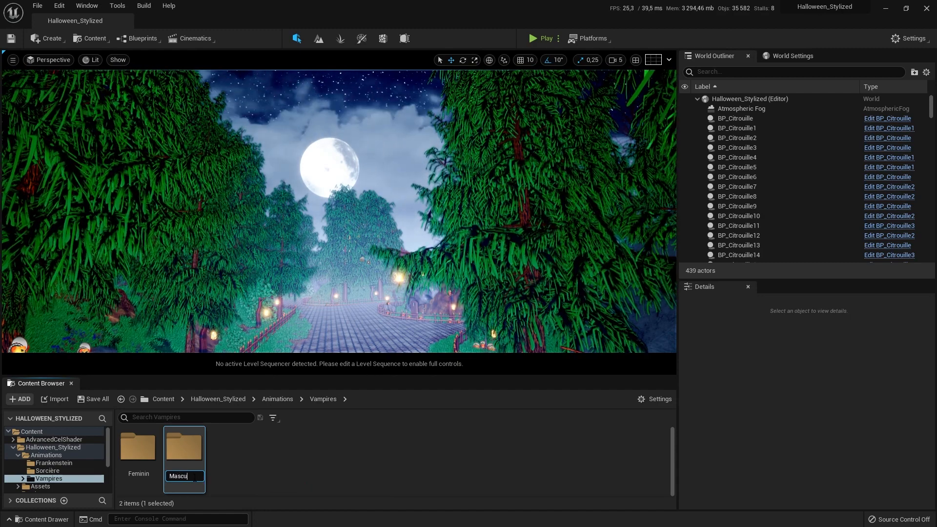
click(261, 455)
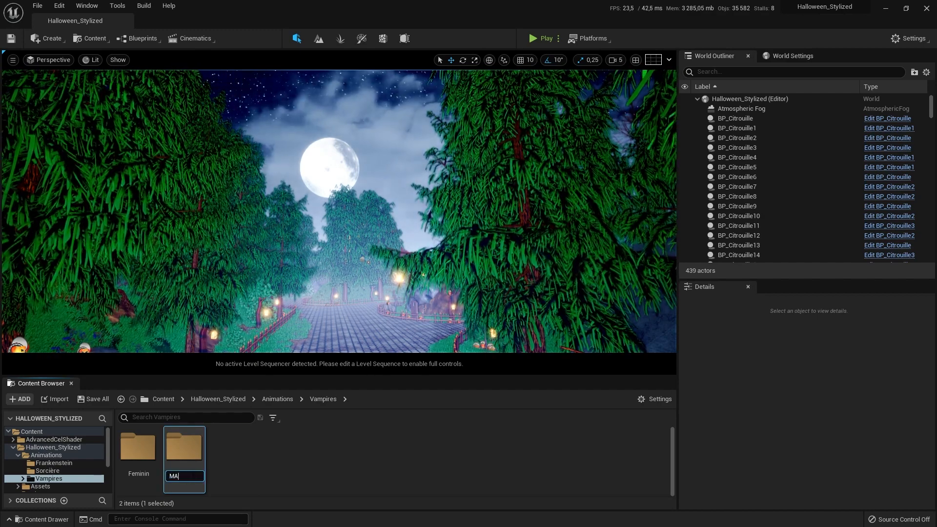
text(scu)
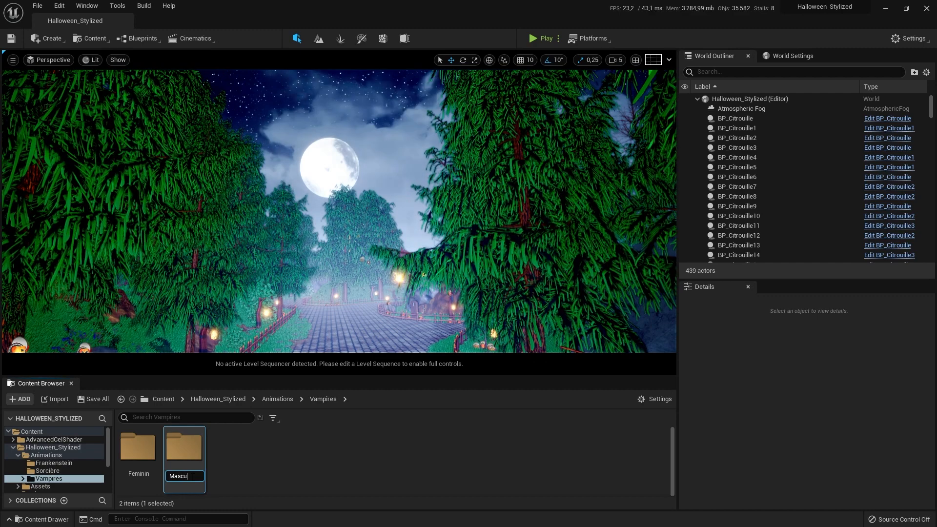
text(lin)
key(Return)
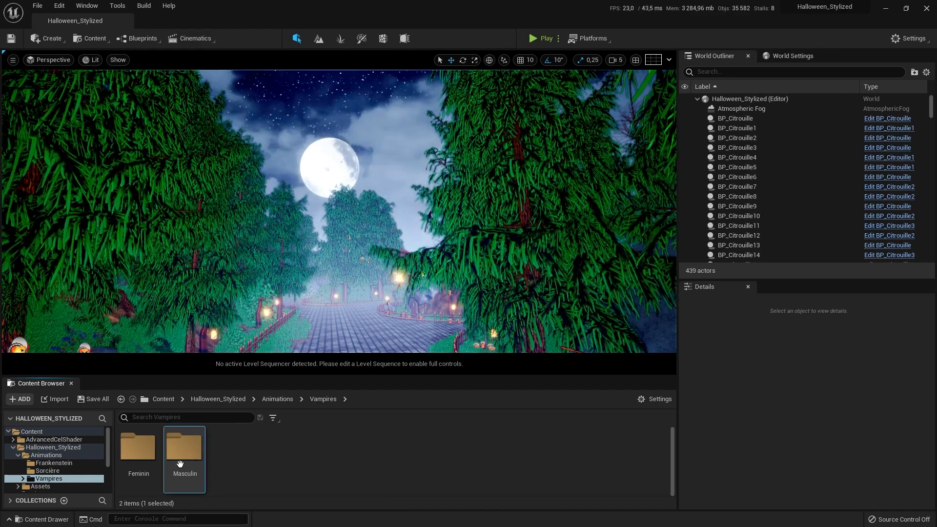
- Import the Standard Walk, Standing Idle and Talking animations from VampireF into the Feminin folder using SK_VampireFeminin_TPose_Skeleton, and dismiss the message log
double_click(125, 446)
click(55, 399)
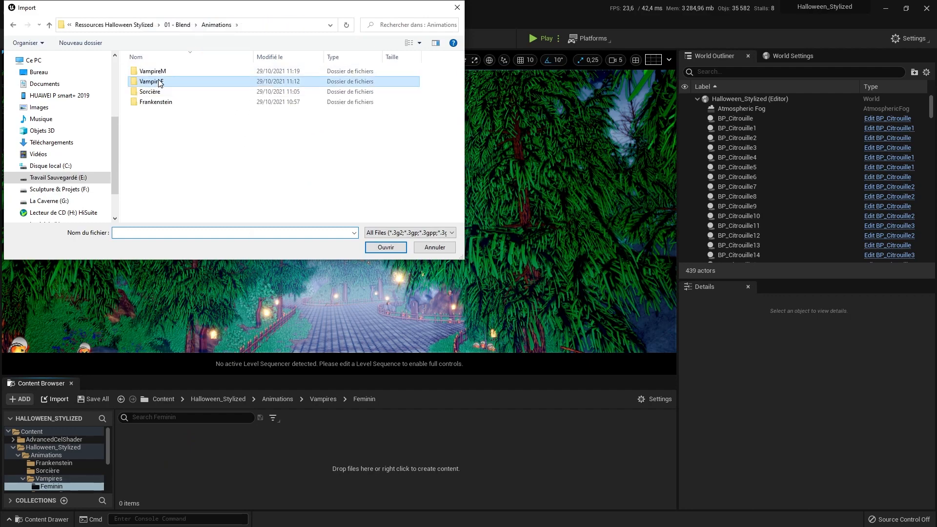
click(395, 251)
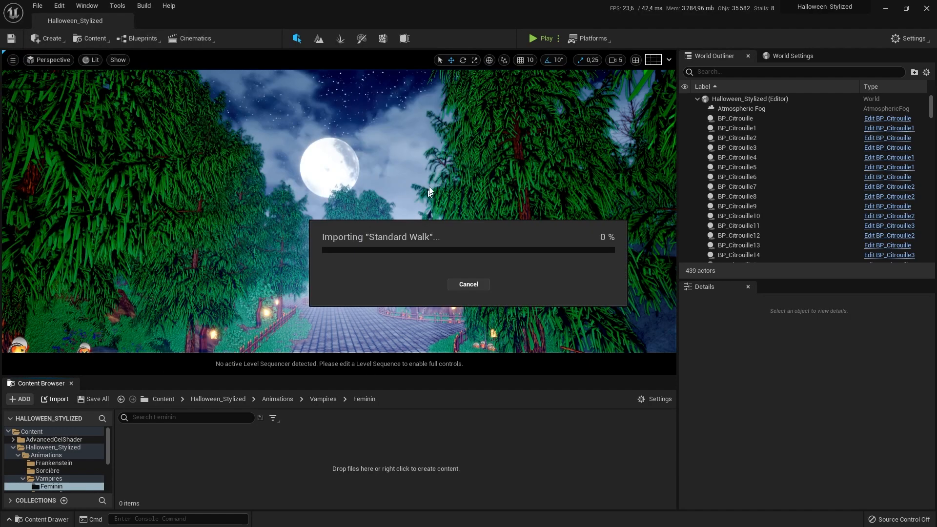
click(495, 153)
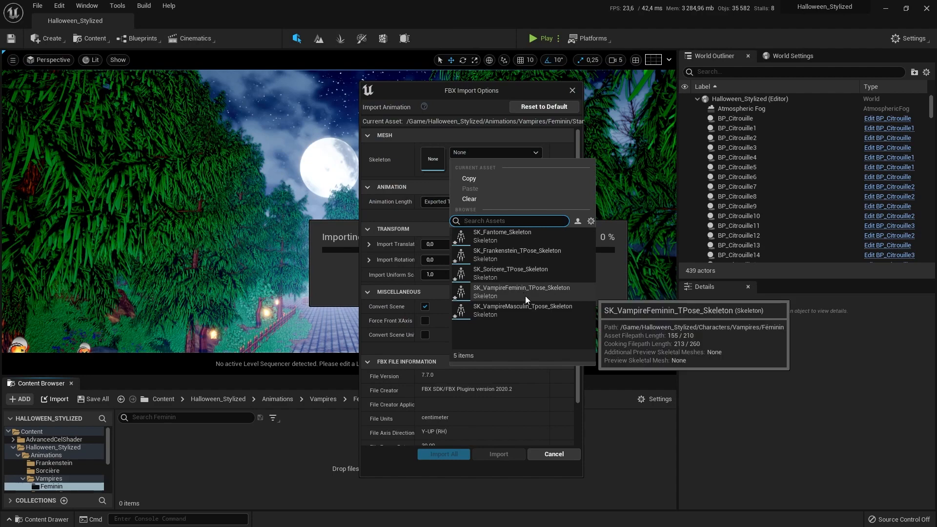
click(499, 291)
click(452, 455)
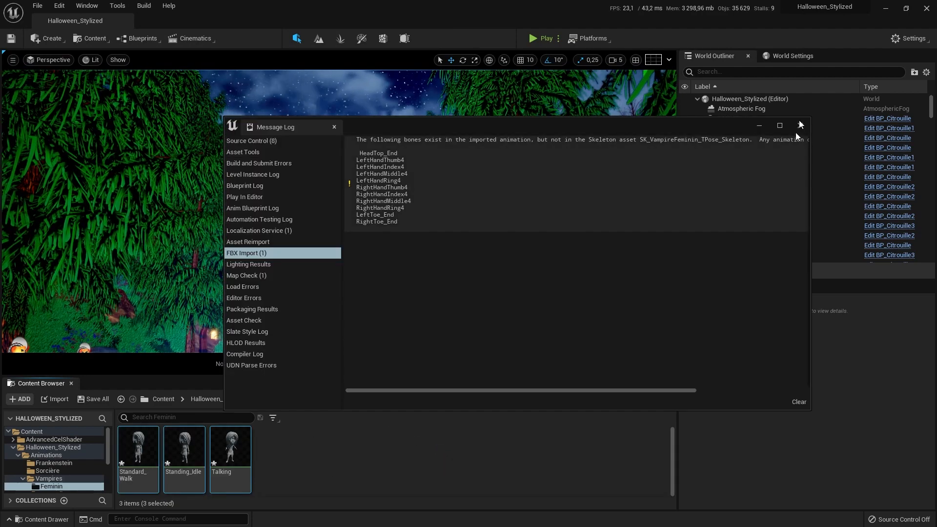
click(800, 126)
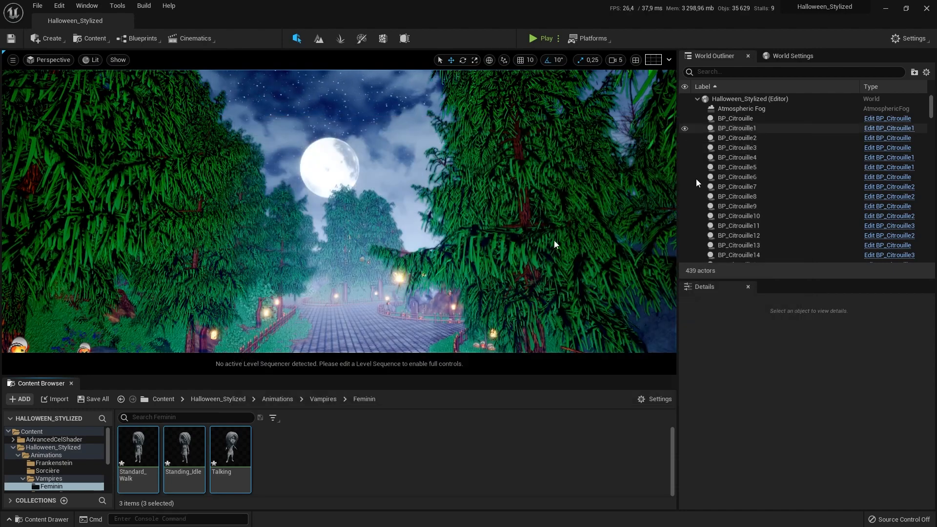
- Import Idle.fbx, Talking.fbx and Walking.fbx from VampireM into the Masculin folder using SK_VampireMasculin_Tpose_Skeleton, and dismiss the message log
scroll(61, 483, down, 1)
click(53, 479)
click(55, 398)
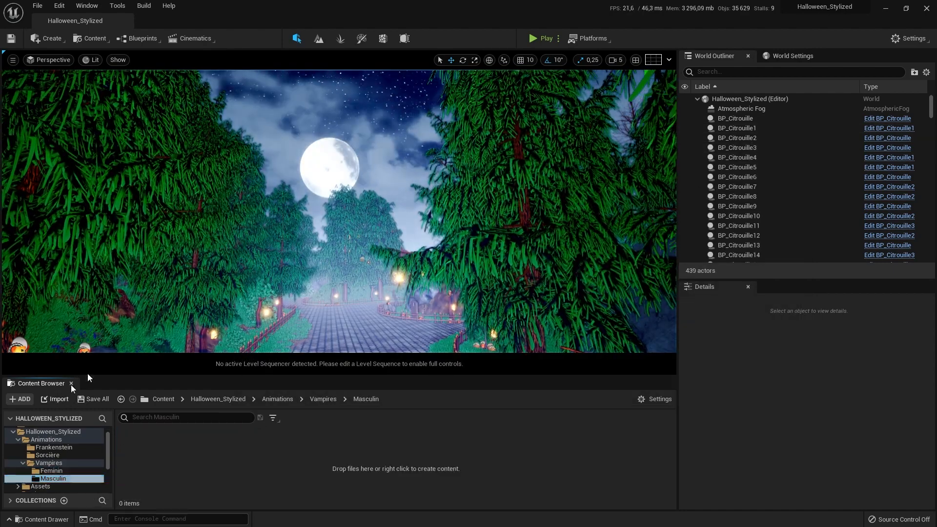
click(221, 29)
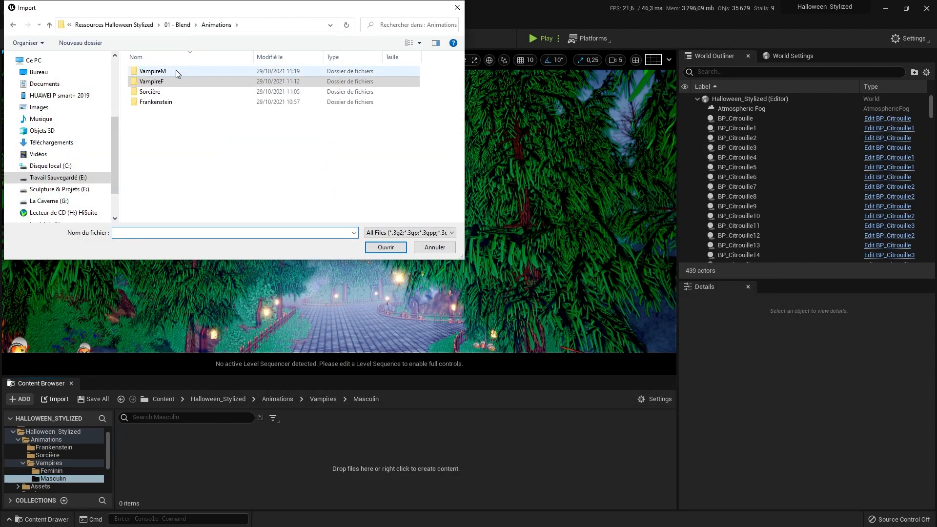
double_click(176, 71)
drag(176, 109, 155, 79)
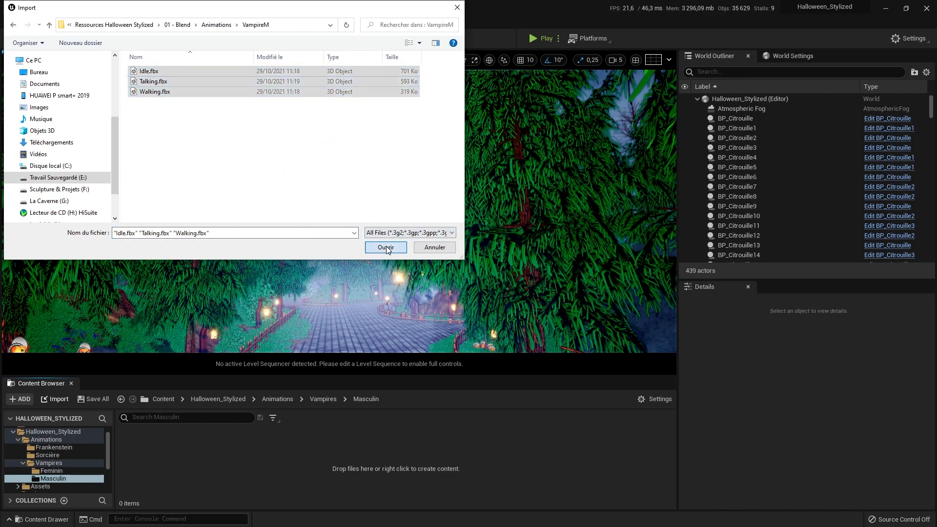
click(386, 248)
click(493, 151)
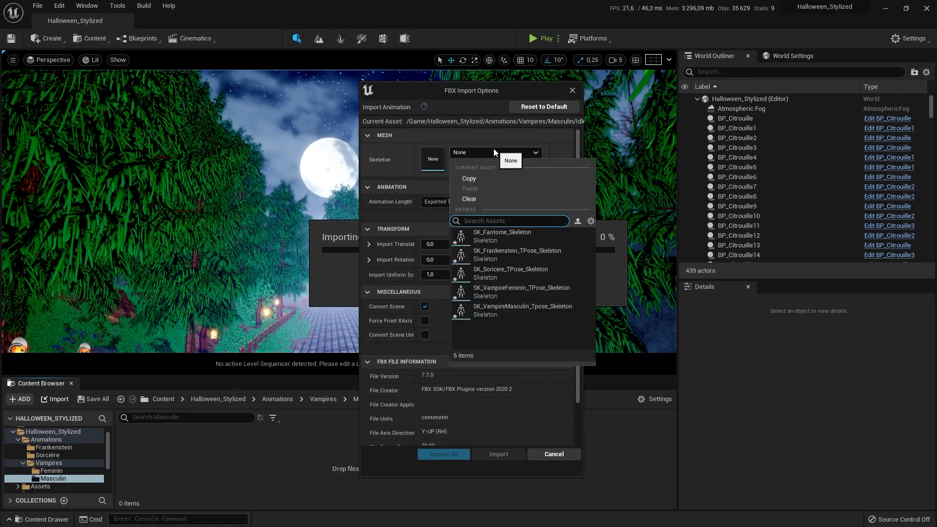
click(527, 307)
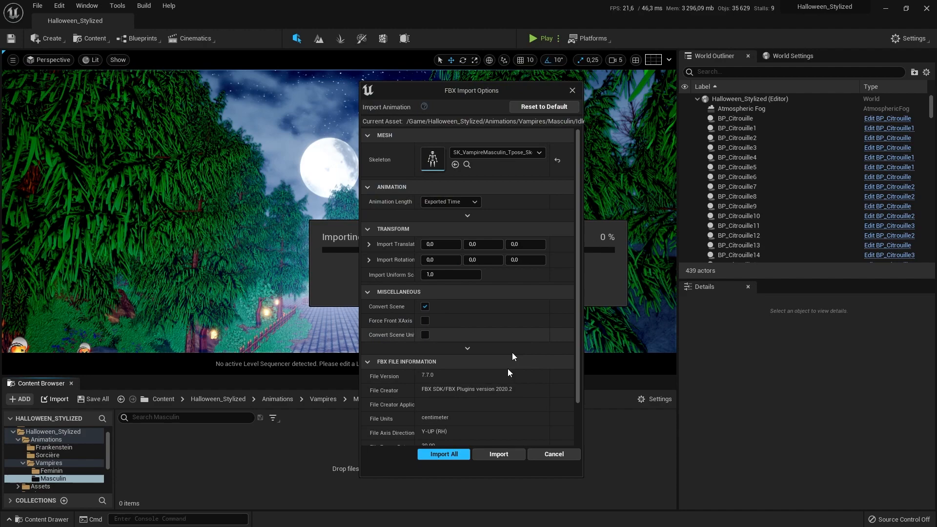
click(443, 455)
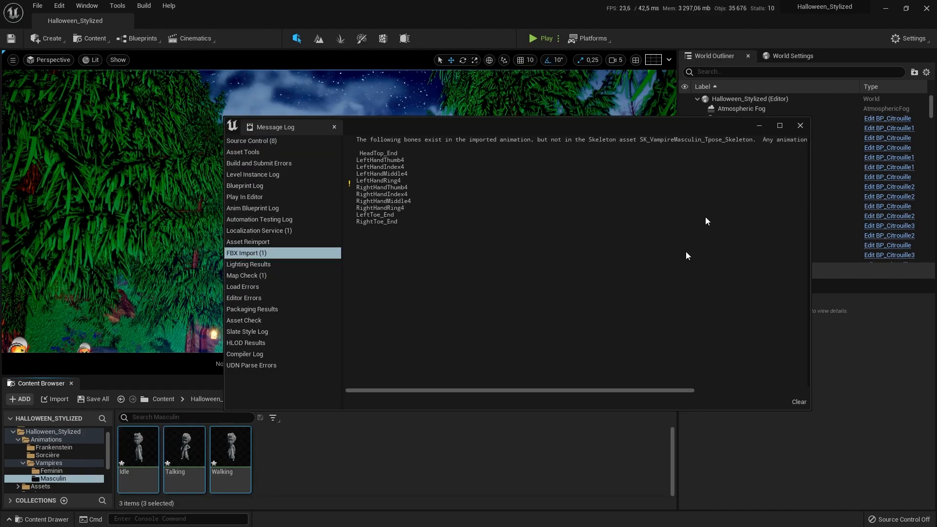
click(800, 126)
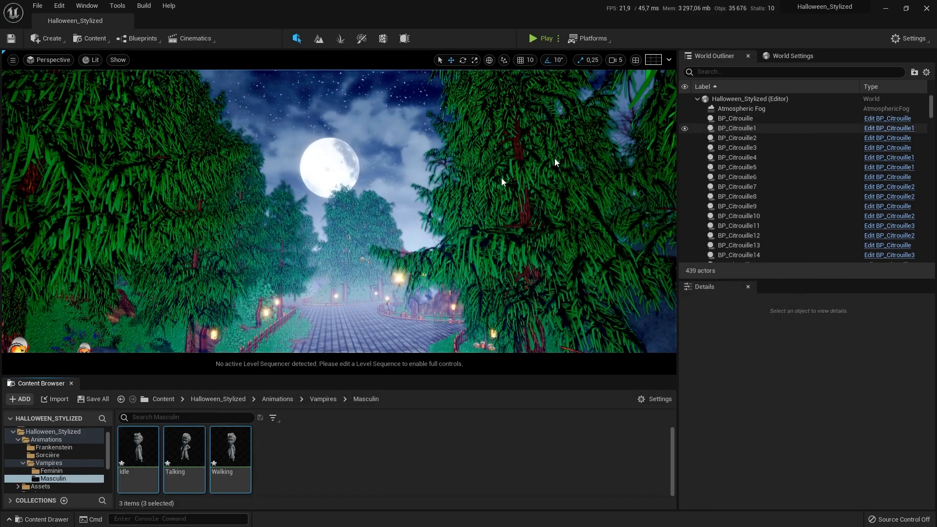
- Create a subfolder named Personnages in the Halloween_Stylized Materials folder and open it
click(25, 463)
double_click(45, 439)
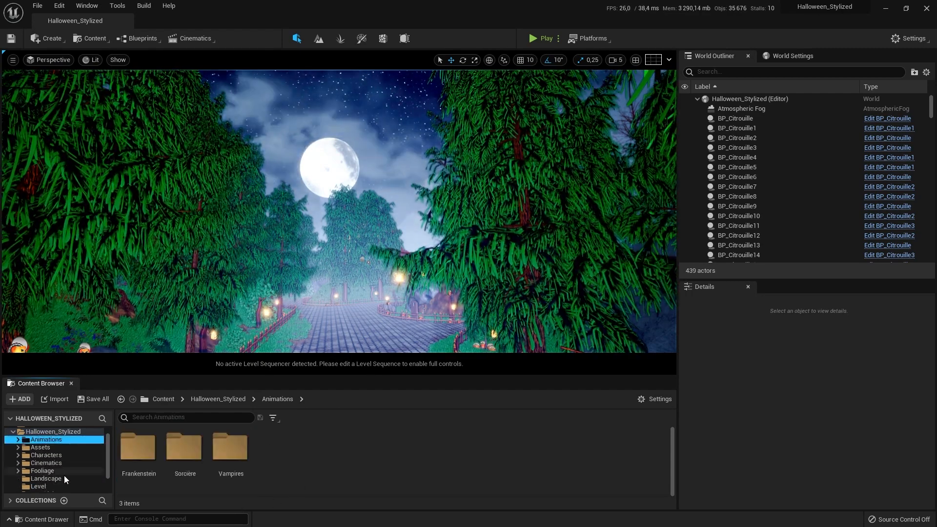
scroll(63, 476, down, 2)
click(43, 464)
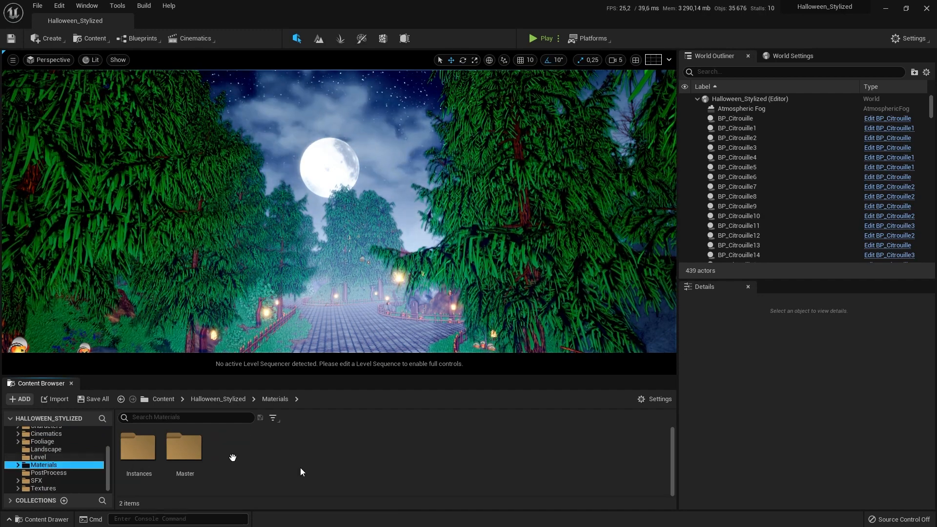
right_click(292, 472)
click(360, 180)
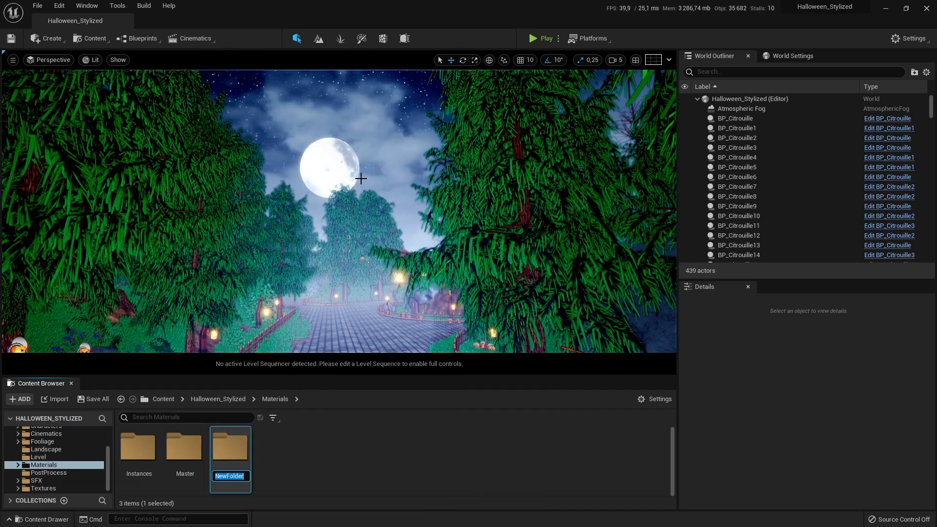
text(Persn)
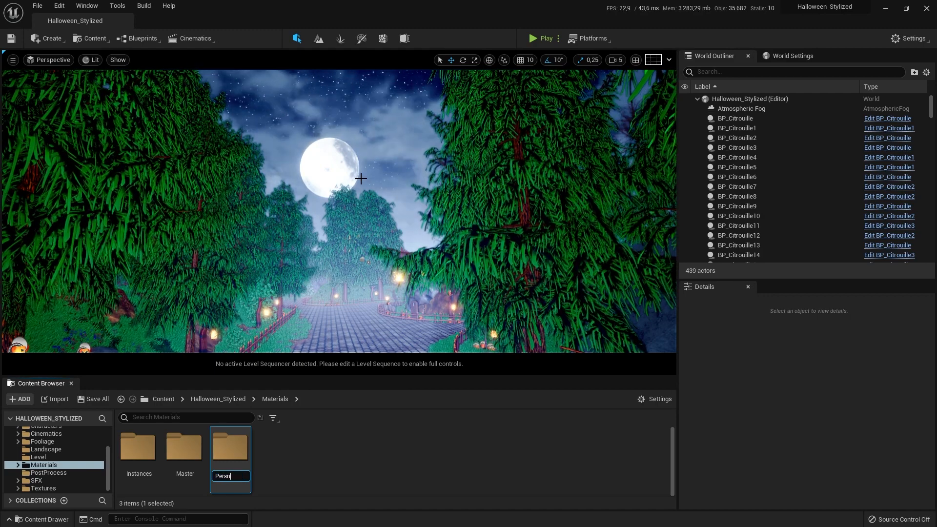
key(BackSpace)
text(onnages)
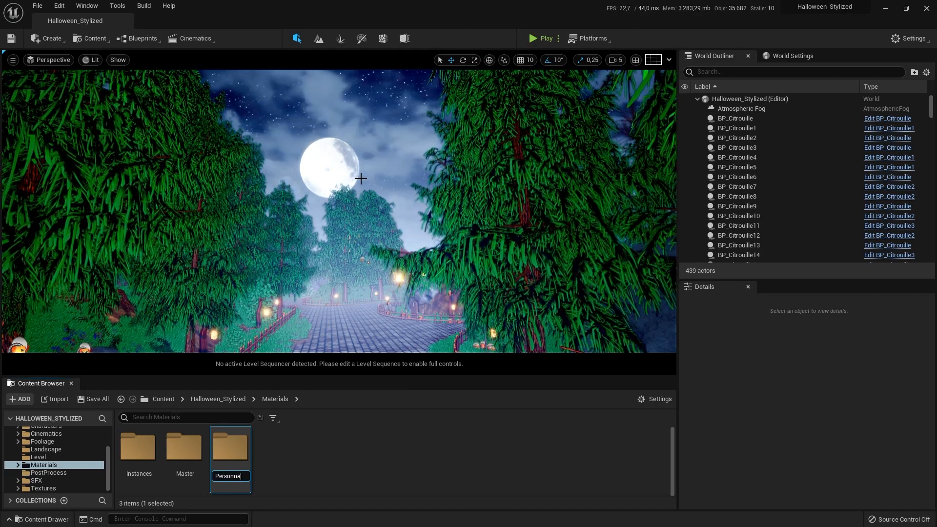
double_click(229, 454)
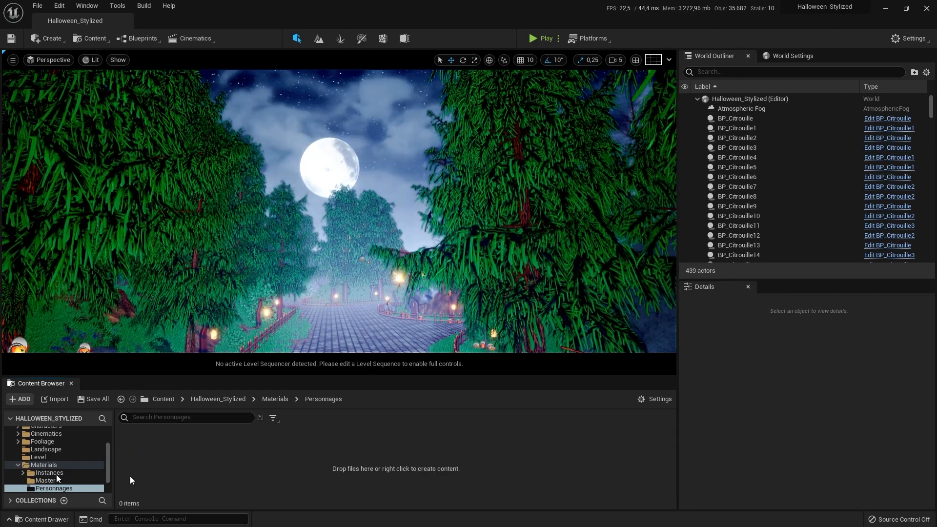
- Open the Fantome folder inside the Characters subfolder of Textures
scroll(55, 474, down, 1)
scroll(56, 475, down, 2)
click(44, 488)
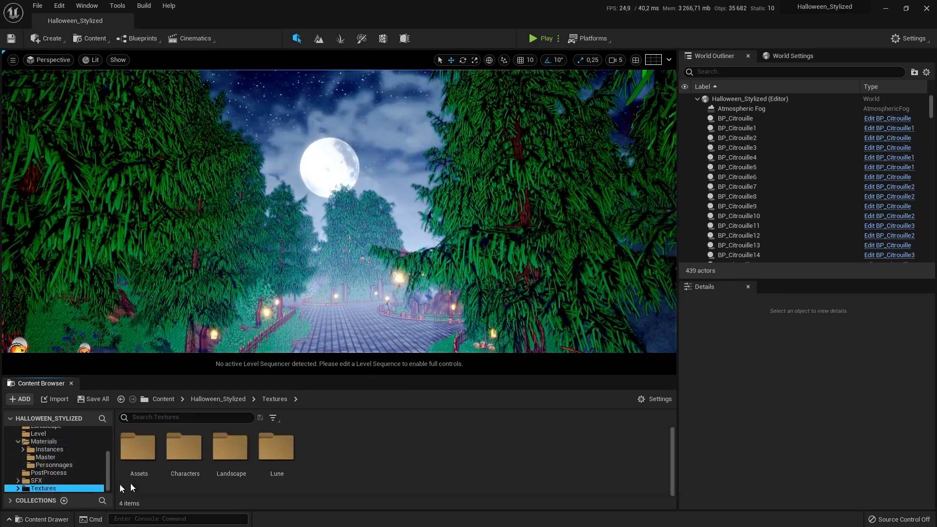
right_click(370, 462)
click(279, 414)
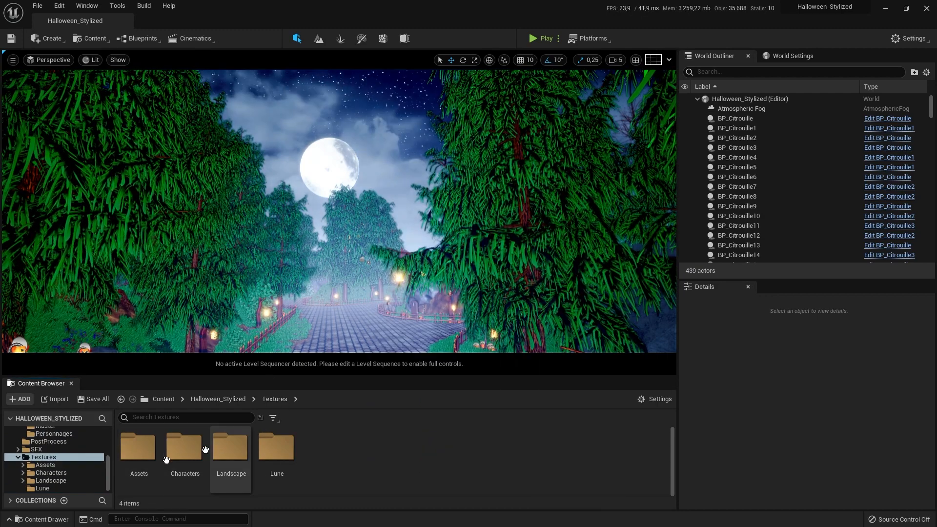
double_click(185, 445)
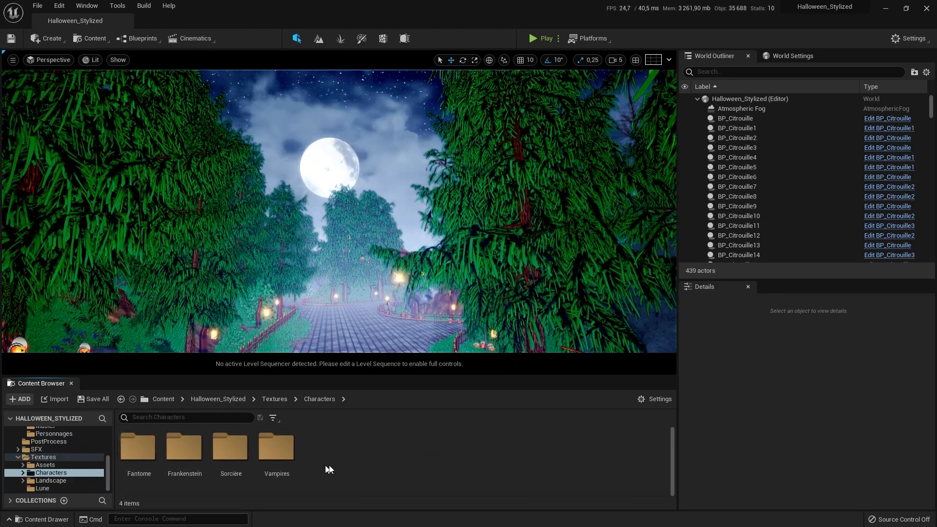
click(139, 456)
double_click(139, 456)
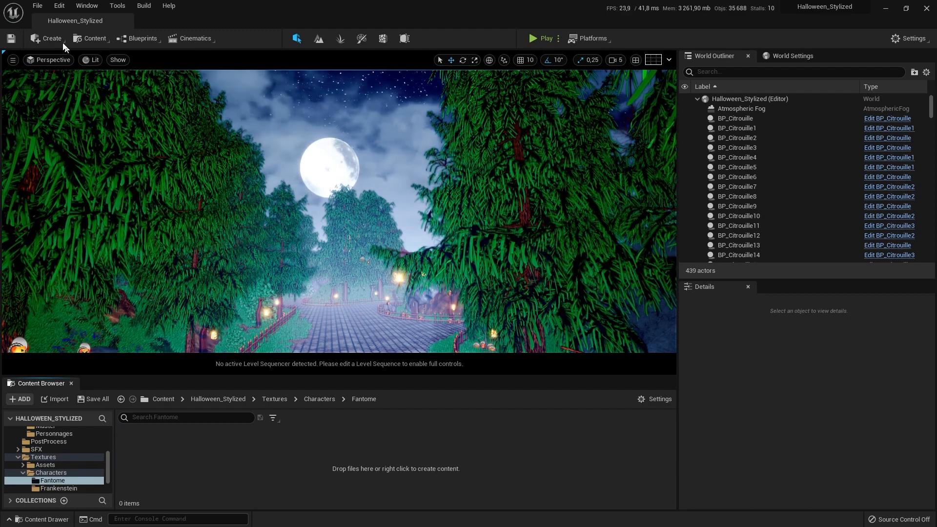
- Import T_DefaultMaterial_Color.jpg, T_DefaultMaterial_MSRAO.png and T_DefaultMaterial_Normal.png from Export_Textures/Personnages/Fantime into the Fantome textures folder
click(55, 400)
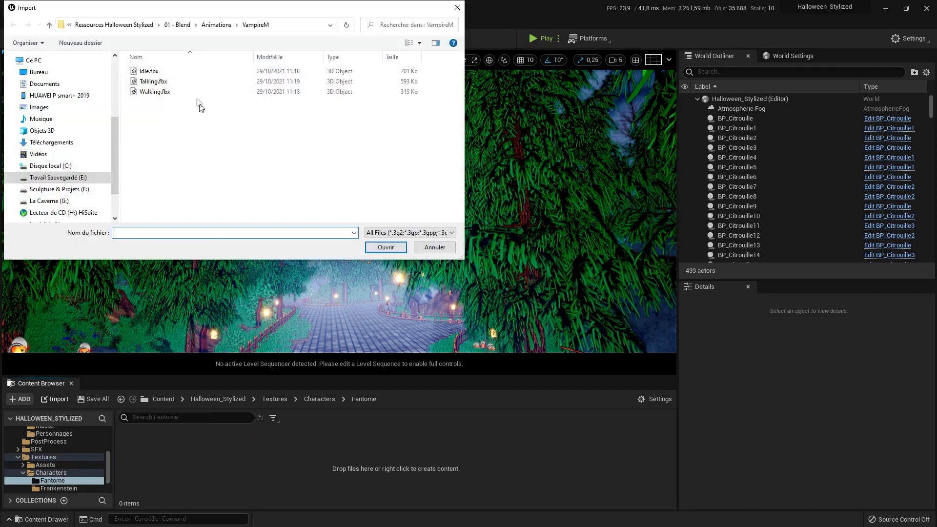
click(147, 25)
double_click(164, 102)
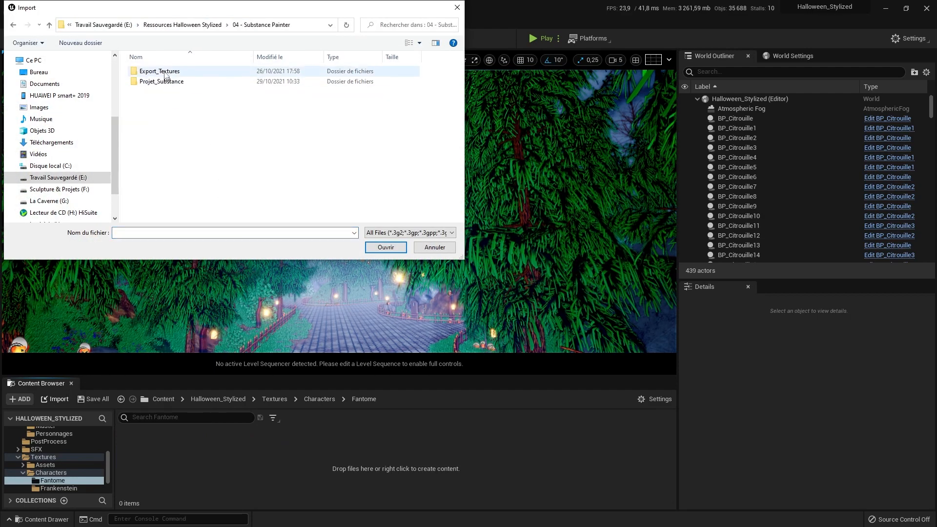
double_click(164, 102)
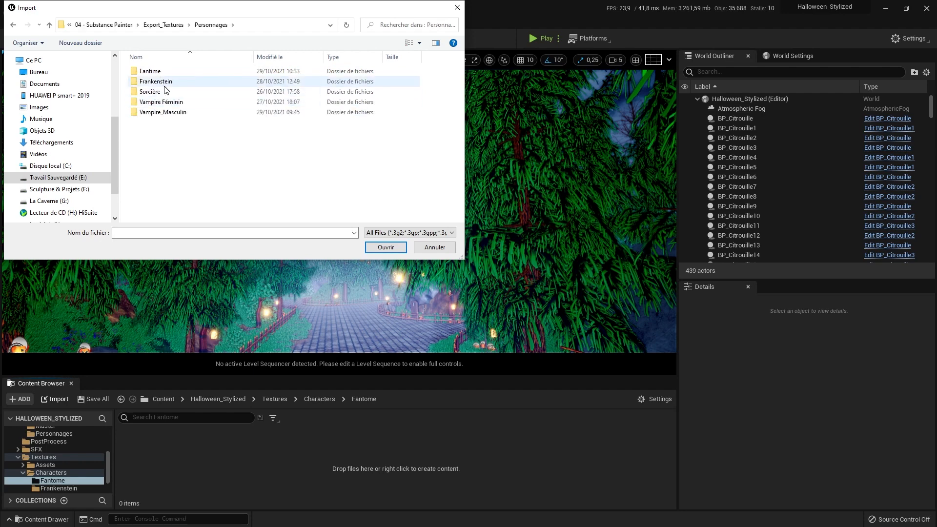
double_click(162, 74)
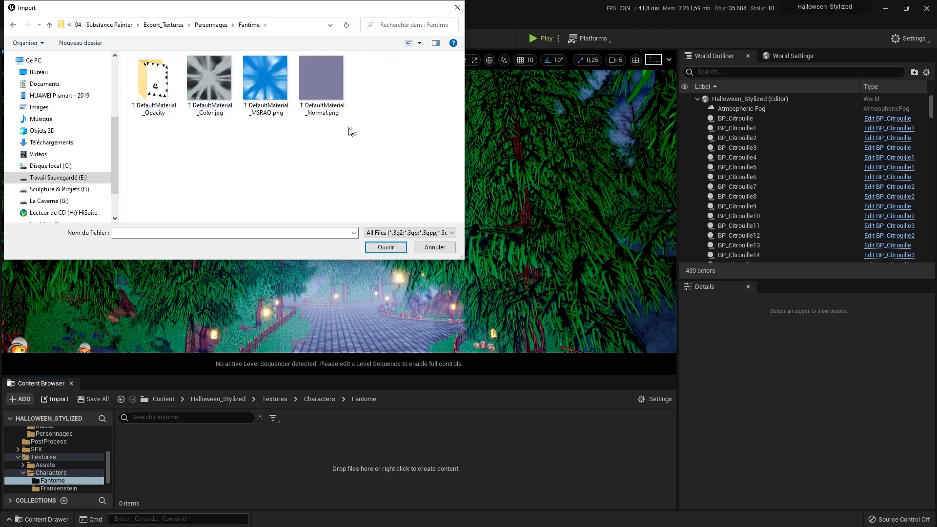
drag(349, 130, 215, 120)
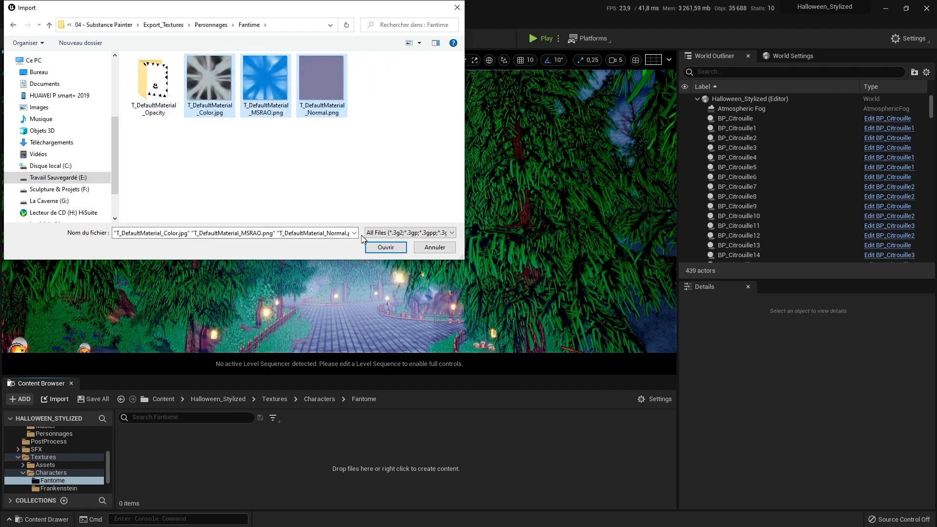
click(393, 247)
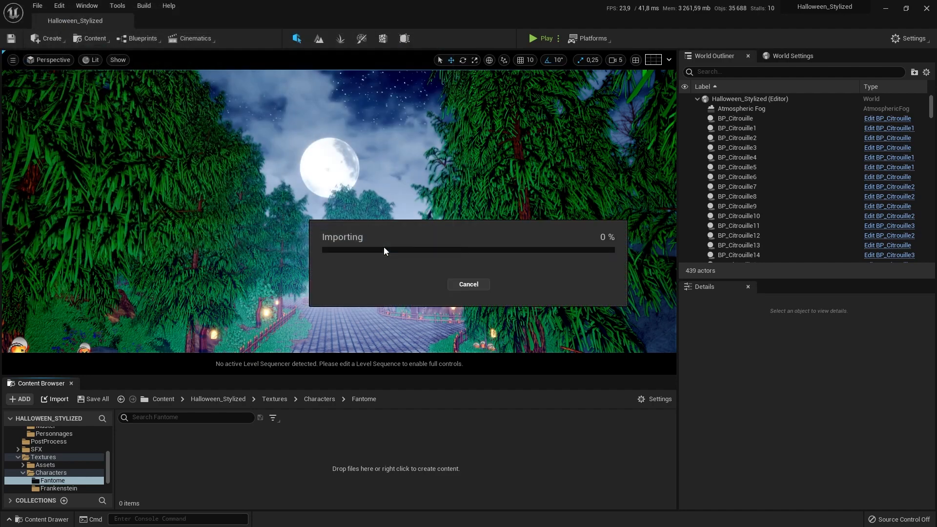
- Import the Alpha texture from the T_DefaultMaterial_Opacity folder into the Fantome textures folder
click(57, 400)
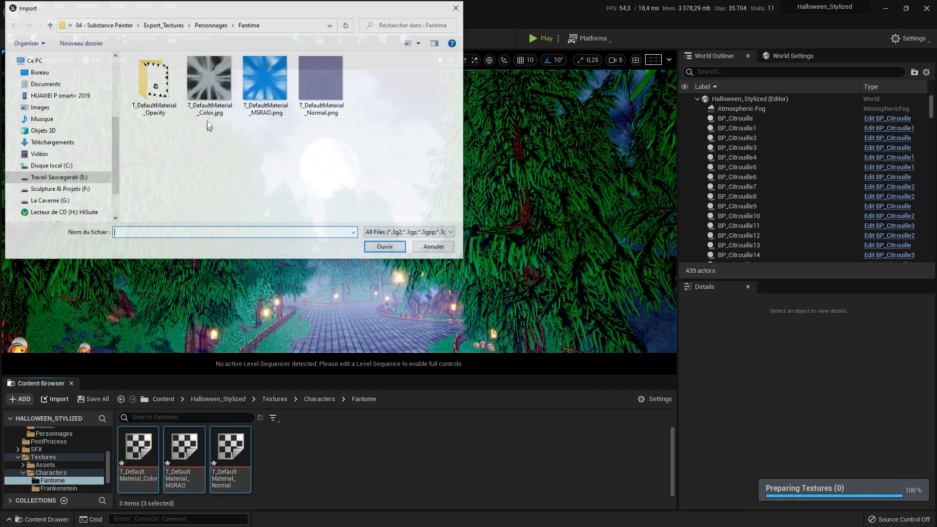
double_click(157, 94)
double_click(154, 82)
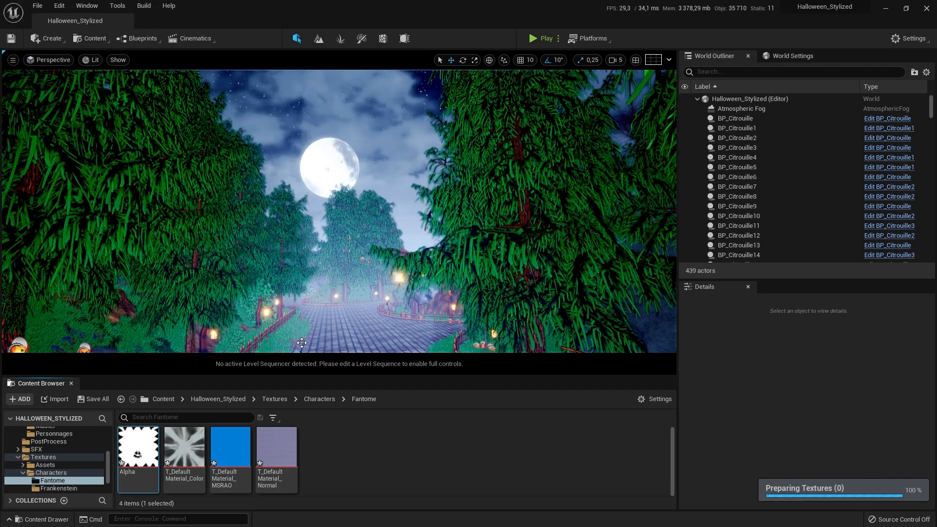
- Import T_M_Frankenstein_Color.jpg, T_M_Frankenstein_MSRAO.png and T_M_Frankenstein_Normal.png from the Personnages/Frankenstein export folder into the Frankenstein folder under Textures/Characters
click(319, 398)
double_click(184, 446)
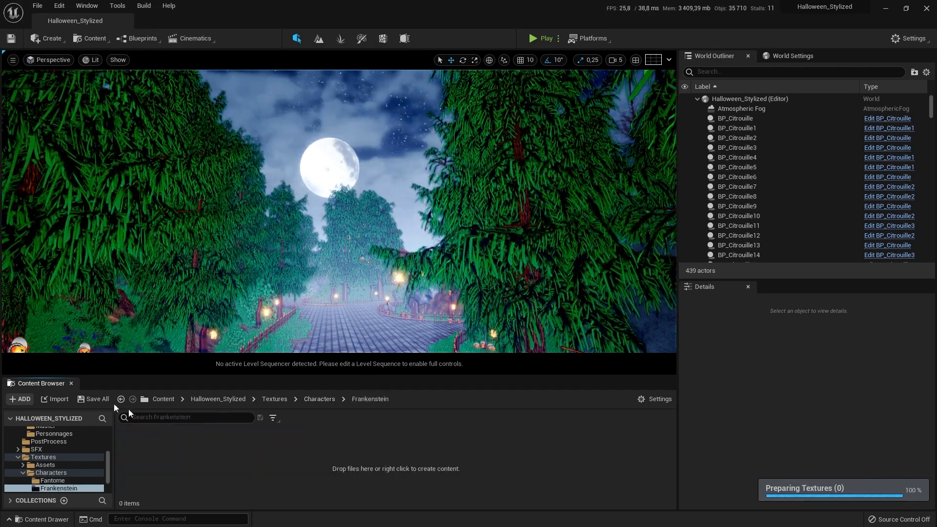
click(57, 400)
click(248, 24)
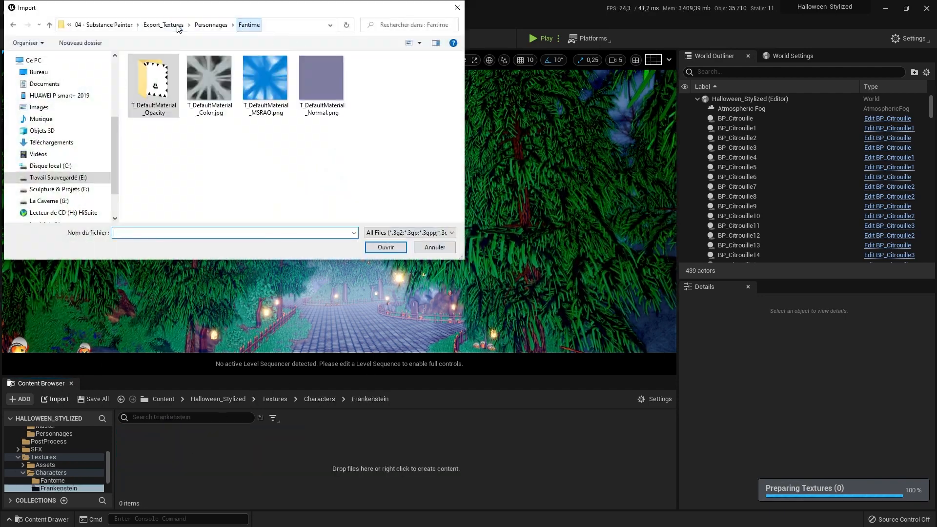
click(211, 24)
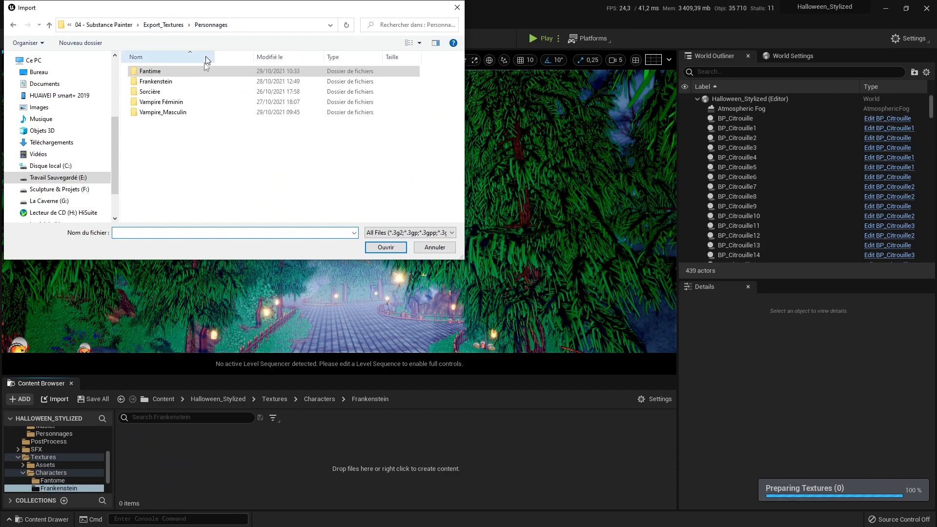
double_click(161, 82)
drag(324, 148, 168, 78)
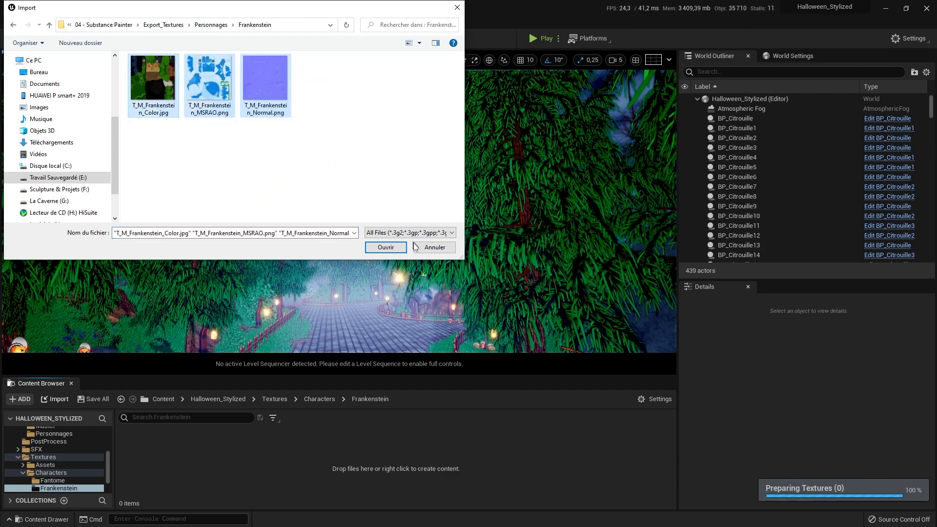
click(397, 251)
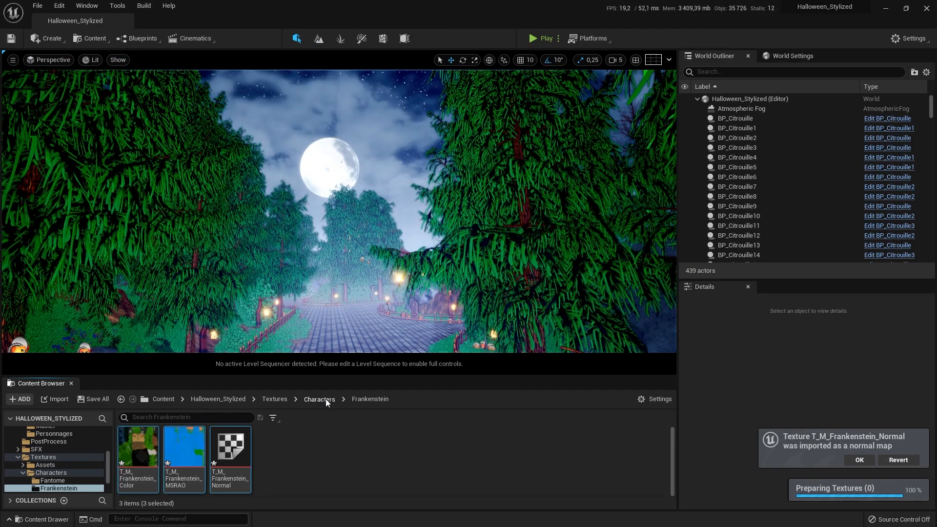
- Import the three T_M_Cheveux and three T_M_Sorcière textures from the Personnages/Sorcière export folder into Textures/Characters/Sorcière
click(325, 399)
double_click(229, 446)
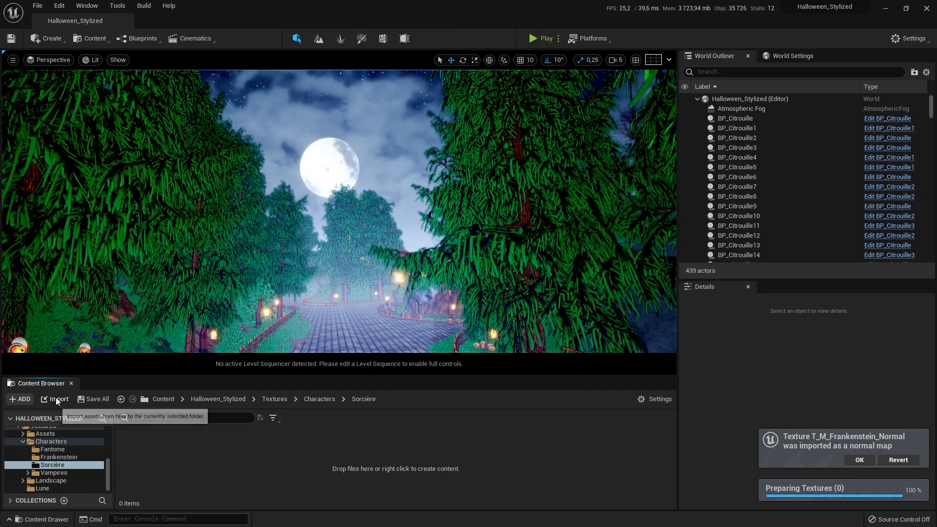
click(55, 399)
click(218, 25)
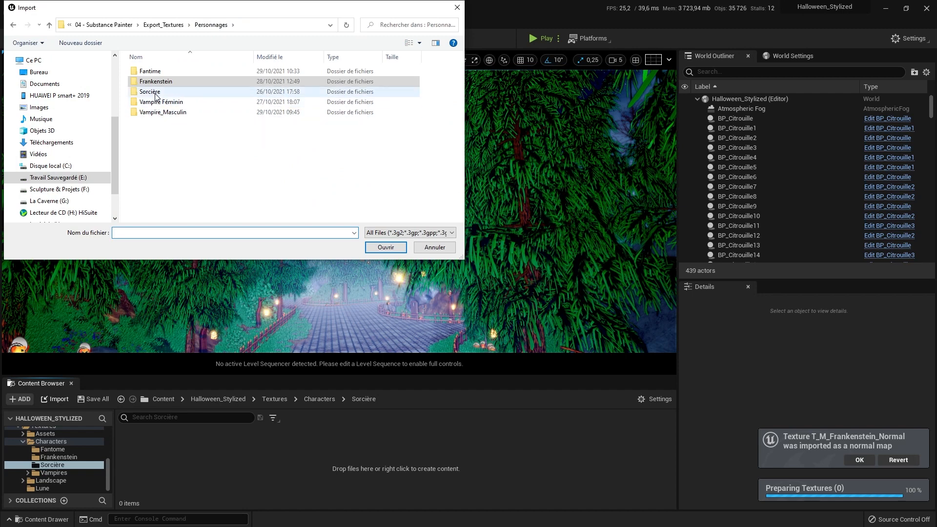
double_click(176, 91)
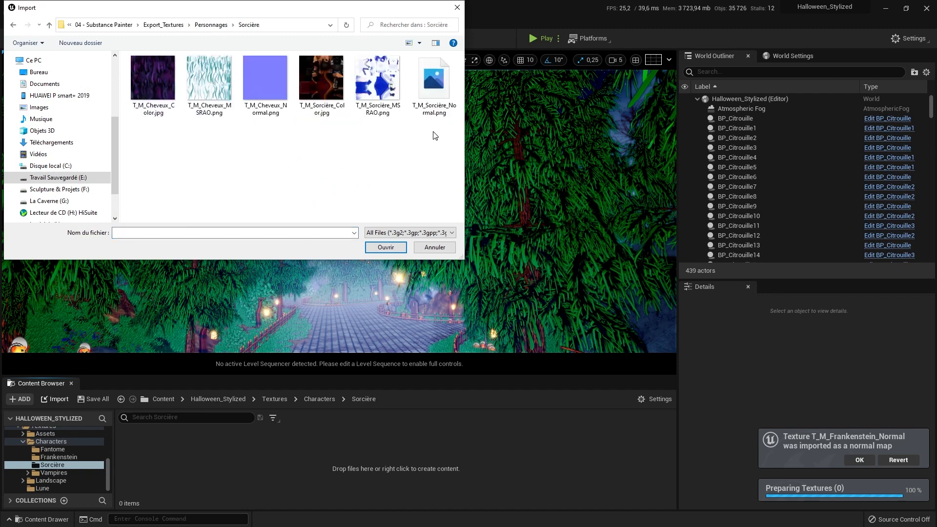
drag(453, 146, 131, 69)
click(388, 248)
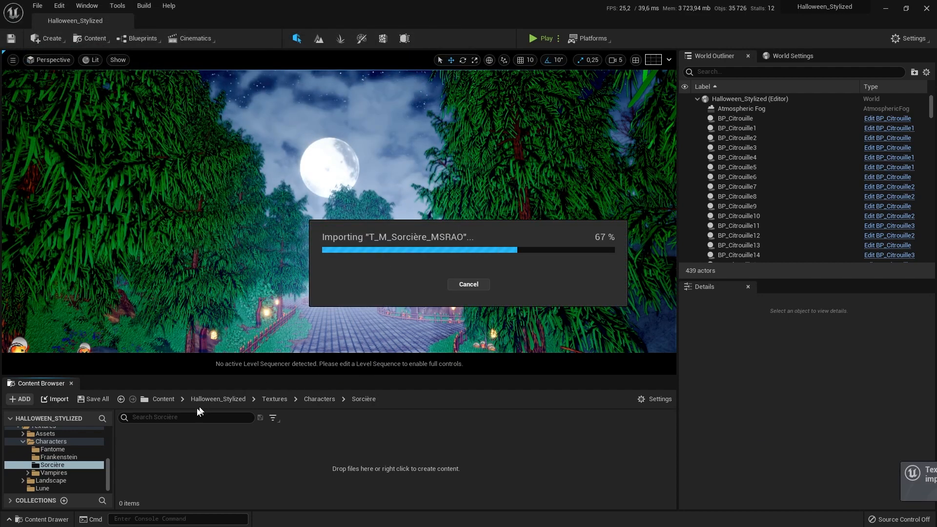
- Import all seven T_M_Cheveux and T_M_VampireF textures from the Vampire Féminin export folder into Textures/Characters/Vampires/Féminin
click(326, 398)
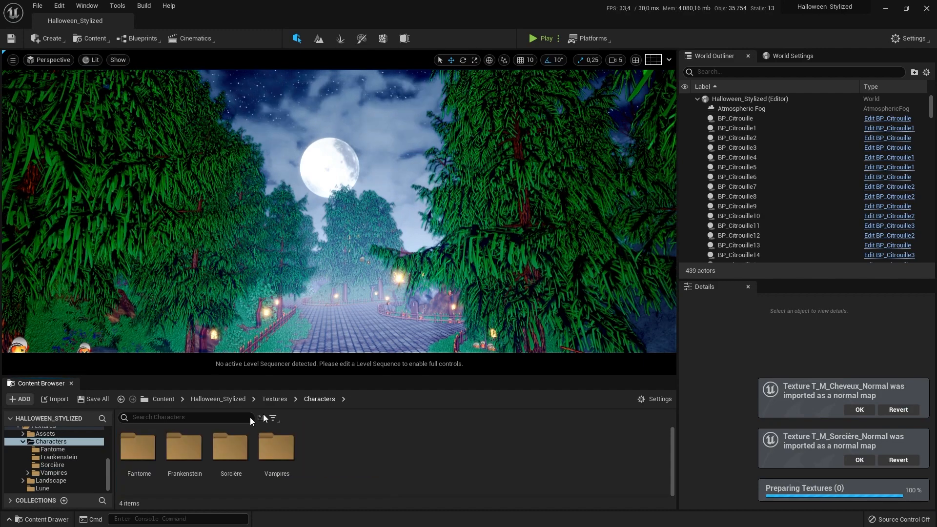
double_click(276, 446)
double_click(138, 446)
click(54, 399)
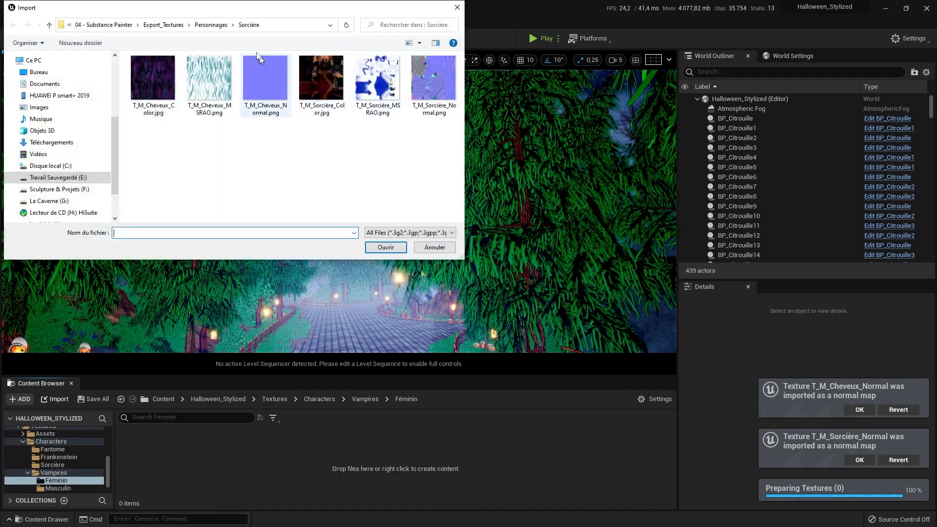
click(218, 28)
double_click(146, 102)
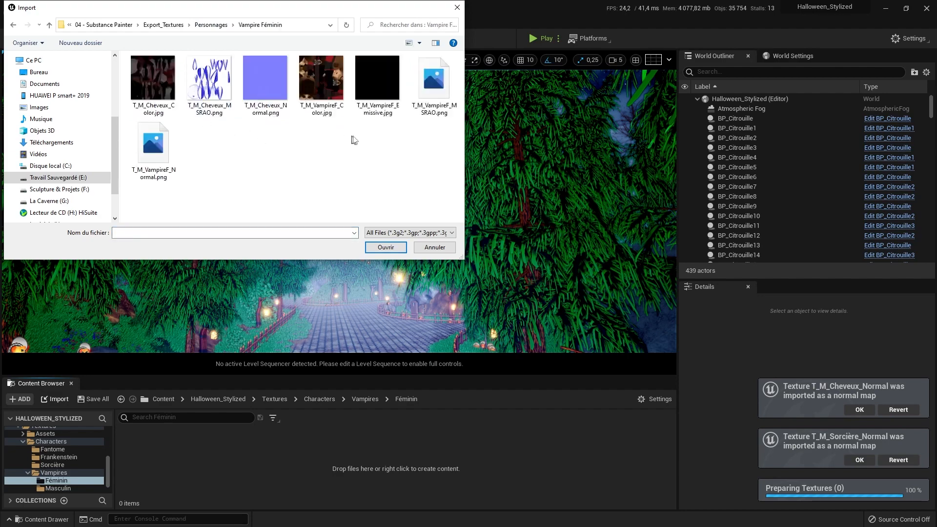
drag(448, 186, 197, 101)
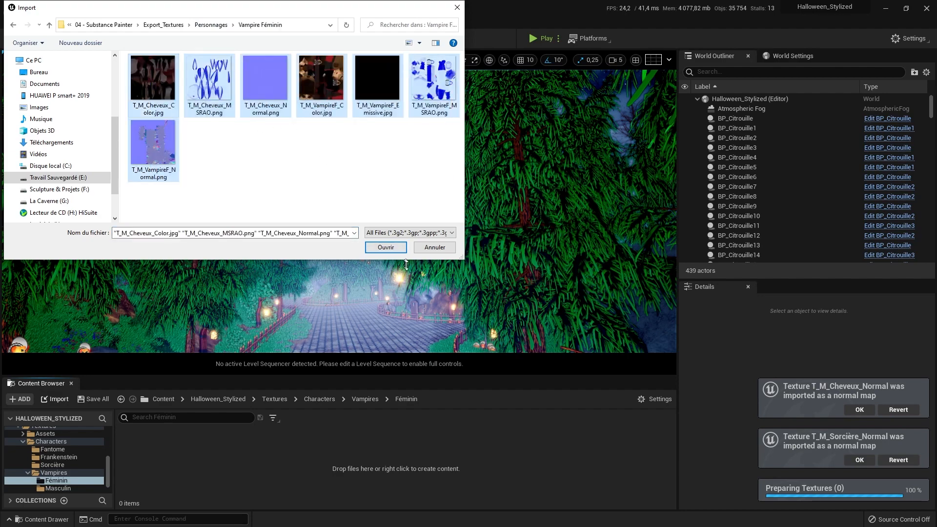
click(393, 250)
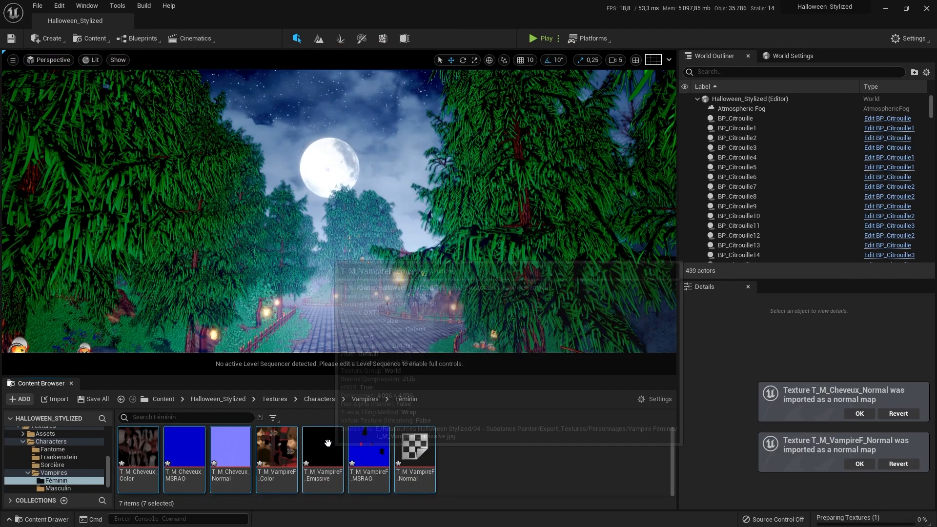
- Delete the T_M_VampireF_Emissive texture from the Féminin folder
click(327, 443)
key(Delete)
click(408, 420)
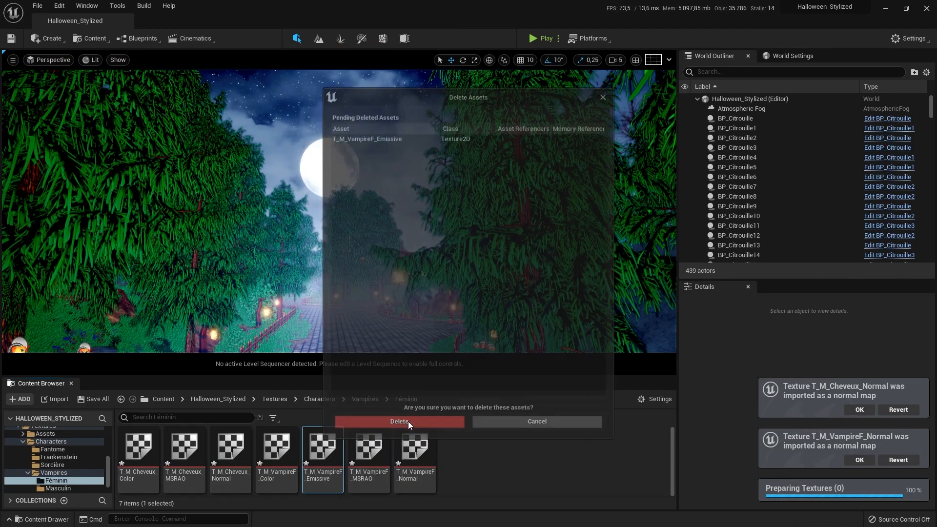
- Import T_M_Personnage_Color.jpg, T_M_Personnage_MSRAO.png and T_M_Personnage_Normal.png from the Vampire_Masculin export folder into the Masculin folder under Textures/Characters/Vampires
click(359, 398)
double_click(184, 457)
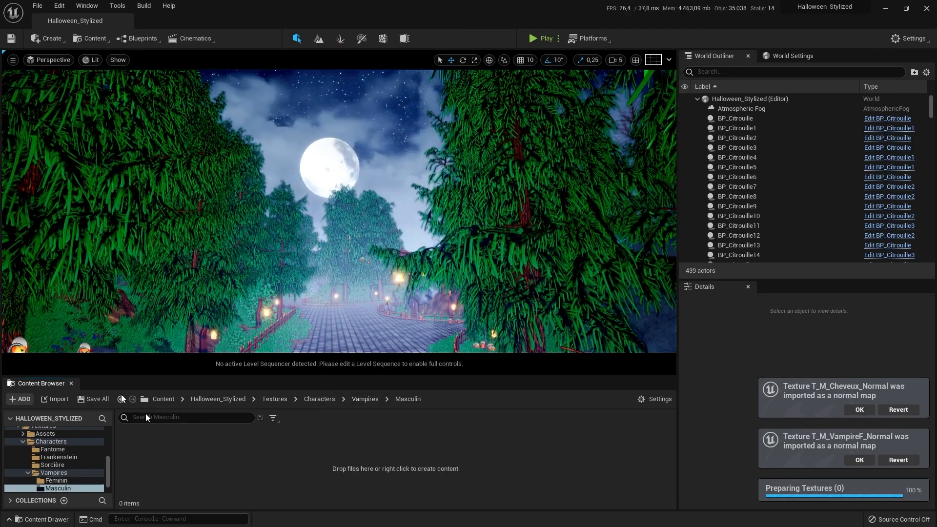
click(55, 399)
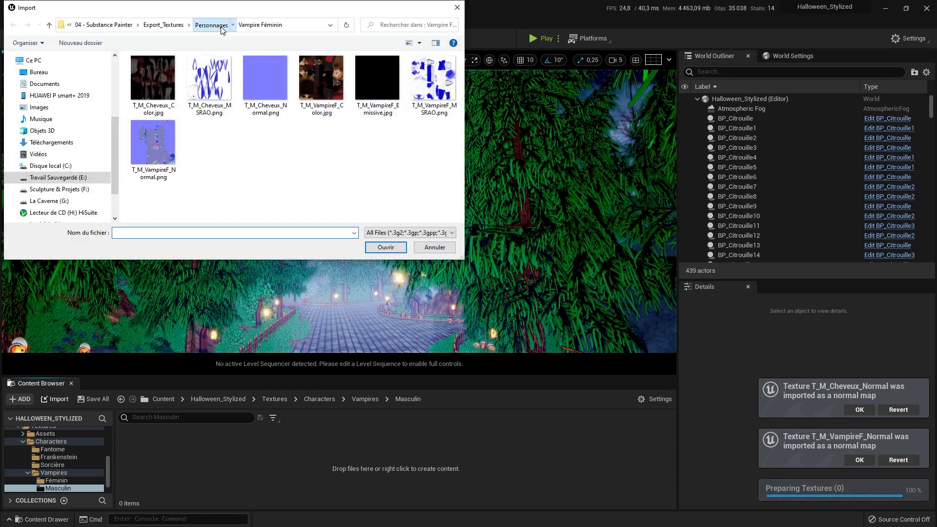
click(221, 30)
double_click(199, 115)
drag(332, 154, 239, 115)
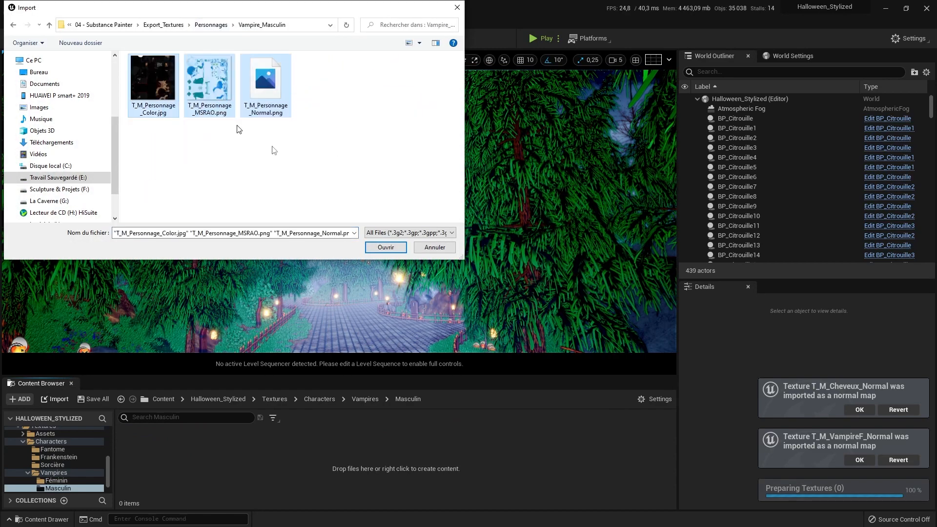
click(385, 248)
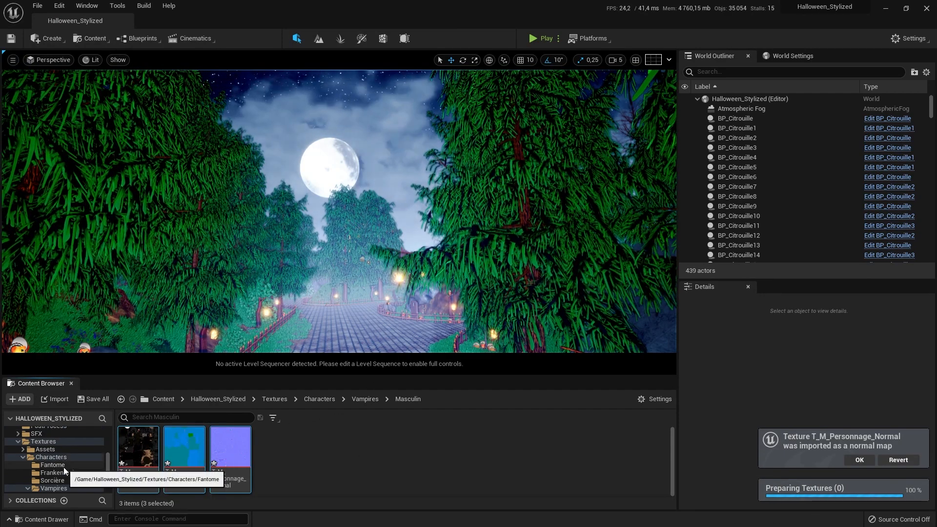
- Create a new material named M_Frankenstein in the Personnages folder under Materials
scroll(64, 467, up, 3)
scroll(63, 467, up, 2)
click(55, 464)
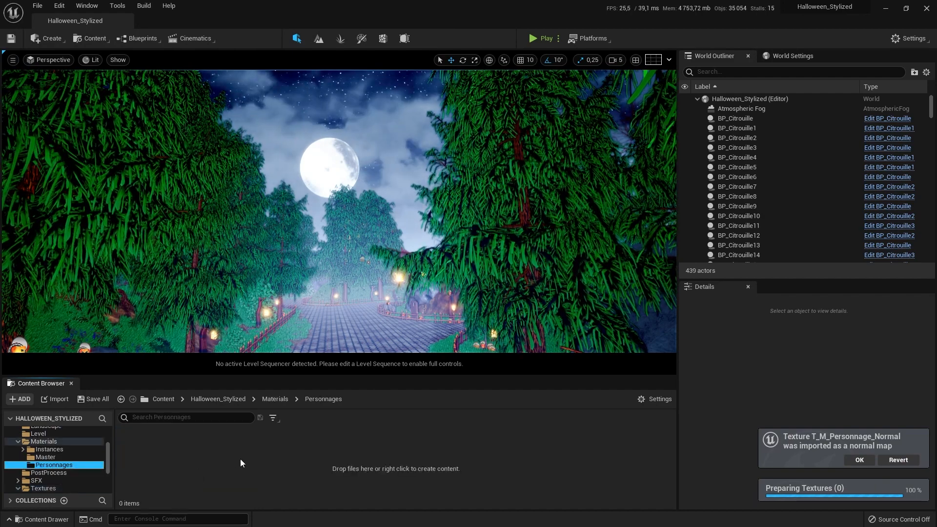
right_click(240, 459)
click(298, 263)
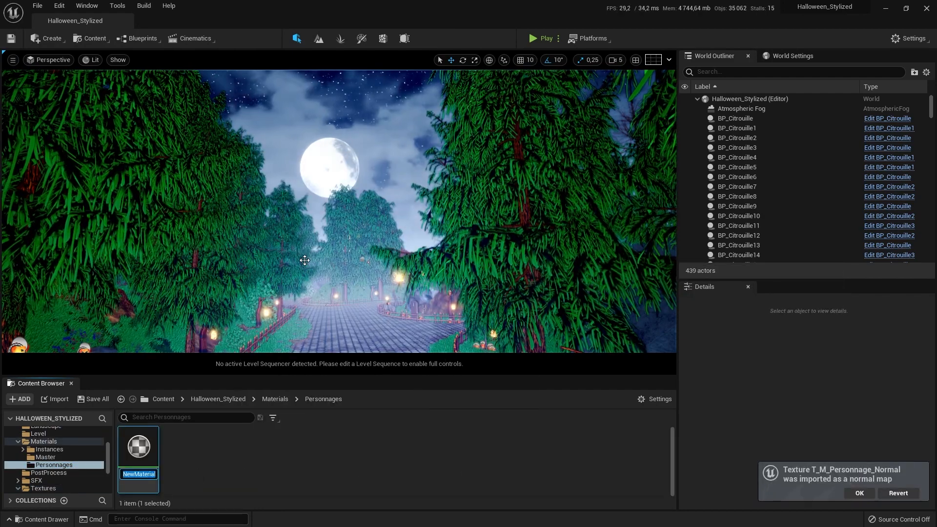
text(M_Fr)
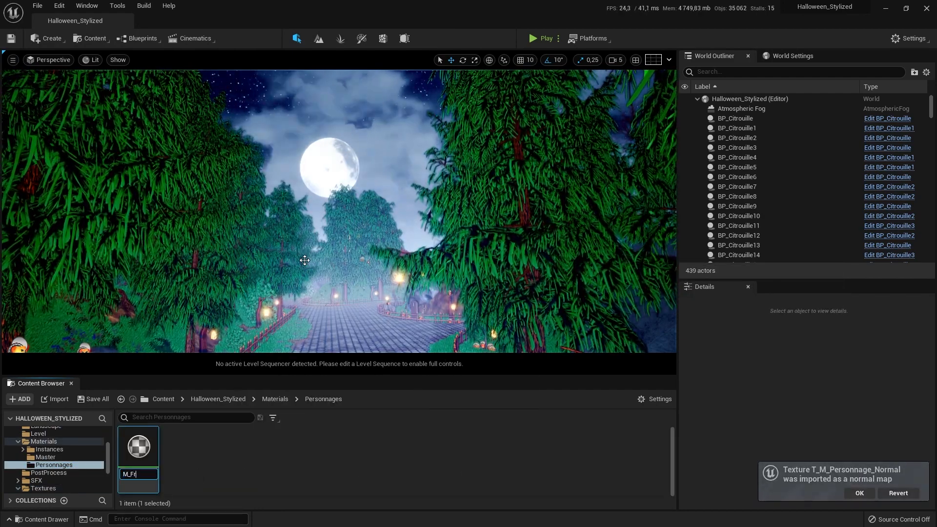
text(ankenstein)
key(Return)
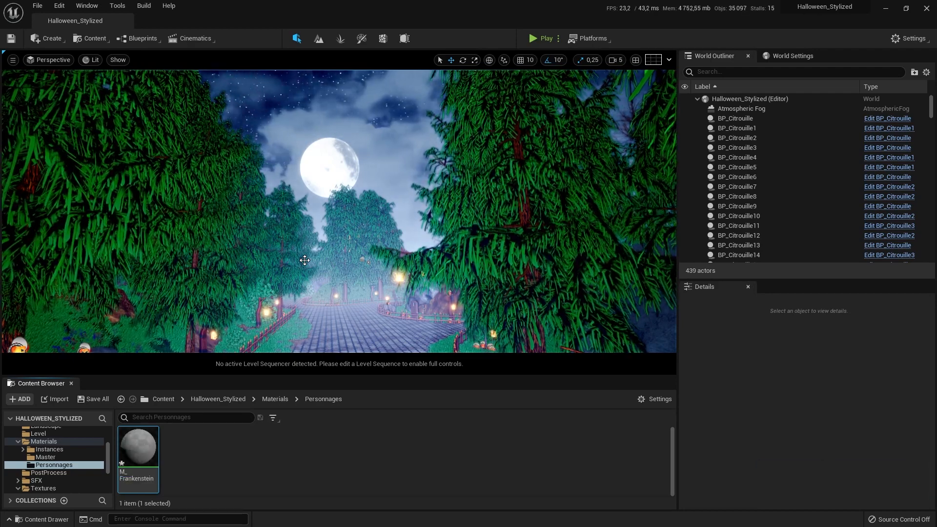
- Duplicate the M_Frankenstein material and name the copy M_Fantome
key(ctrl+d)
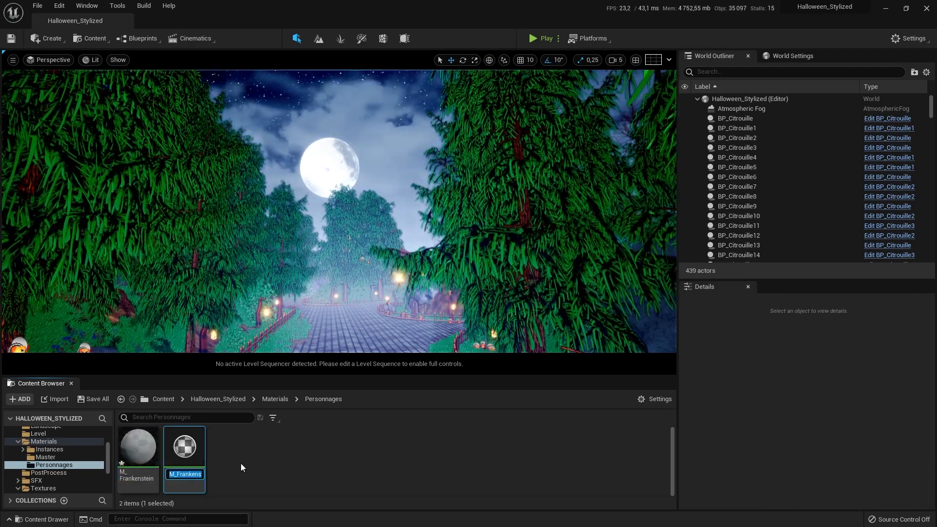
key(BackSpace)
key(BackSpace)
key(BackSpace)
key(BackSpace)
key(BackSpace)
key(BackSpace)
key(BackSpace)
key(BackSpace)
key(BackSpace)
key(BackSpace)
key(BackSpace)
key(BackSpace)
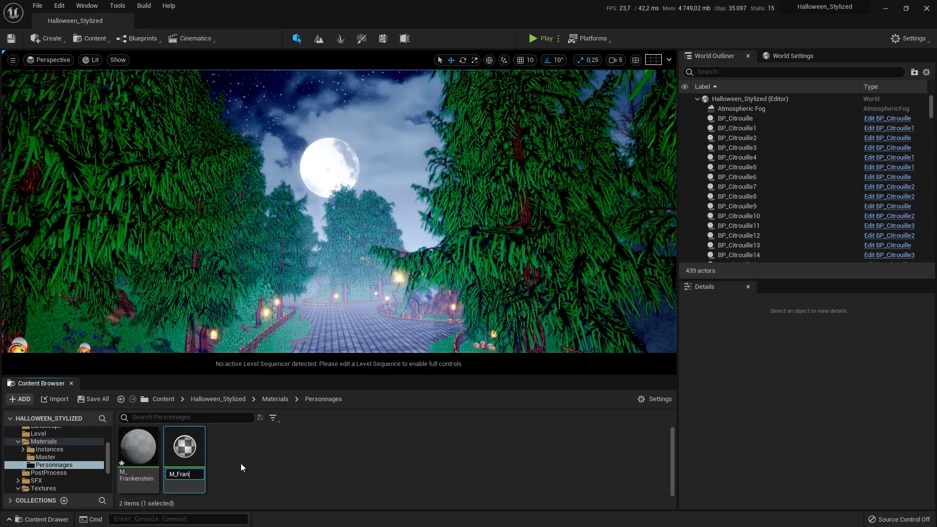
text(antome)
key(Return)
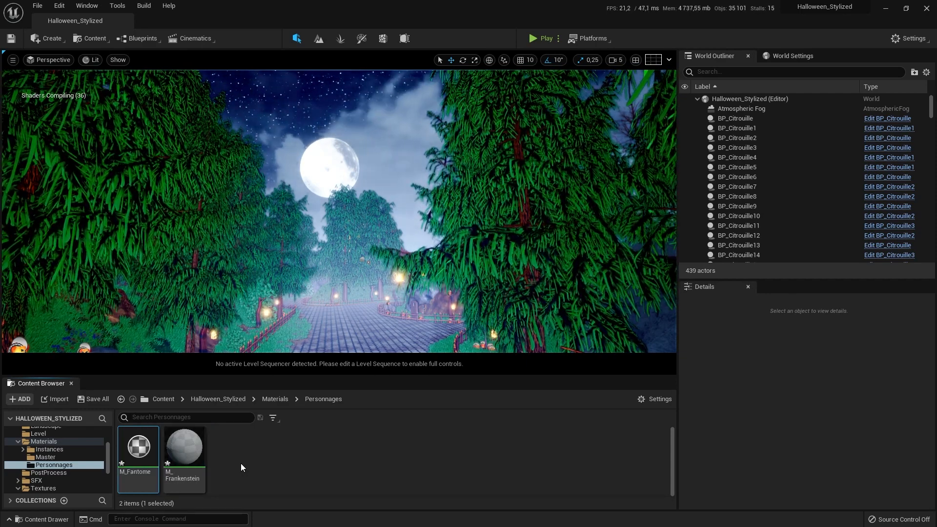
- Duplicate the M_Fantome material and name the copy M_Sorciere
key(ctrl+d)
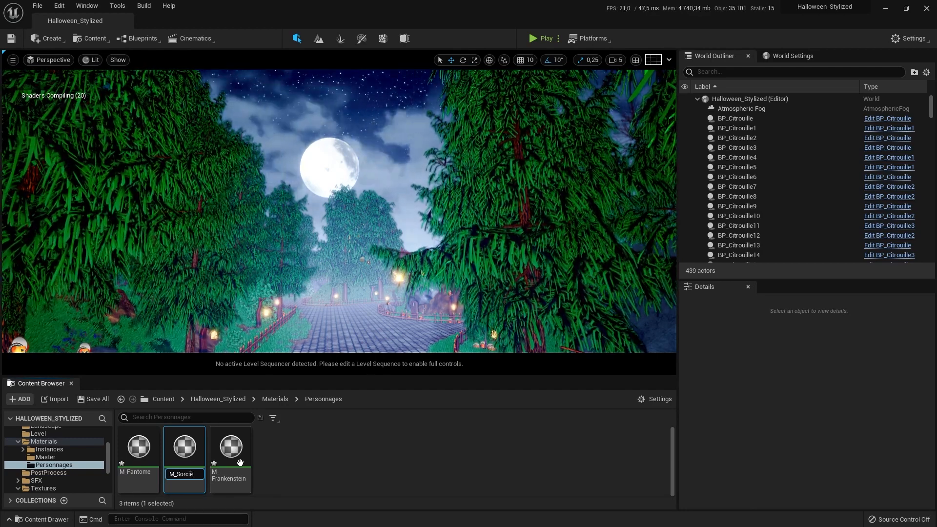
text(M_Sorciere)
key(Return)
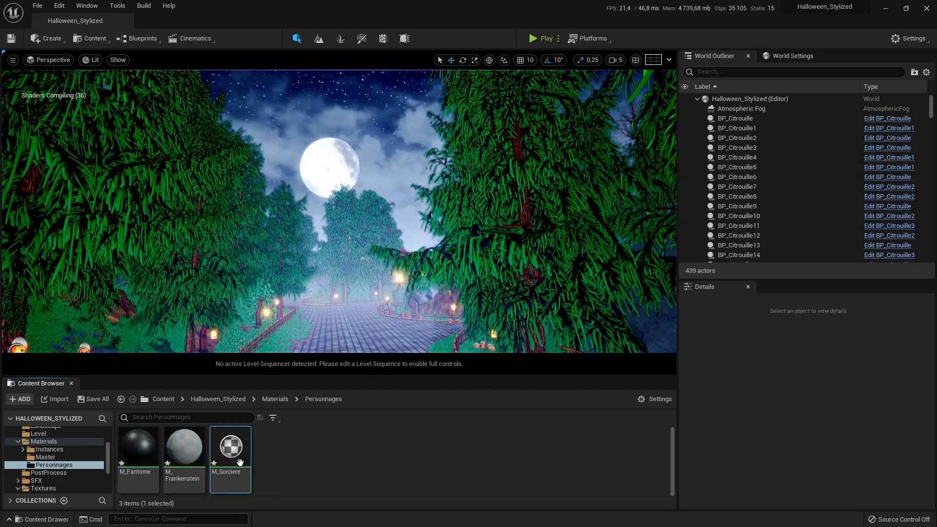
- Duplicate the M_Sorciere material and name the copy M_VampireF
key(ctrl+d)
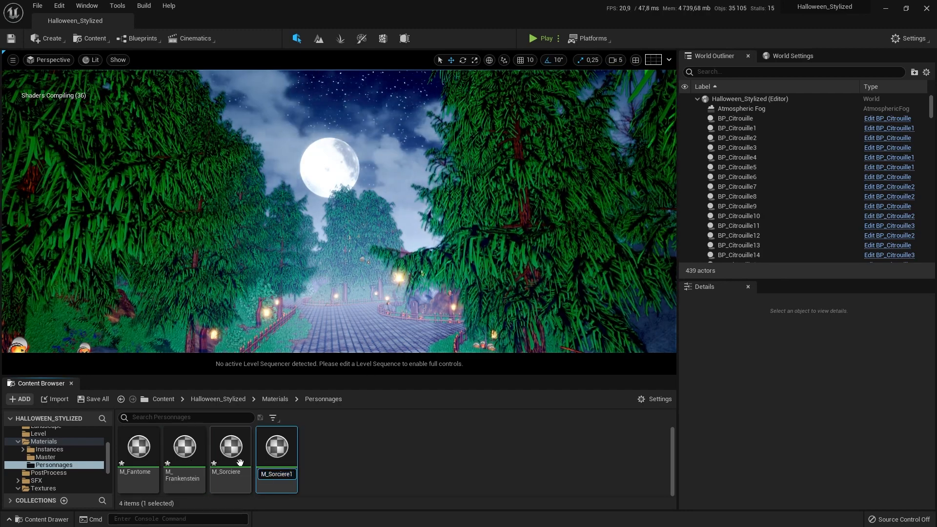
text(M_Sor)
key(BackSpace)
key(BackSpace)
key(BackSpace)
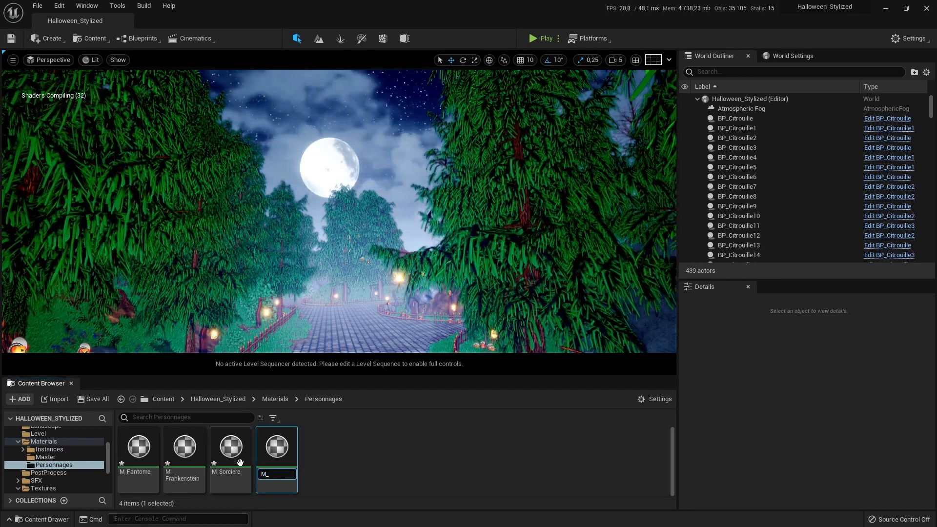
text(VampireF)
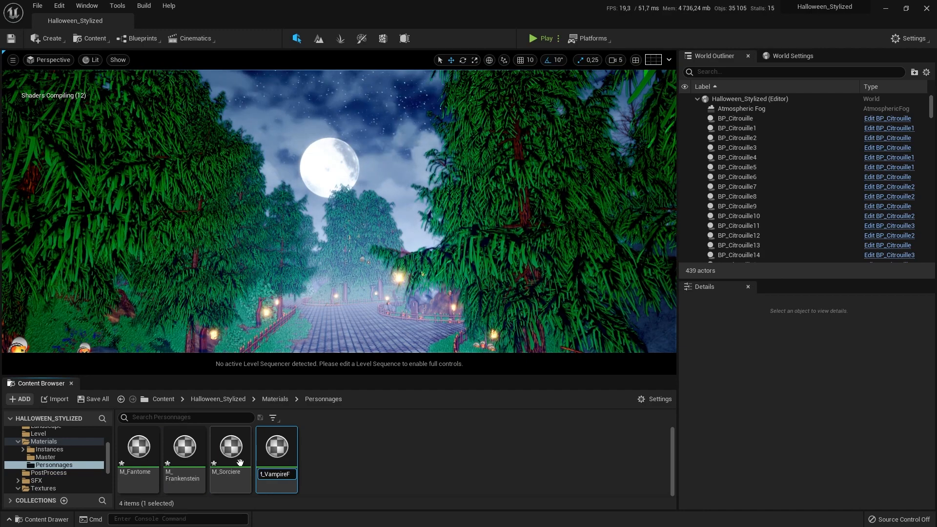
key(Return)
- Duplicate the M_VampireF material and name the copy M_VampireM
key(ctrl+d)
key(Right)
key(BackSpace)
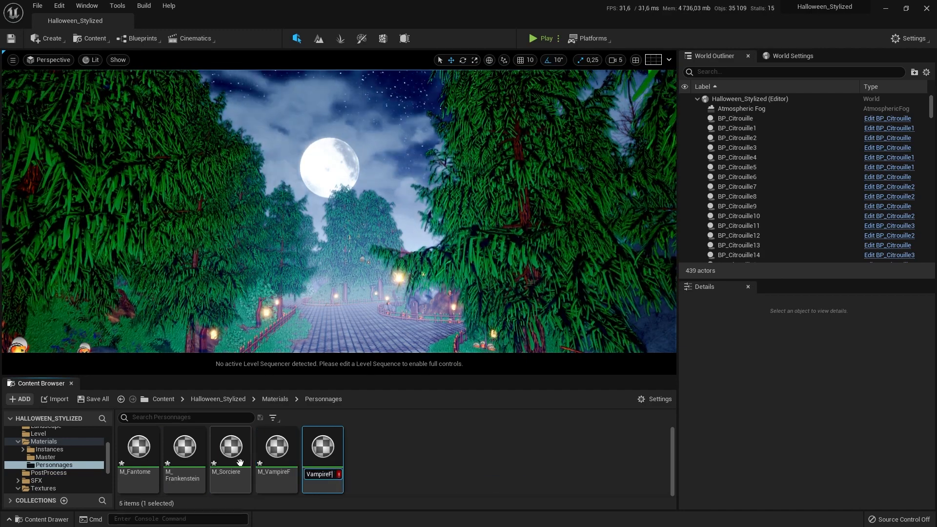
text(M)
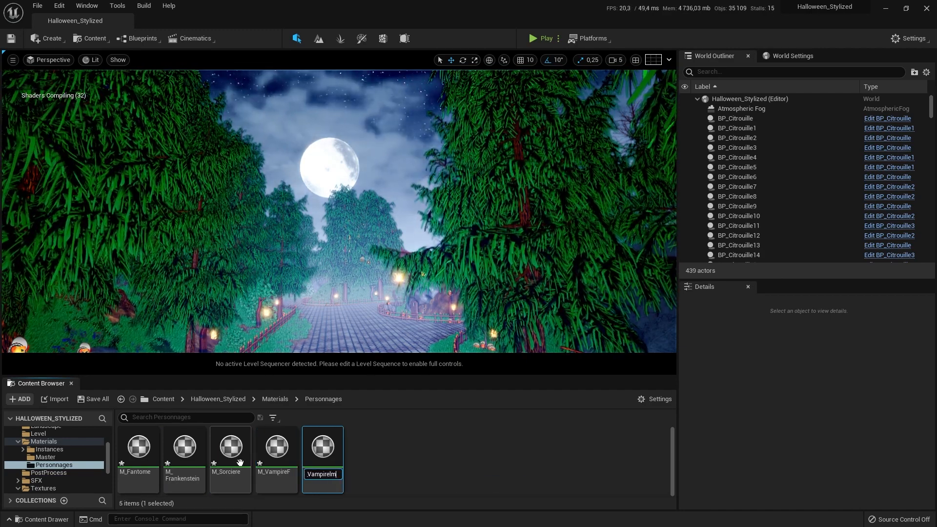
key(Return)
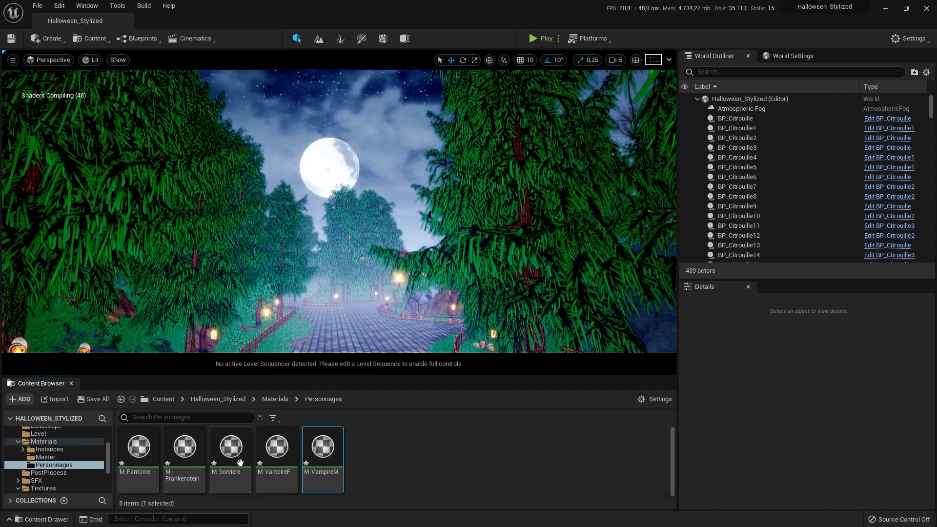
- Open the M_Fantome material in a maximized material editor and close its Stats display
click(135, 441)
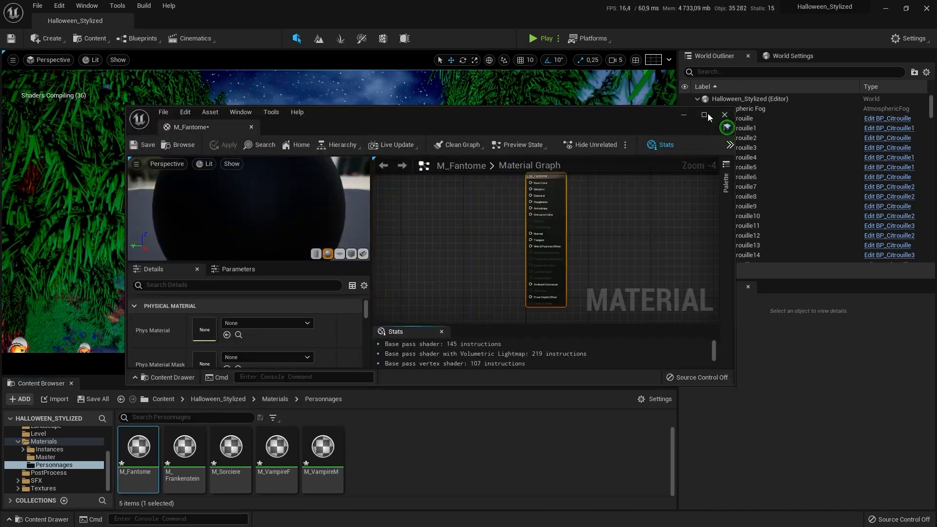
click(704, 115)
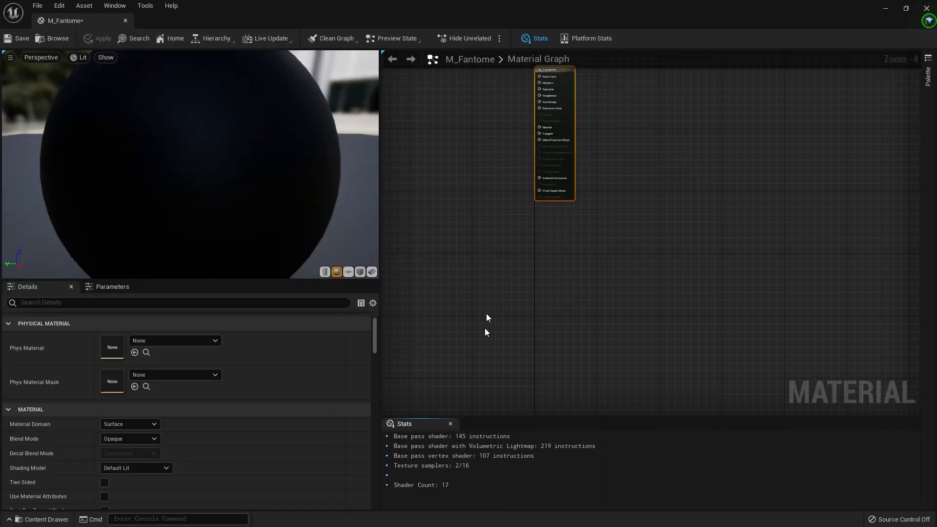
click(450, 424)
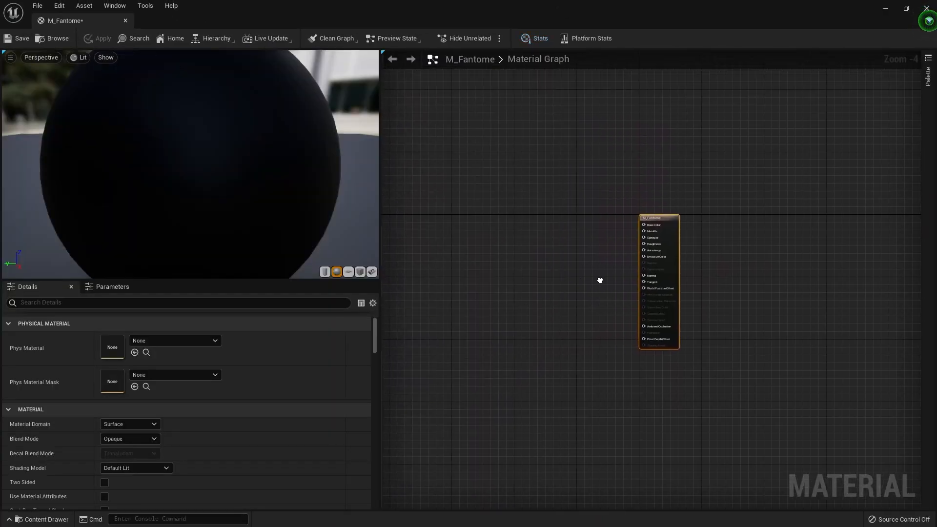
- Add a TextureSample node to the M_Fantome material graph, beside the main material node
right_click(478, 215)
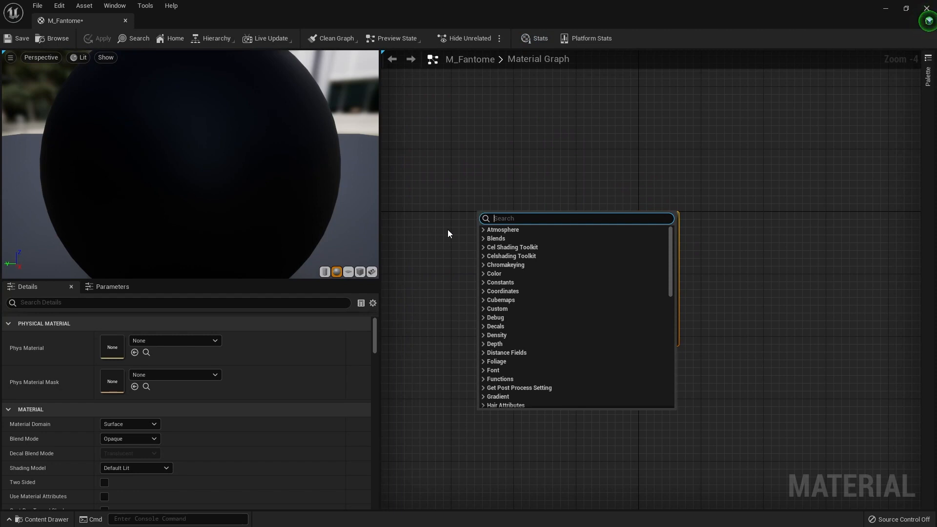
text(TEXTURE SAM)
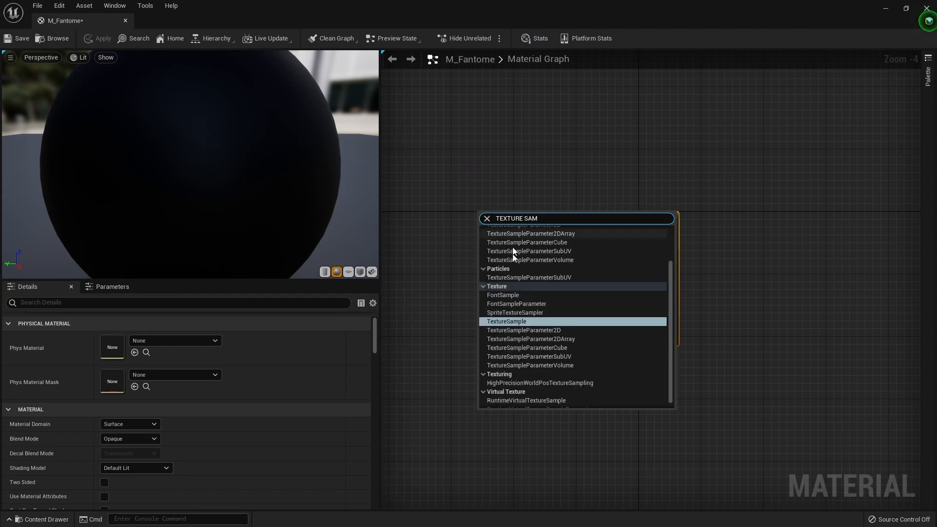
click(524, 322)
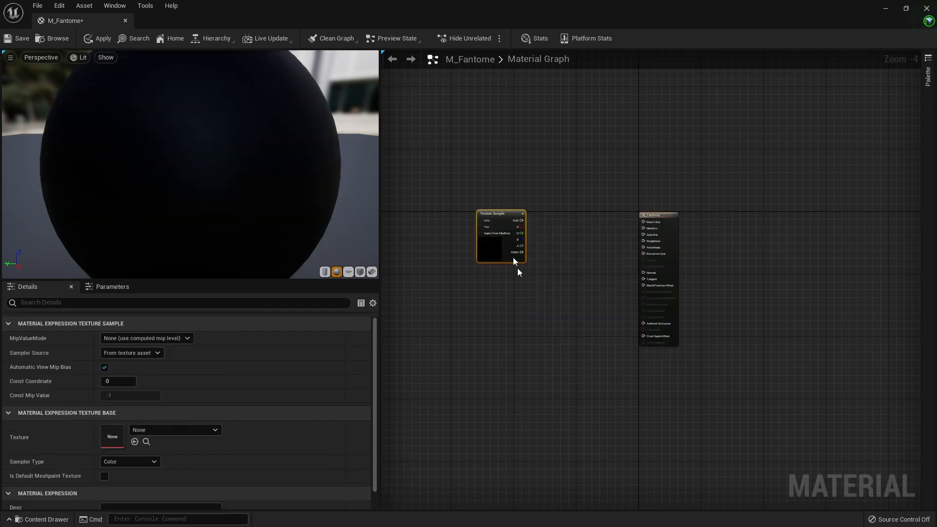
- Connect the Texture Sample's RGB output to both the Base Color and Emissive Color inputs of M_Fantome
scroll(503, 242, up, 3)
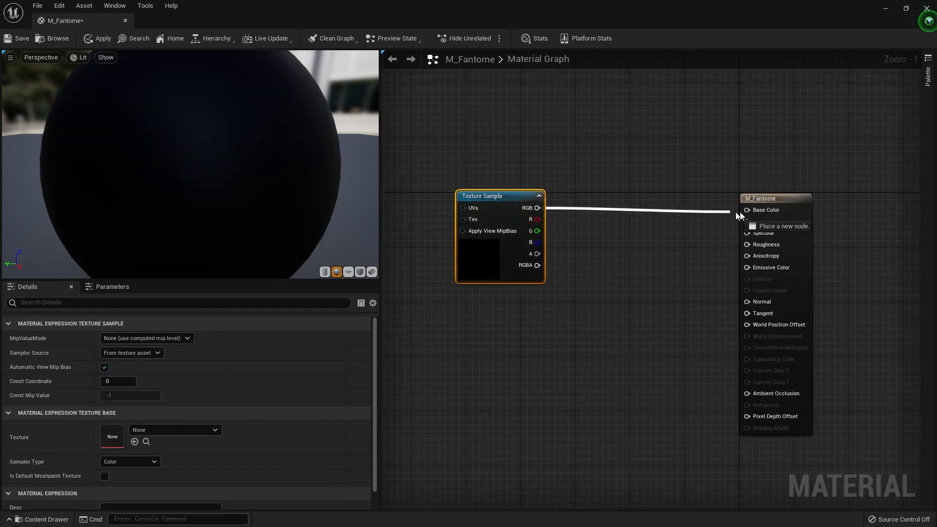
drag(738, 215, 746, 210)
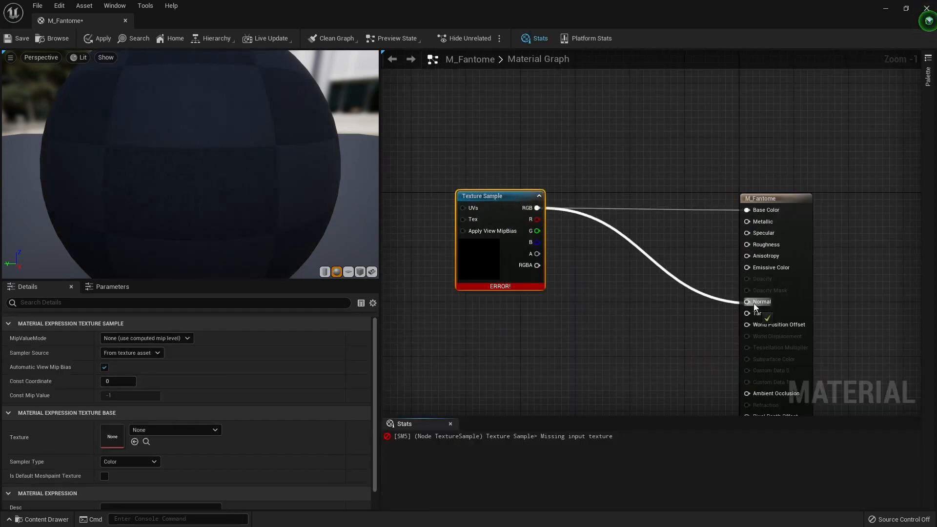
drag(764, 366, 753, 268)
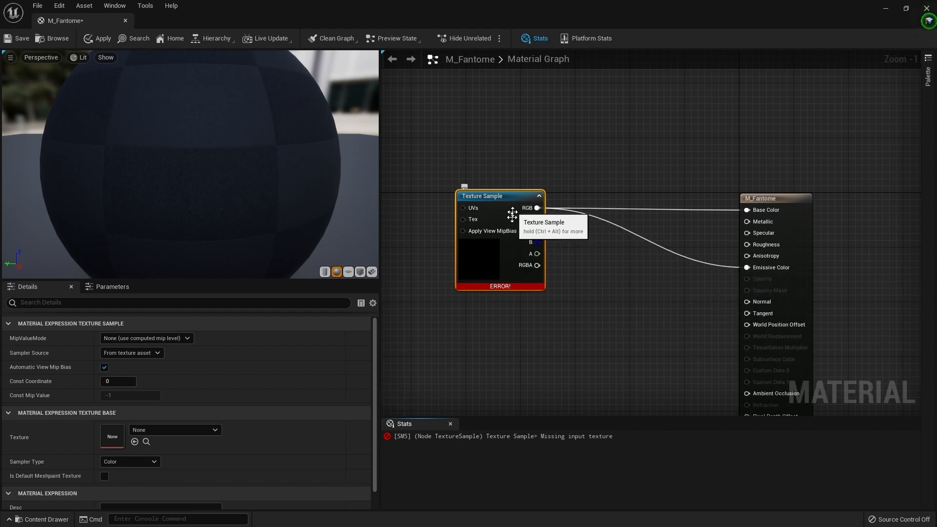
- Paste a second Texture Sample below the first and connect R to Metallic, G to Specular, B to Roughness and A to Ambient Occlusion
key(ctrl+v)
drag(536, 316, 473, 317)
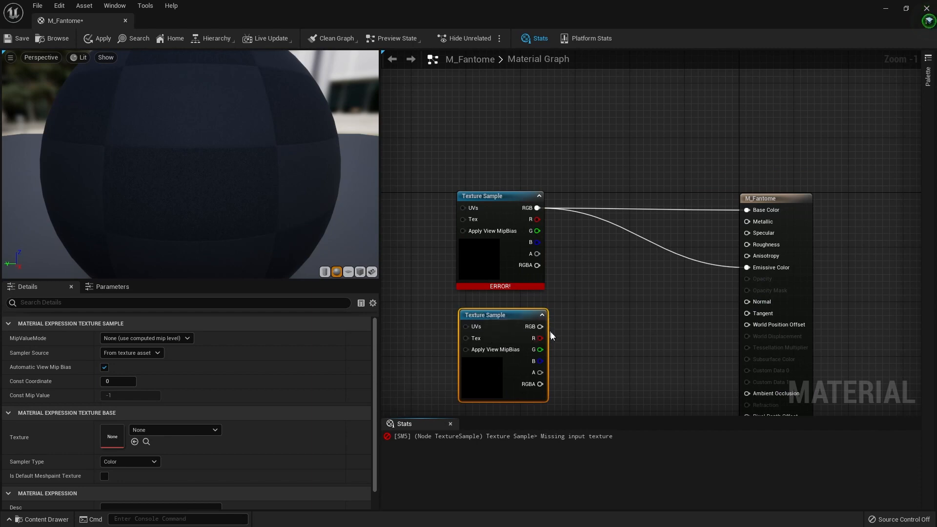
drag(537, 338, 747, 222)
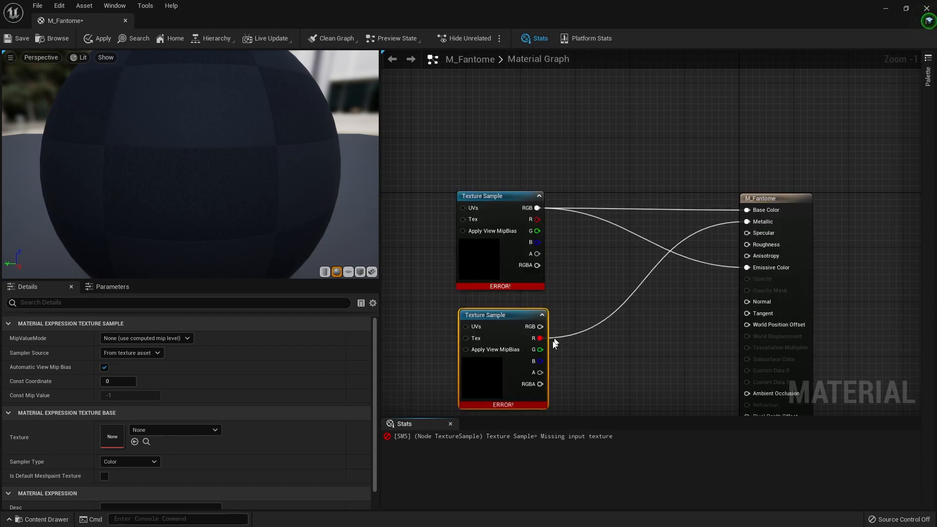
drag(635, 296, 746, 233)
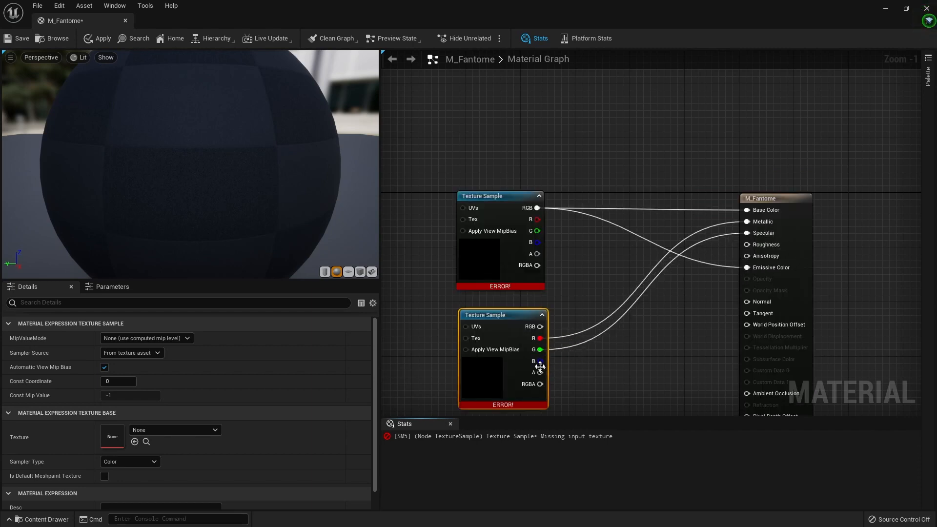
drag(540, 364, 733, 278)
drag(759, 247, 758, 246)
right_drag(640, 399, 621, 311)
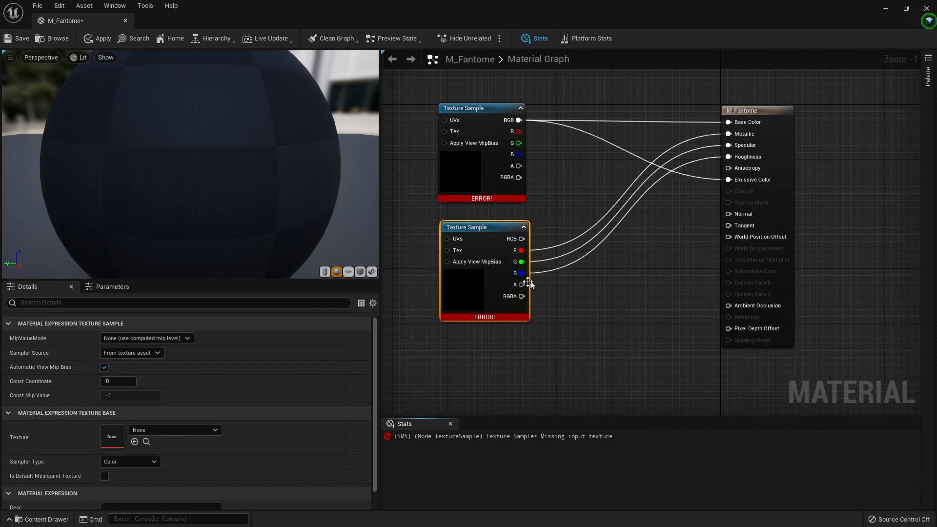
drag(525, 284, 635, 302)
drag(732, 318, 734, 306)
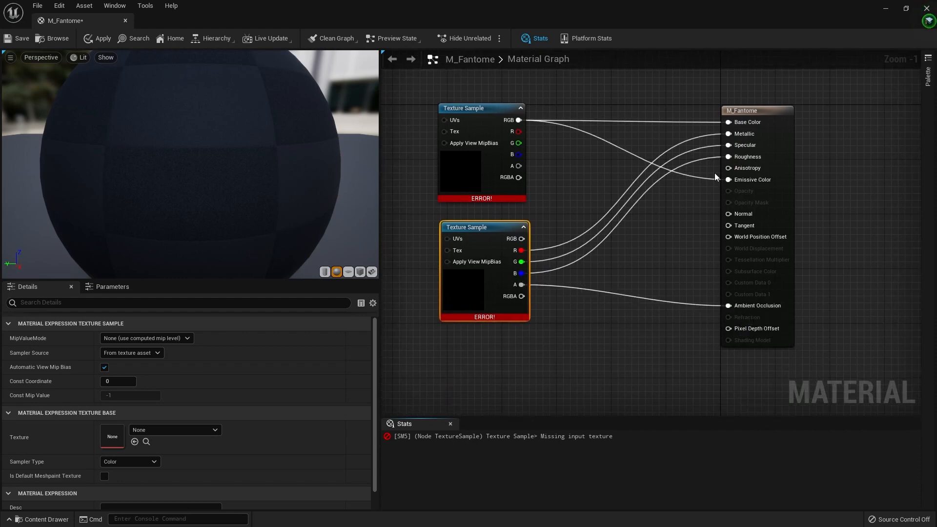
- Disconnect the texture from Specular and feed that input from a new Constant node instead
alt+click(730, 146)
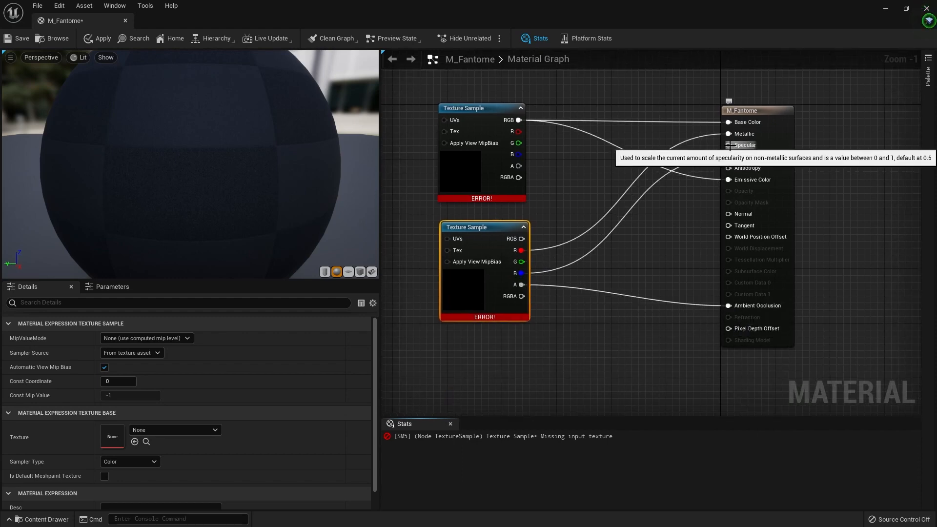
drag(730, 146, 667, 216)
text(SCONSTAE)
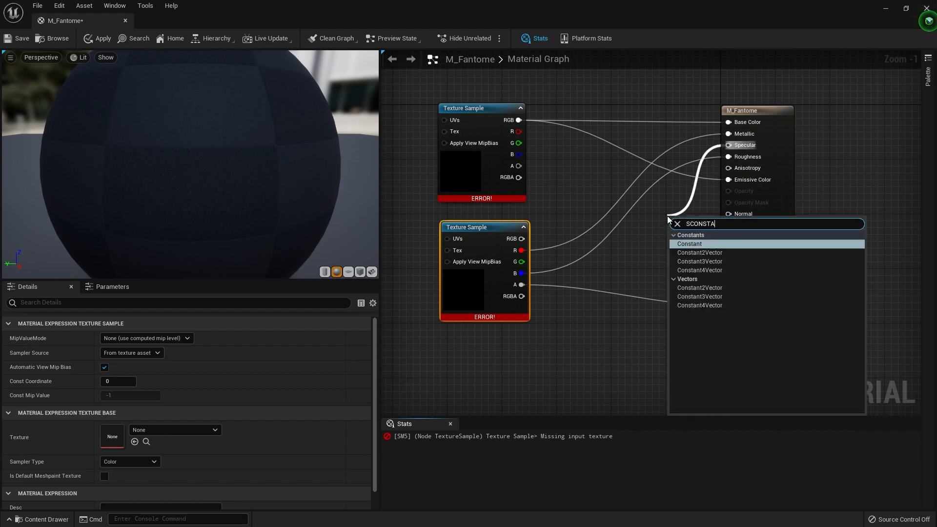
key(Return)
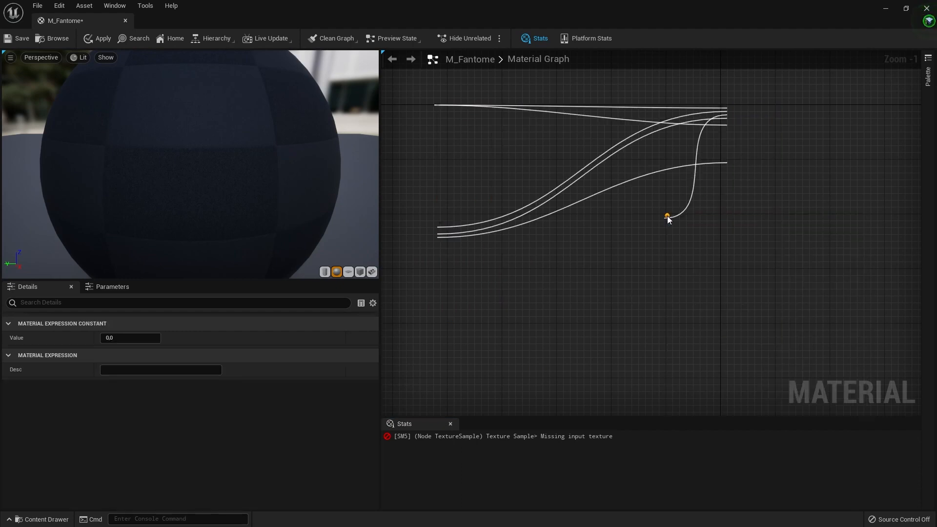
- Duplicate the second Texture Sample below it, connect the copy's RGB output to Normal, and reposition the Constant node
click(503, 236)
right_drag(598, 265, 600, 204)
key(ctrl+d)
drag(559, 305, 673, 247)
drag(737, 144, 739, 150)
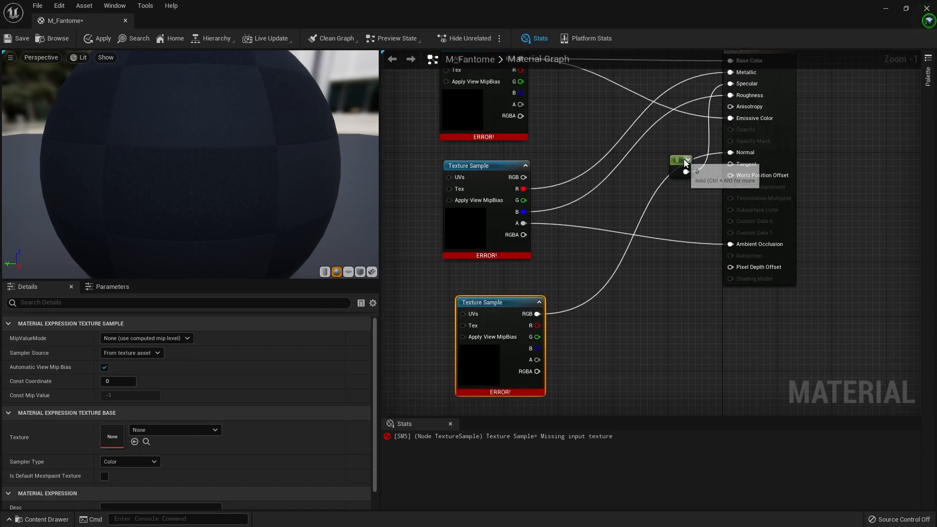
drag(684, 159, 676, 139)
- Select the uppermost Texture Sample and enlarge its details area so the texture slot stays visible above the content browser
scroll(684, 159, down, 3)
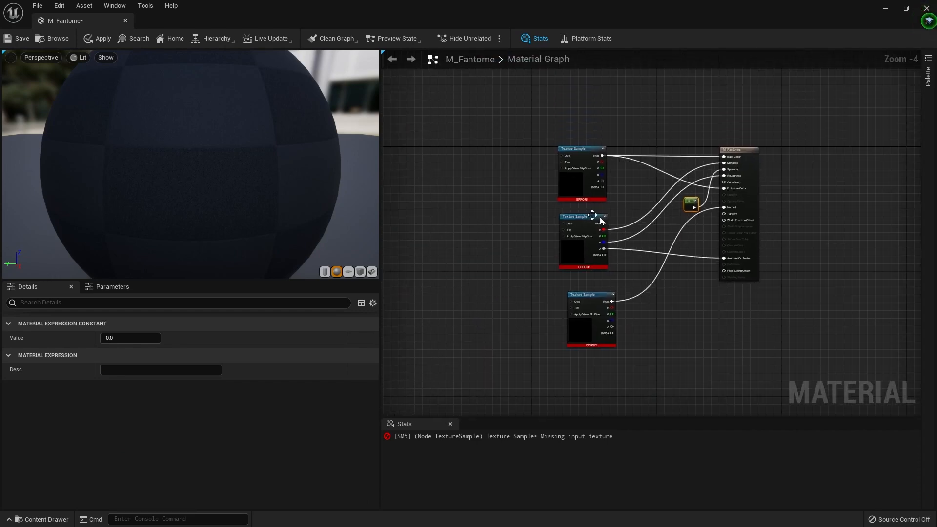
click(568, 190)
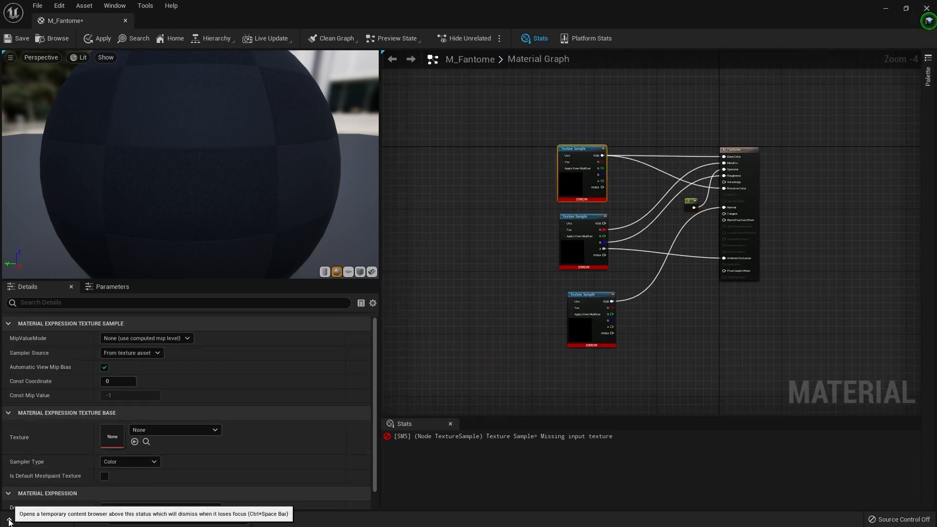
click(34, 520)
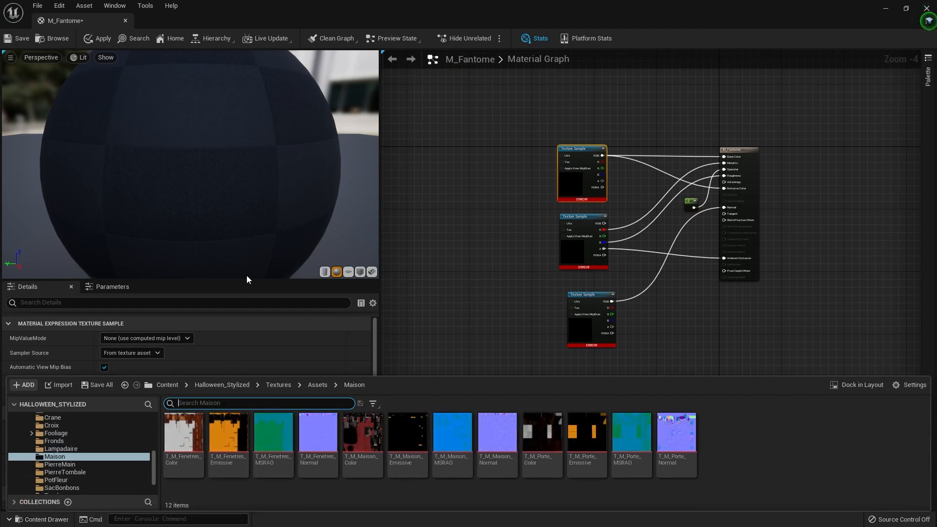
scroll(238, 346, down, 1)
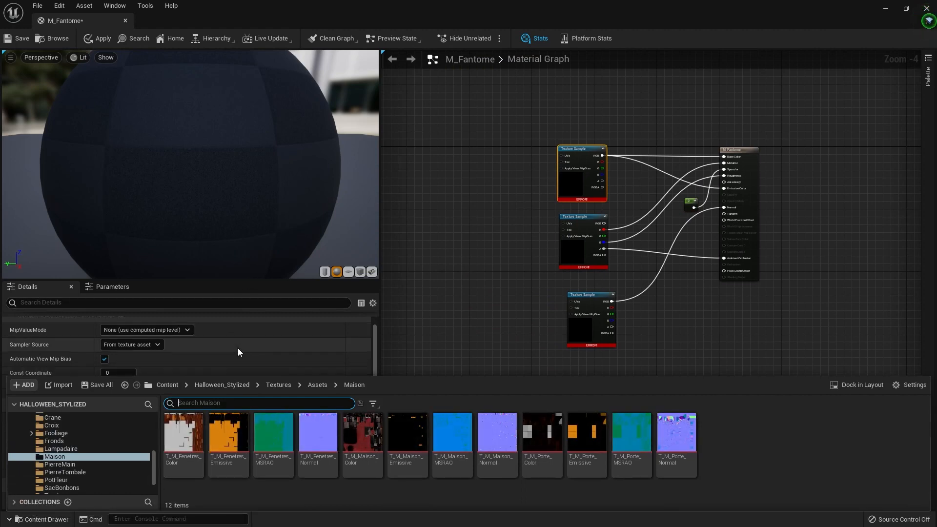
click(273, 302)
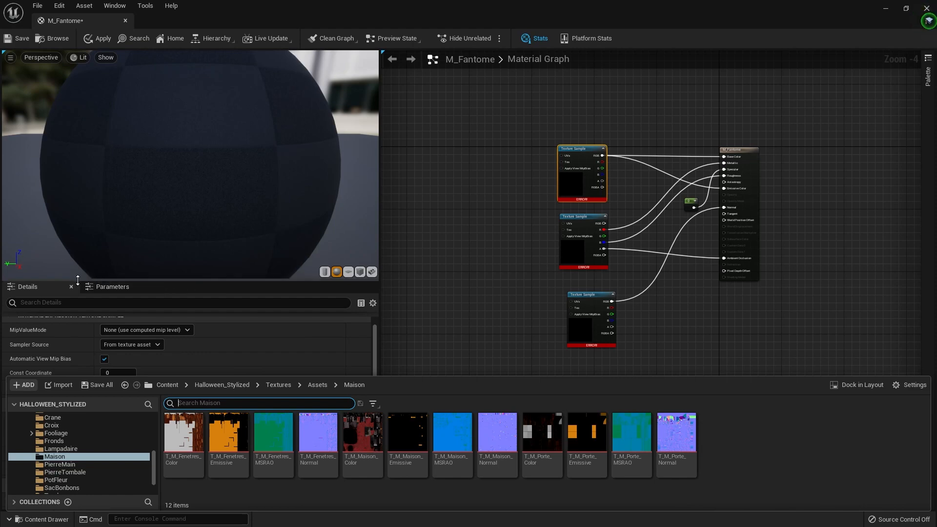
drag(77, 280, 112, 166)
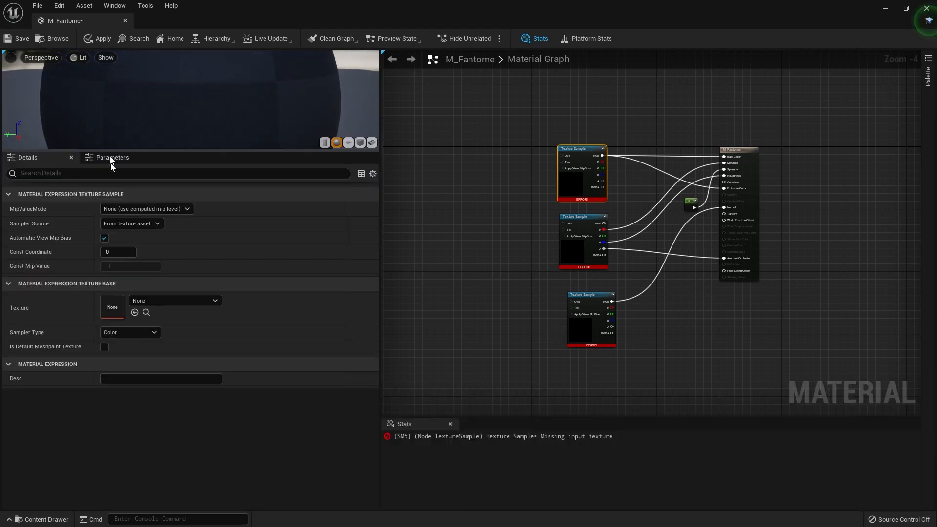
- Browse to Textures/Characters/Fantome and assign T_DefaultMaterial_Color to the Texture Sample feeding Base Color
click(43, 519)
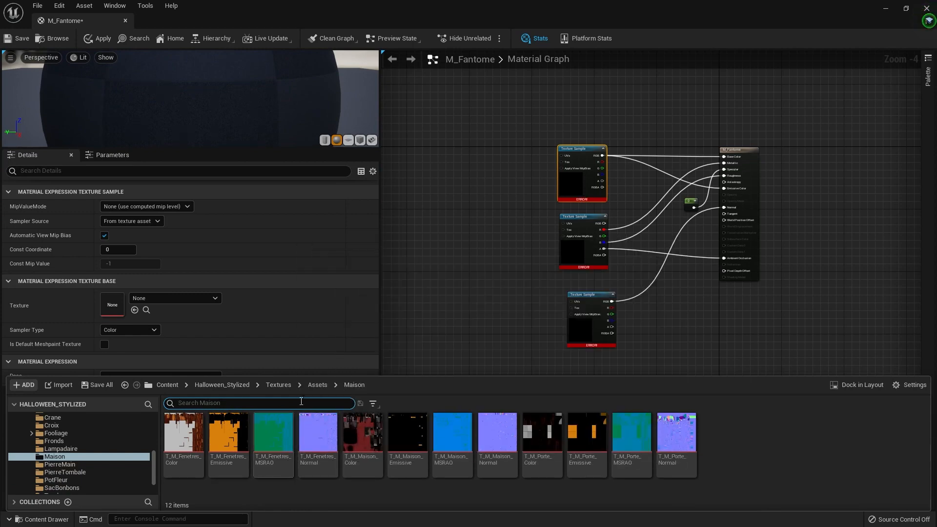
click(319, 385)
scroll(43, 470, down, 6)
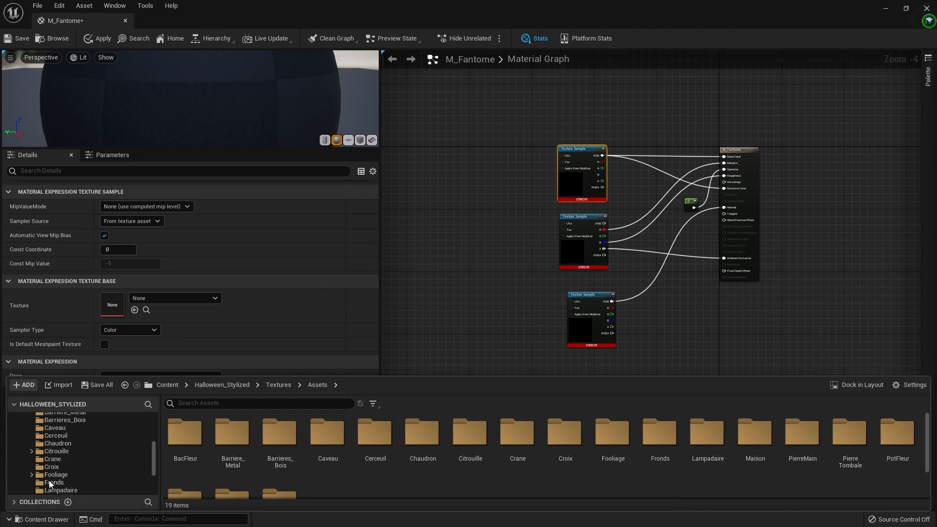
scroll(49, 481, up, 6)
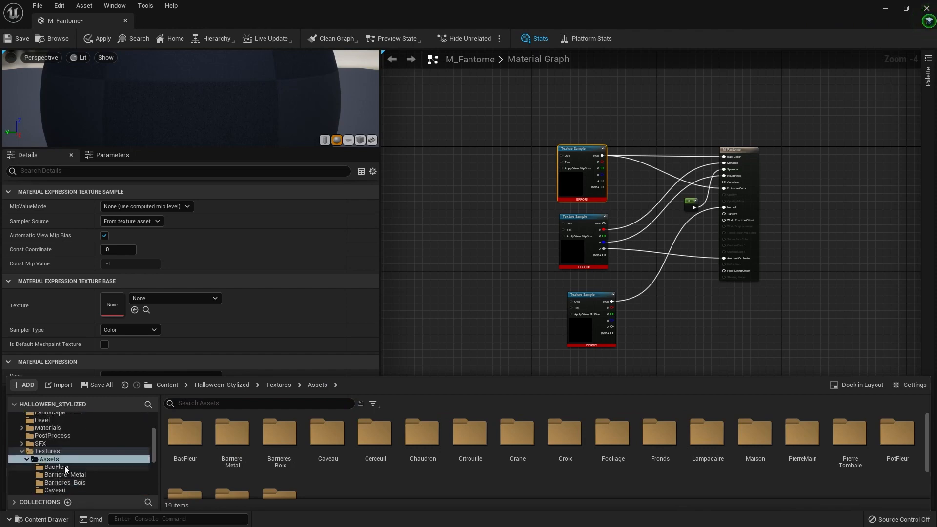
scroll(65, 466, down, 6)
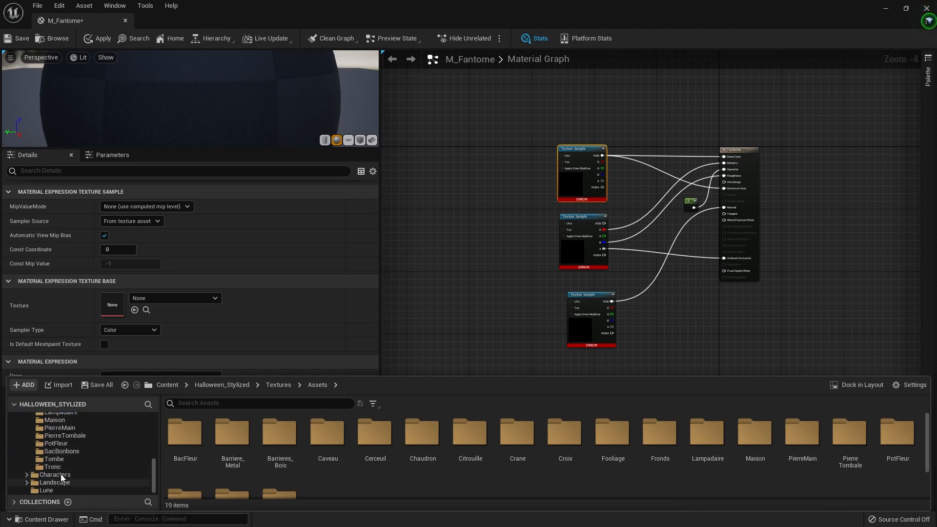
click(54, 474)
click(187, 438)
double_click(187, 437)
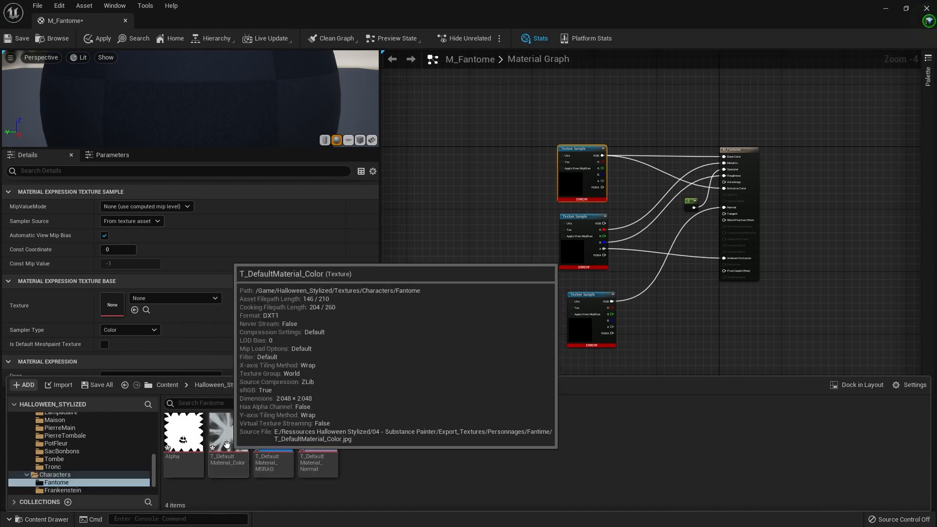
drag(228, 432, 117, 300)
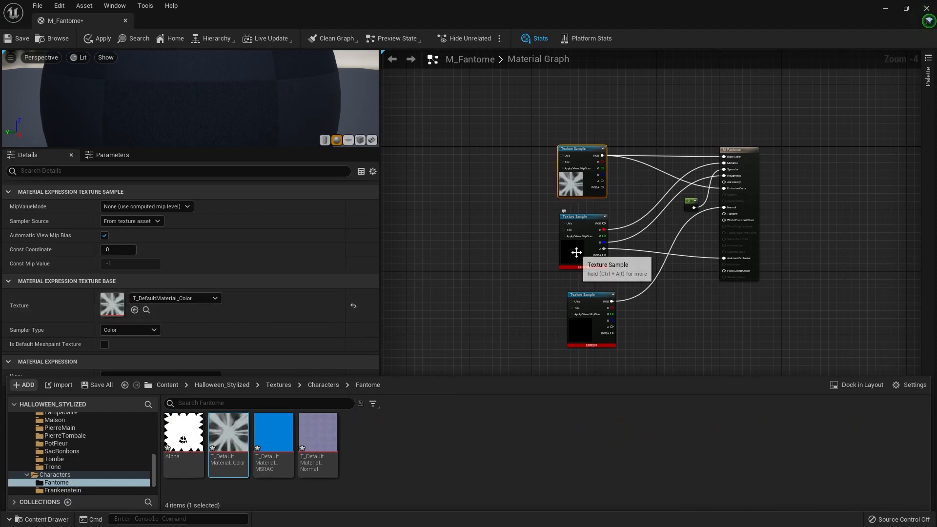
- Assign T_DefaultMaterial_MSRAO to the middle Texture Sample and T_DefaultMaterial_Normal to the one feeding Normal
click(576, 249)
click(39, 518)
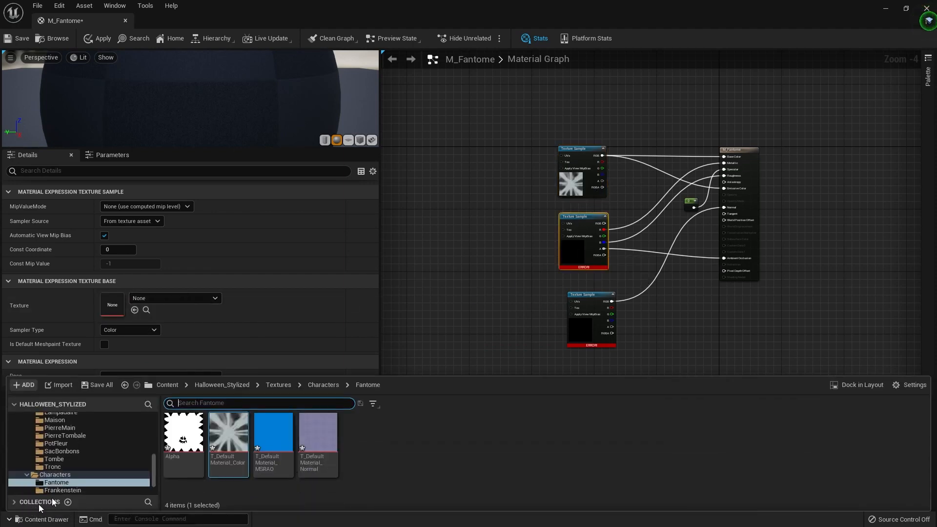
drag(273, 434, 139, 308)
click(567, 336)
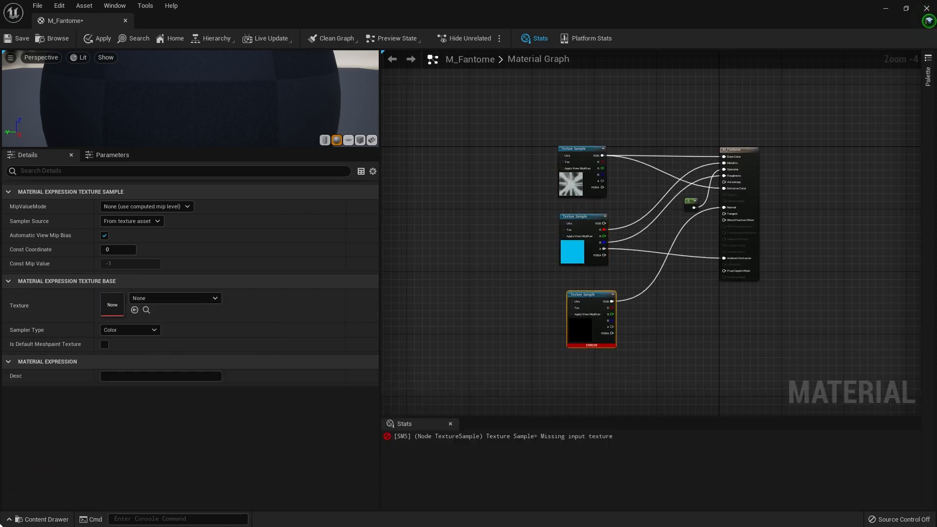
click(39, 519)
drag(318, 432, 109, 307)
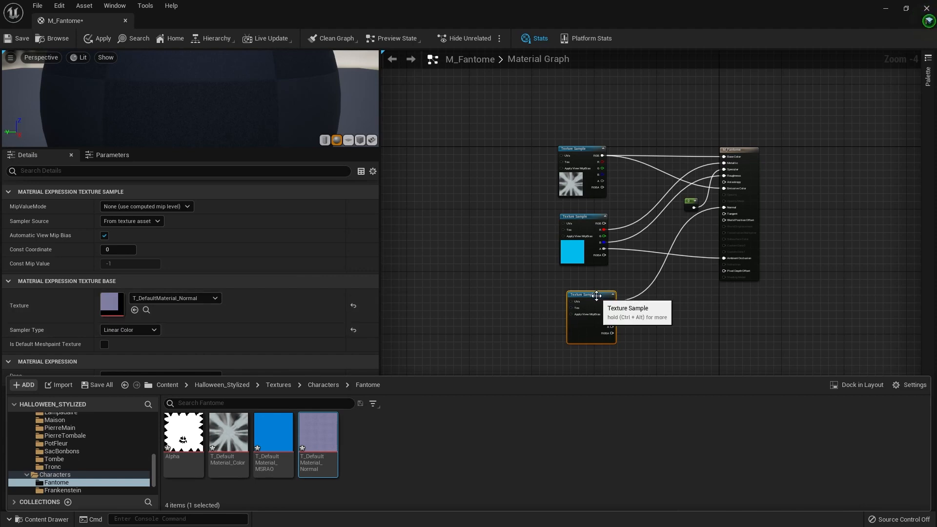
- Set the Blend Mode of the M_Fantome material to Masked
click(752, 148)
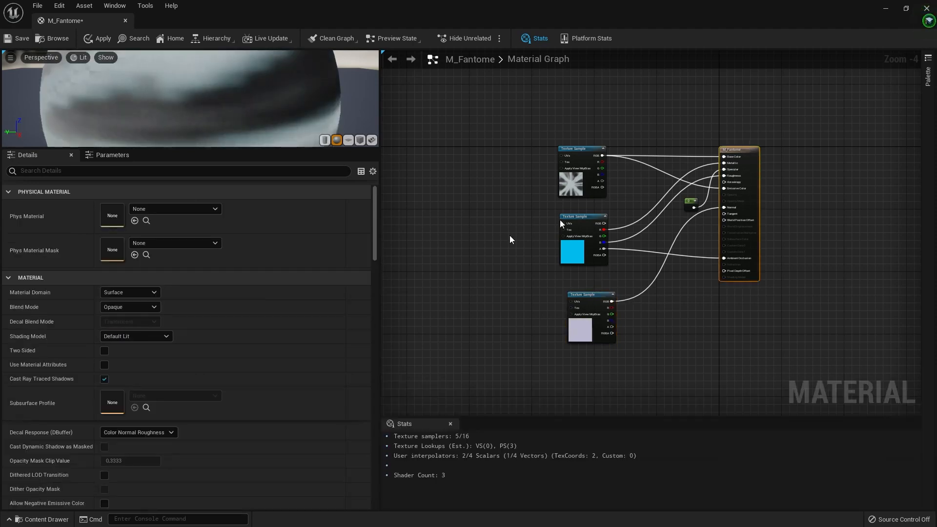
click(141, 292)
click(142, 292)
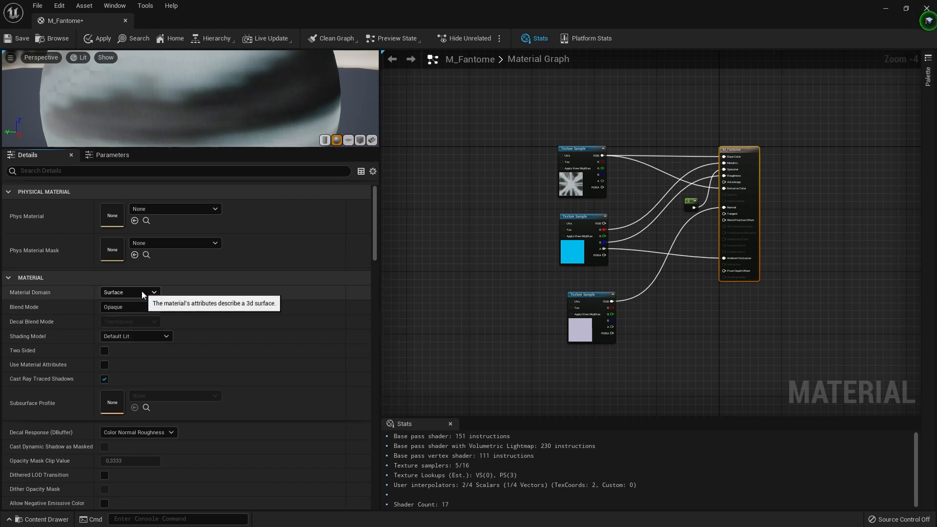
click(122, 308)
click(127, 327)
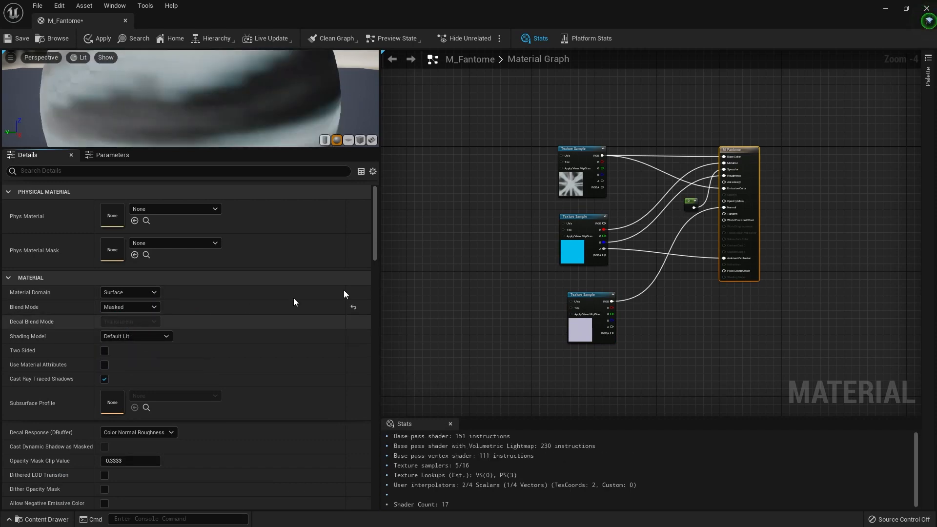
- Copy the color Texture Sample, paste it beside the existing ones and connect its RGB output to Opacity Mask
click(585, 183)
key(ctrl+c)
key(ctrl+v)
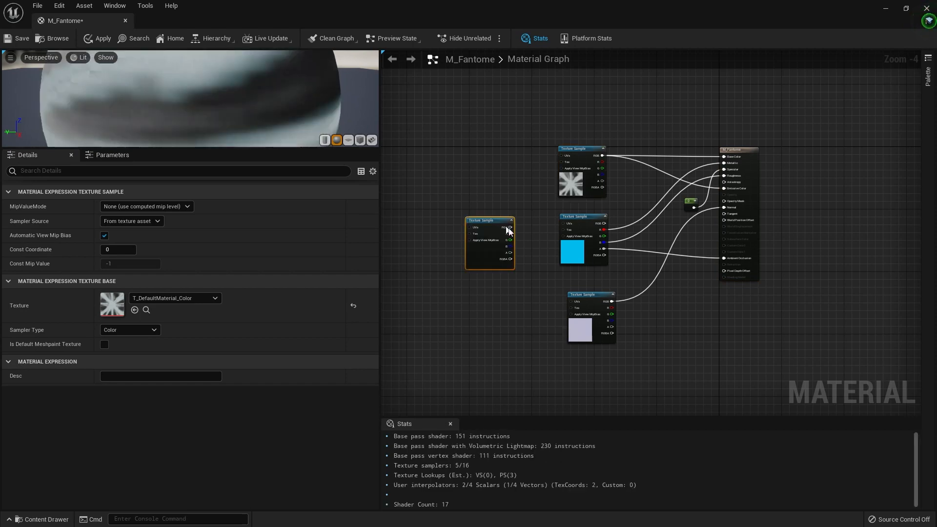
drag(510, 226, 724, 202)
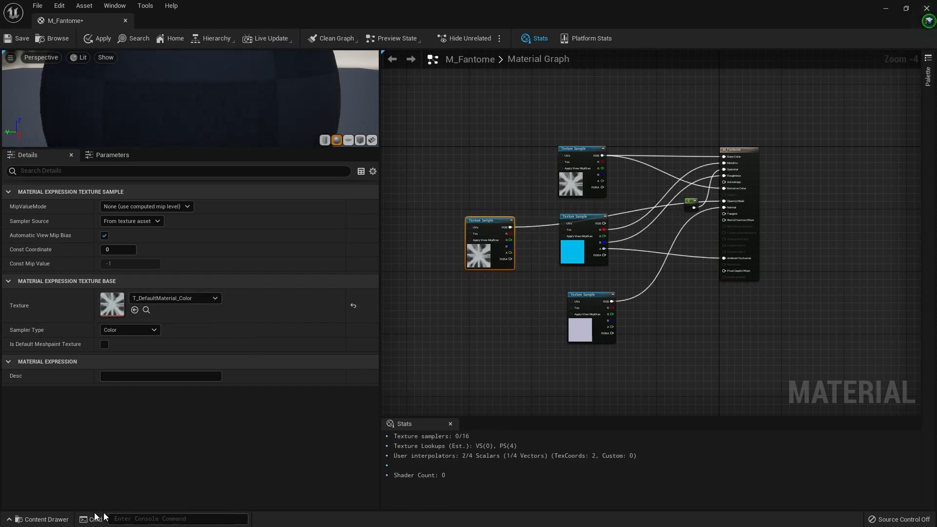
- Assign the Alpha texture to the Opacity Mask's Texture Sample, check the preview sphere and save the material
click(42, 519)
drag(186, 456, 139, 307)
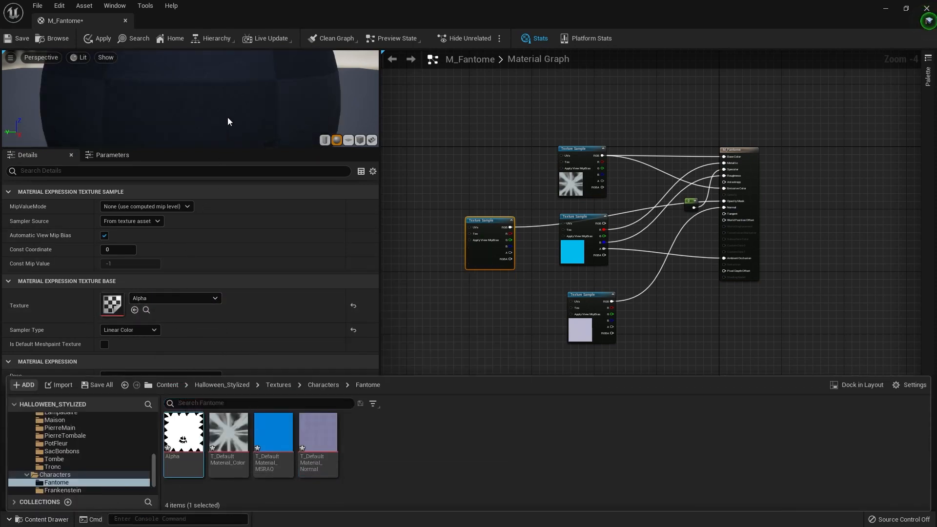
drag(239, 119, 220, 126)
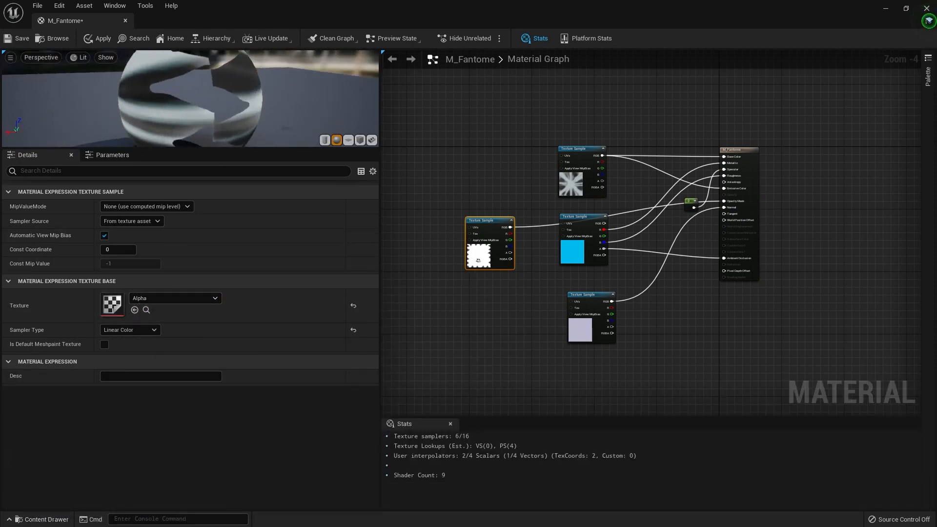
click(14, 41)
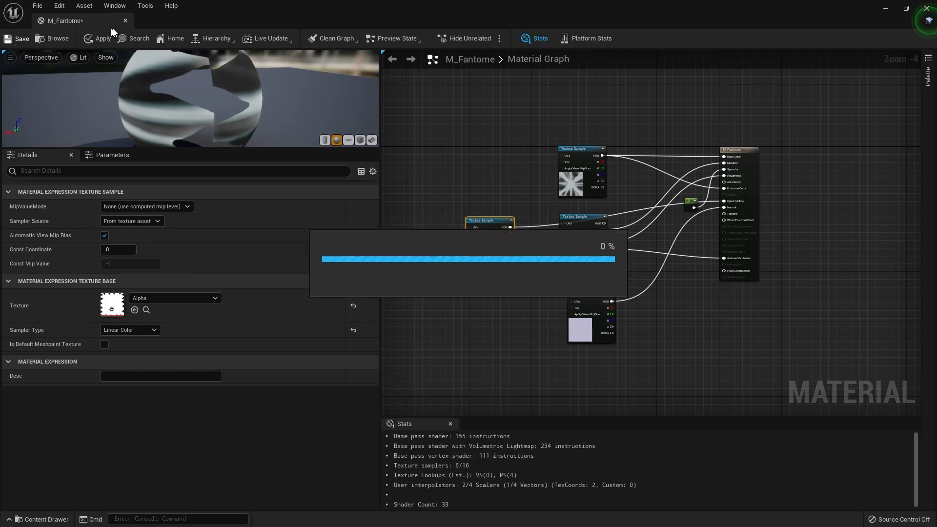
- Close the M_Fantome material and open the SK_Fantome skeletal mesh from the Characters > Fantome folder
click(126, 20)
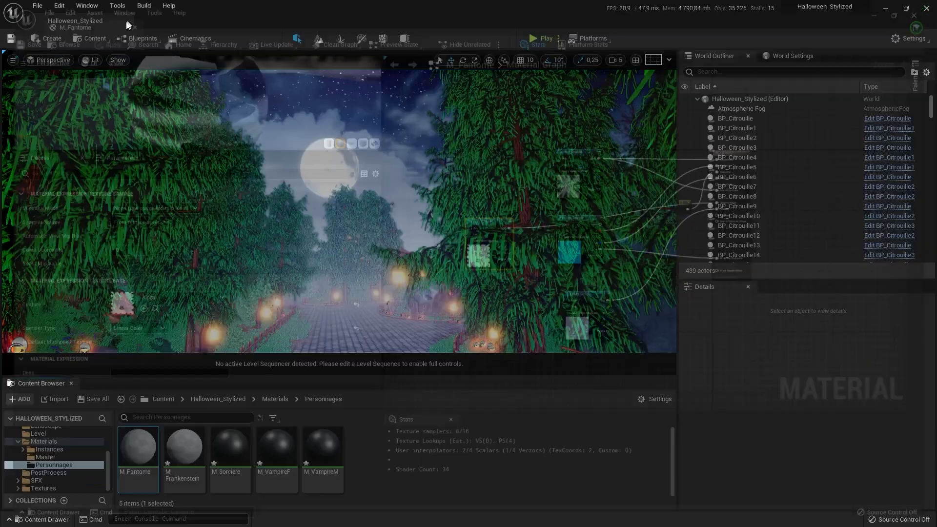
scroll(59, 464, up, 2)
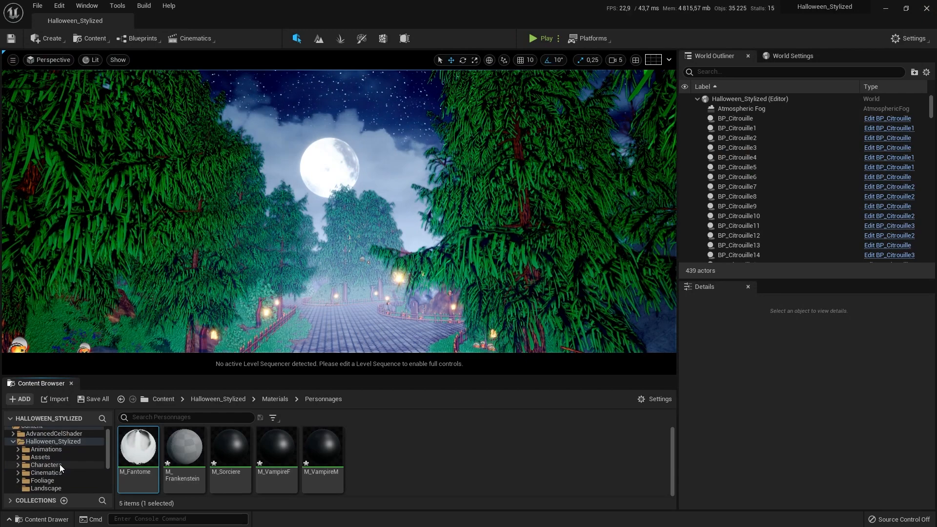
click(46, 449)
double_click(138, 446)
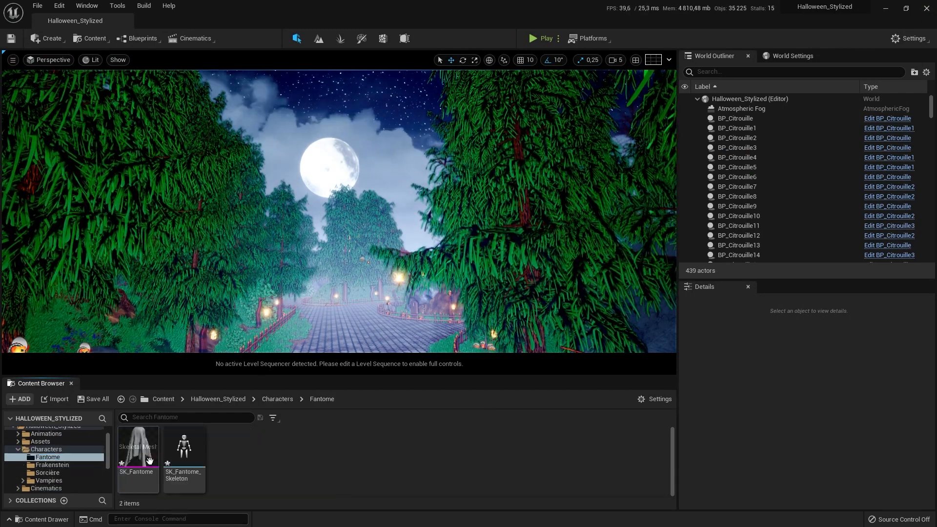
click(142, 447)
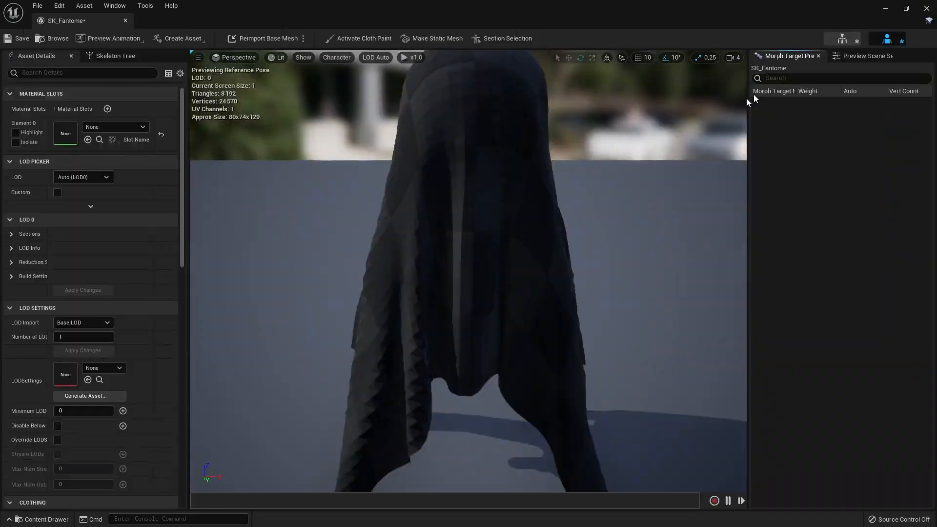
- Assign M_Fantome to the ghost mesh's Element 0 material slot, check the preview, then save and close the mesh
click(117, 126)
text(FANTOM)
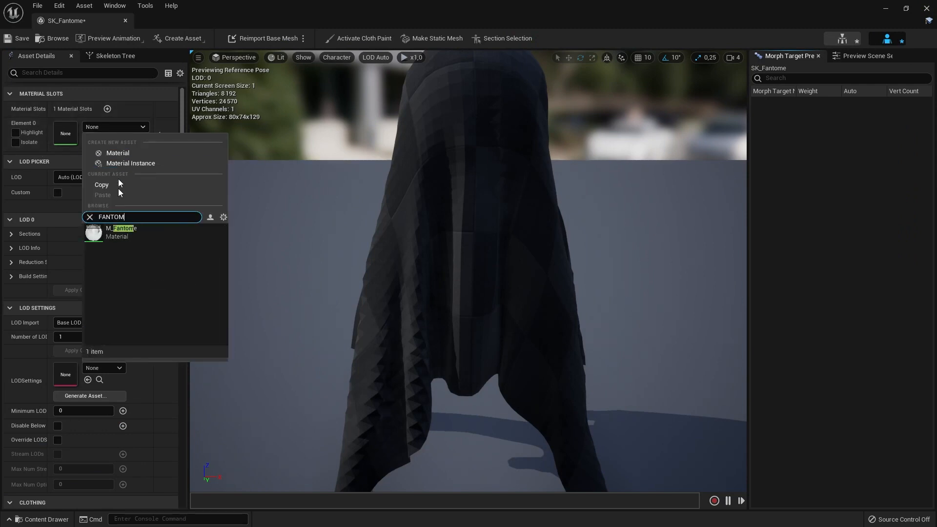
click(135, 233)
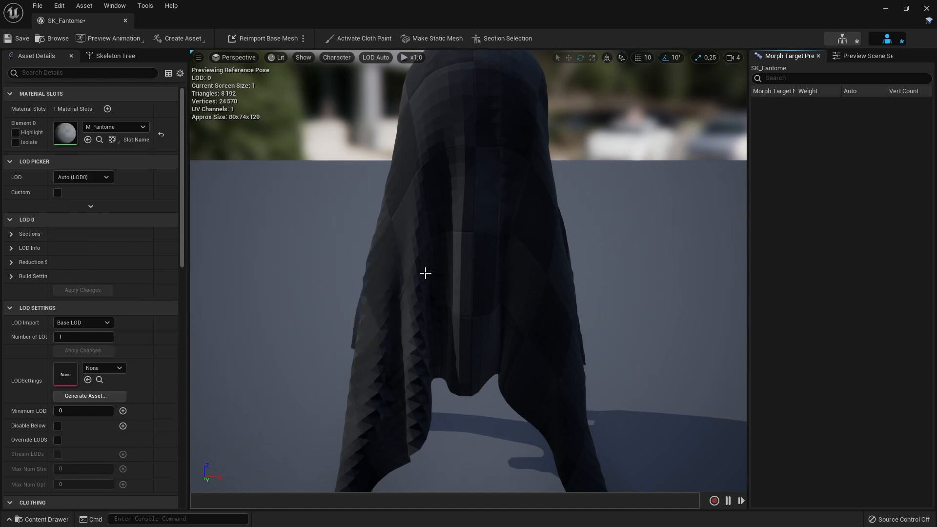
scroll(522, 266, up, 5)
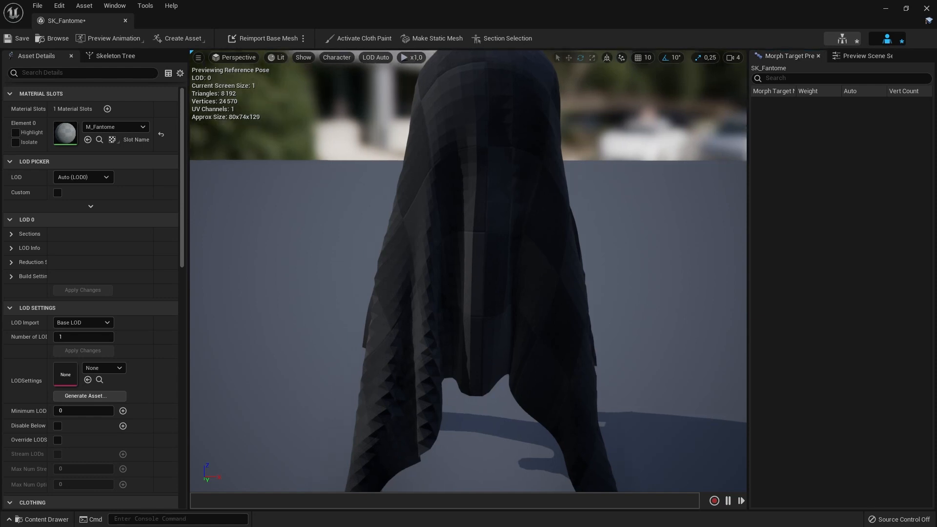
scroll(411, 239, down, 4)
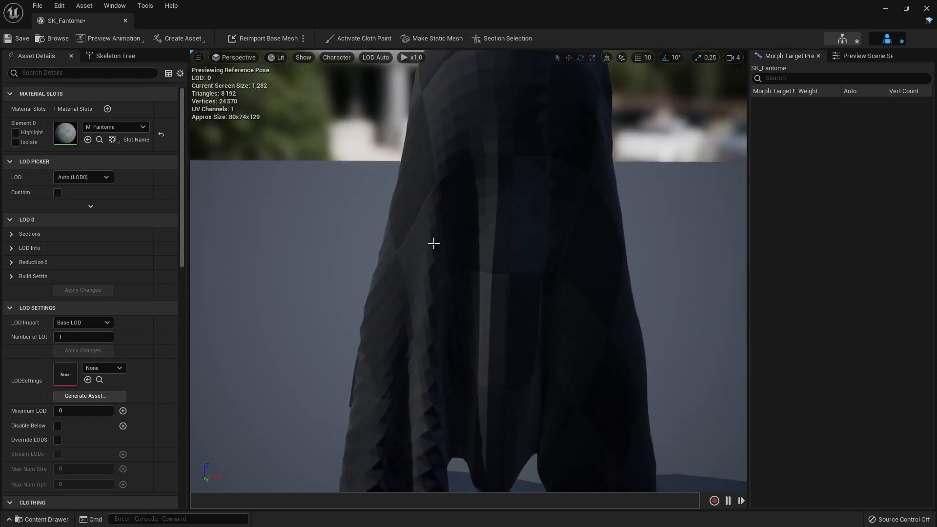
scroll(478, 251, down, 4)
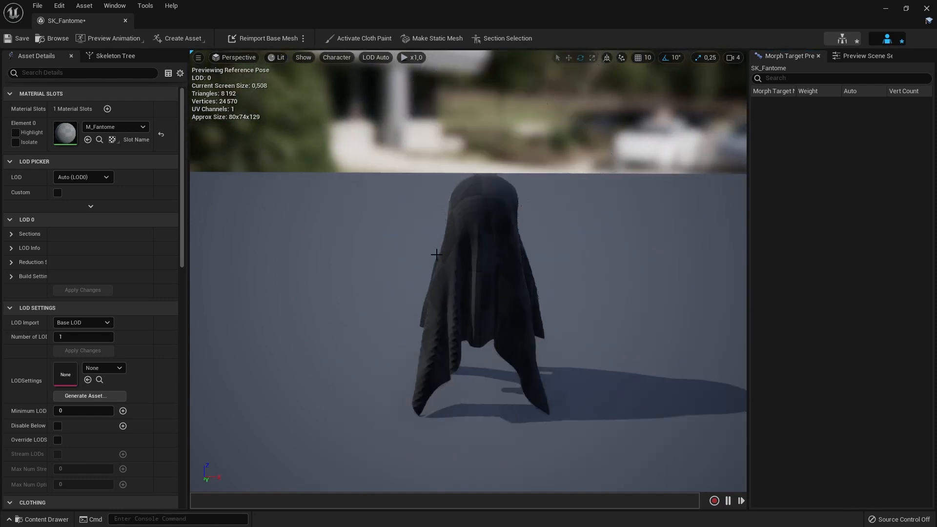
mouse_move(428, 233)
mouse_down()
mouse_move(468, 234)
mouse_move(439, 235)
mouse_up()
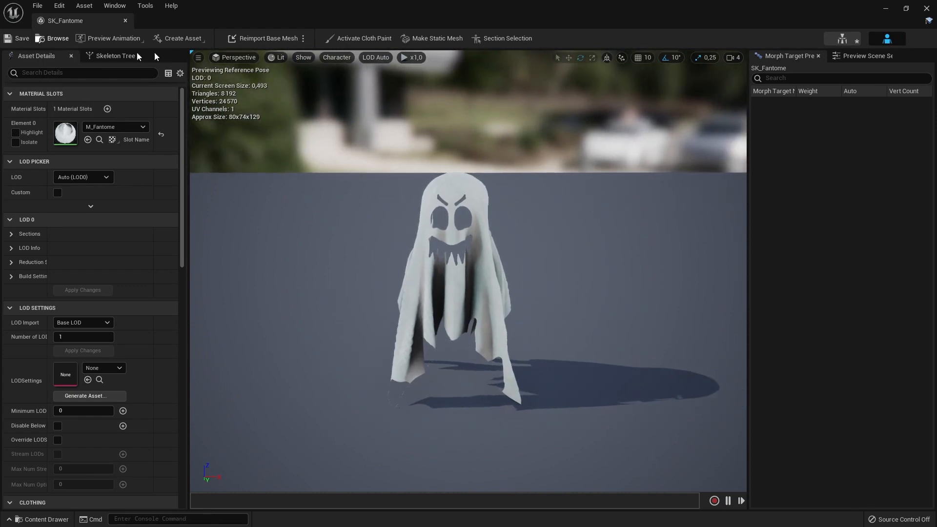
click(126, 21)
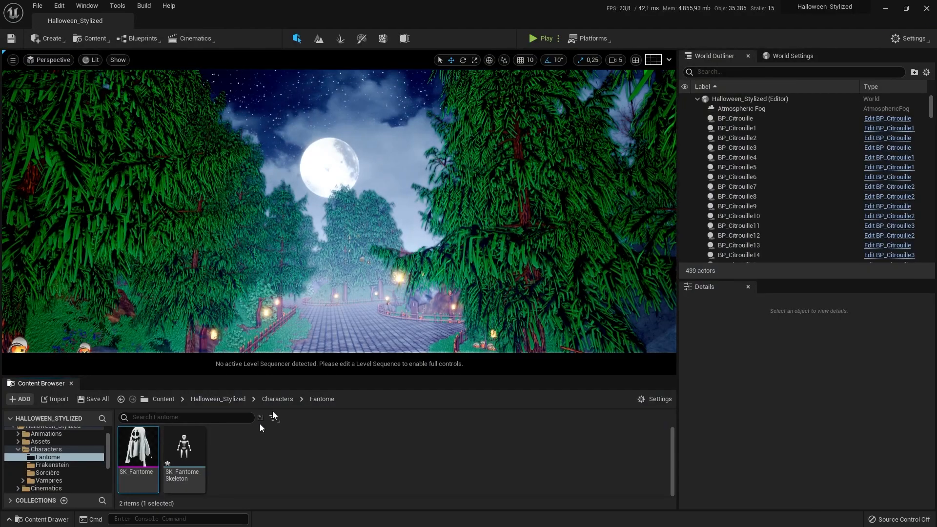
- Open M_Frankenstein from the Materials > Personnages folder and dock its editor beside the Halloween_Stylized level
click(53, 464)
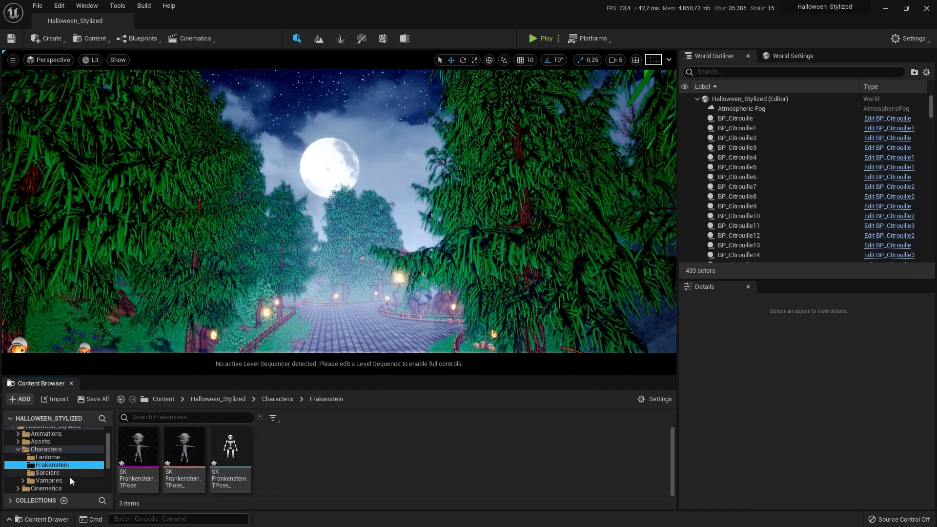
scroll(70, 476, down, 5)
click(51, 465)
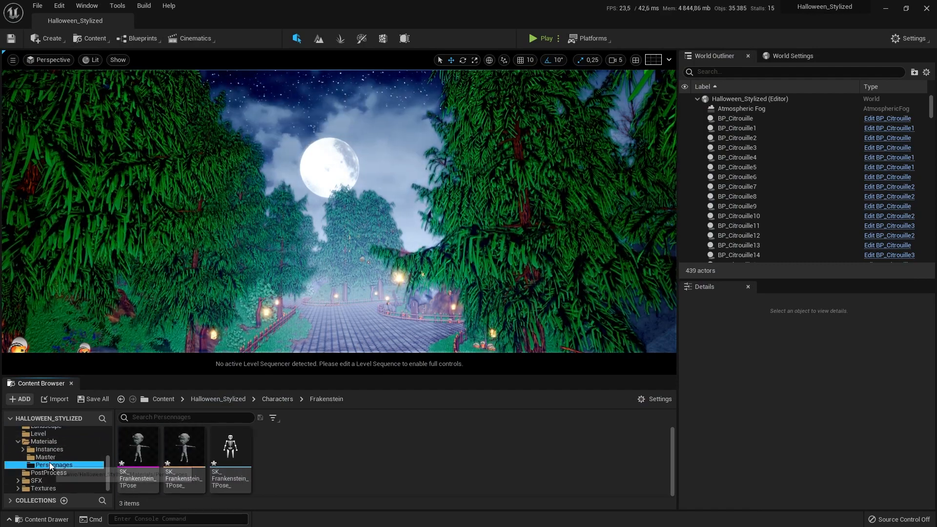
double_click(184, 447)
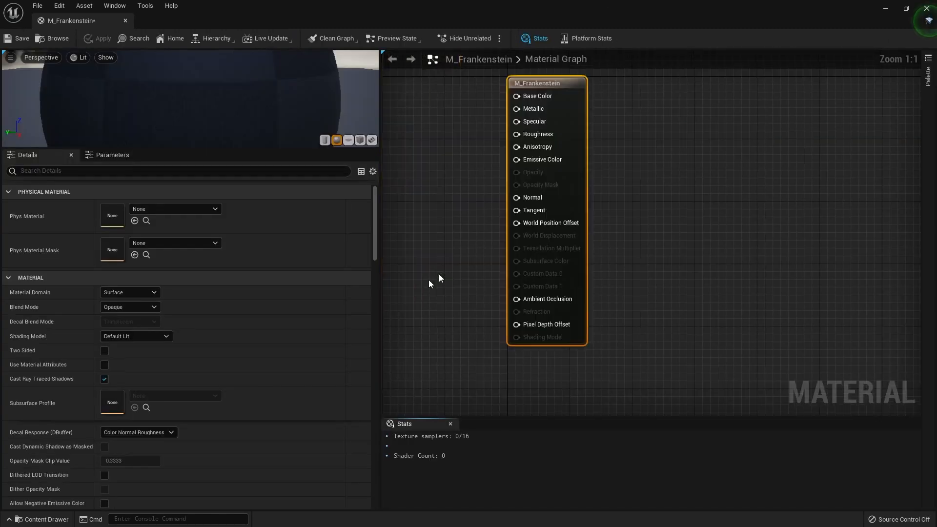
click(10, 520)
click(10, 520)
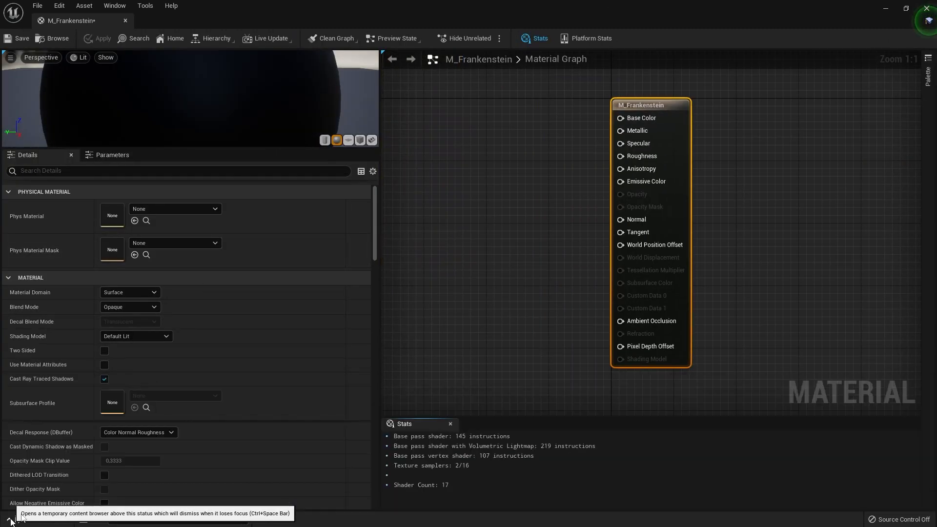
drag(58, 19, 169, 21)
- Copy the Texture Samples and constant from M_Fantome into M_Frankenstein and delete the pasted Alpha Texture Sample
click(89, 25)
double_click(142, 448)
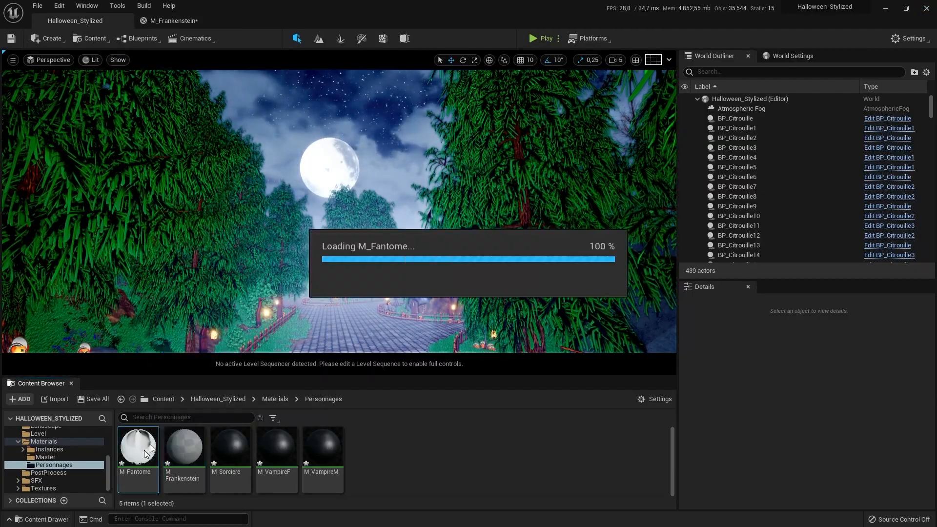
scroll(549, 234, down, 8)
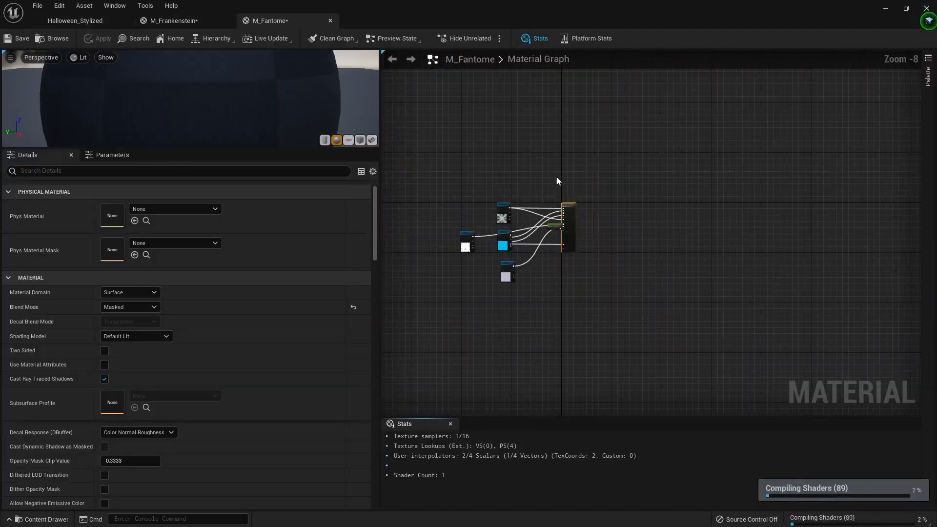
drag(555, 177, 446, 299)
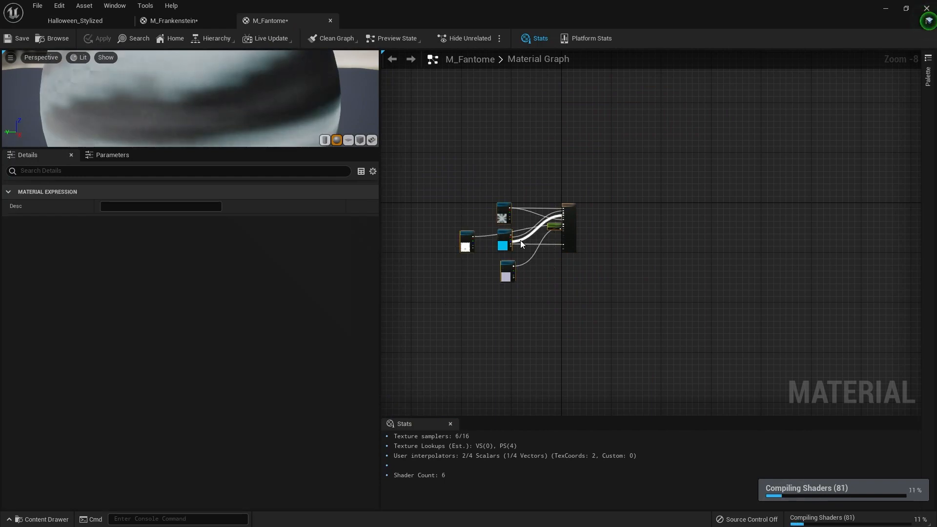
click(199, 22)
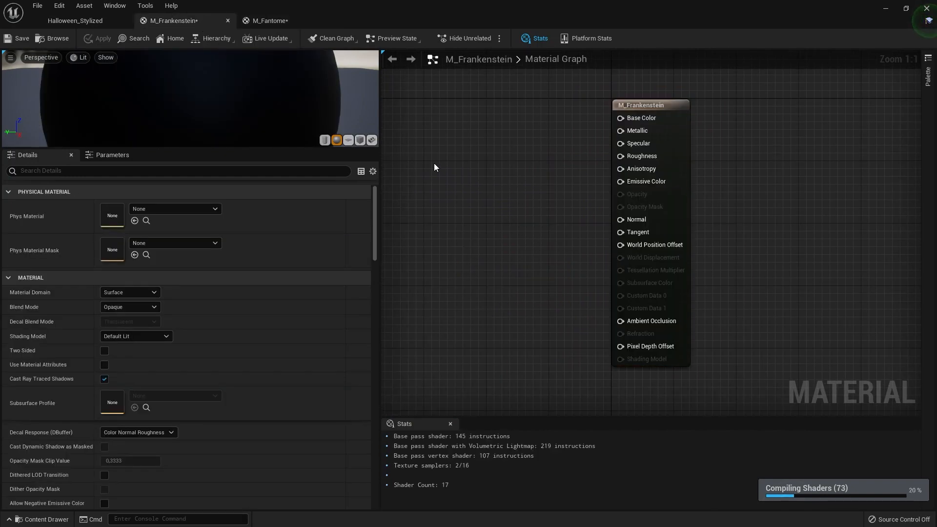
key(ctrl+v)
scroll(567, 191, down, 3)
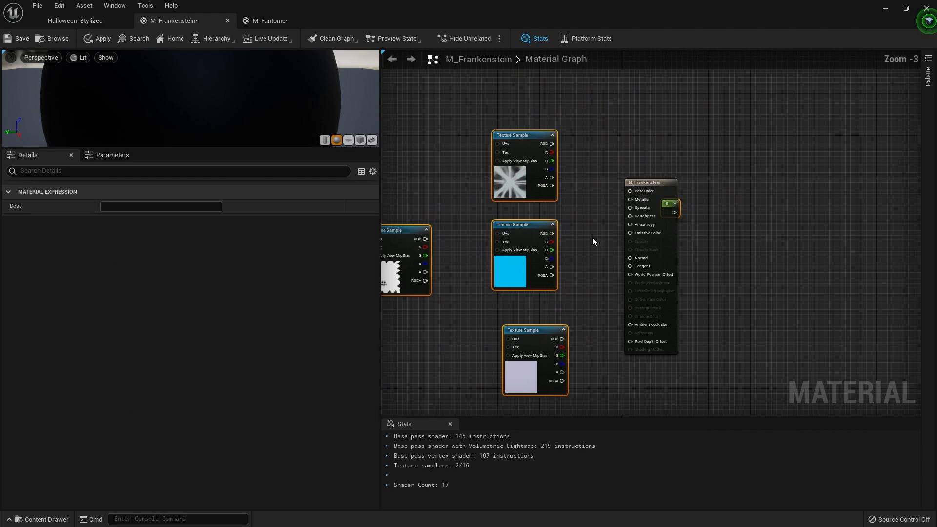
click(401, 237)
key(Delete)
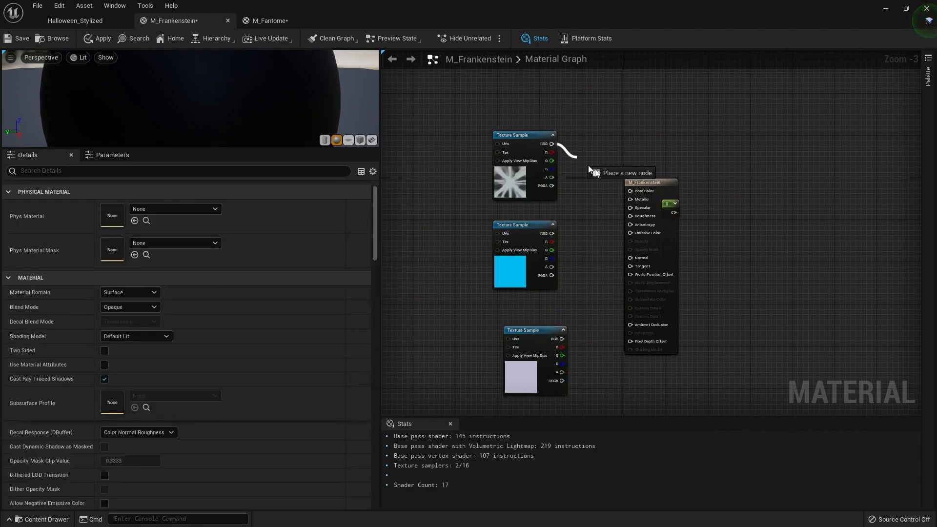
- Connect the color RGB to Base Color, the constant to Specular, MSRAO's R and B to Metallic and Roughness, and the normal RGB to Normal
drag(624, 190, 709, 172)
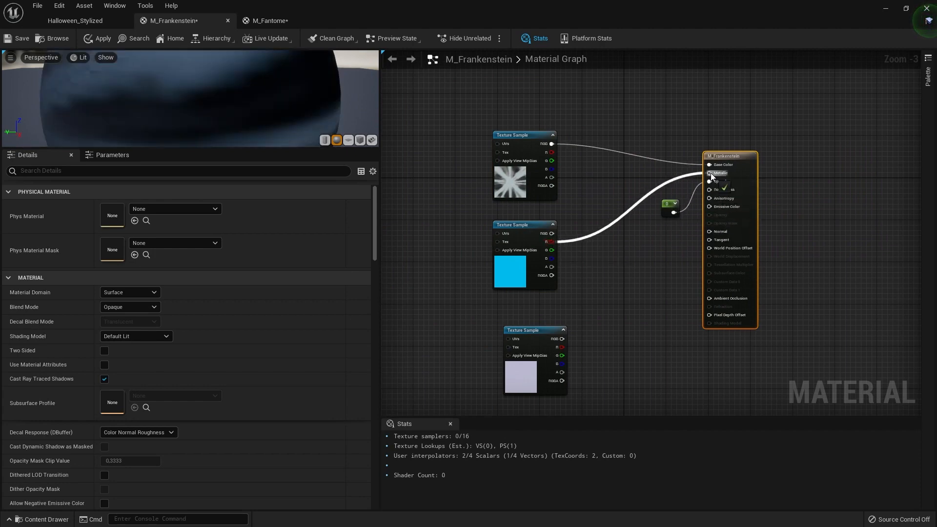
drag(551, 258, 710, 190)
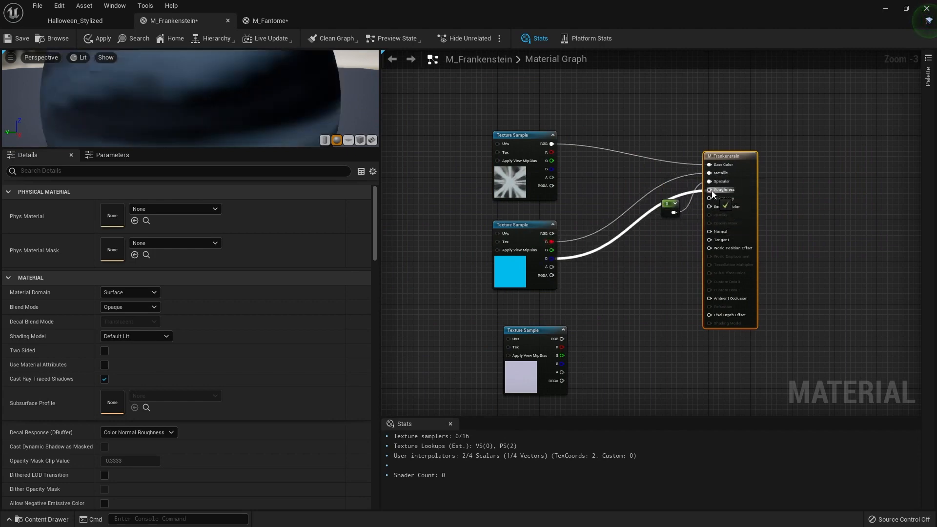
drag(562, 339, 710, 232)
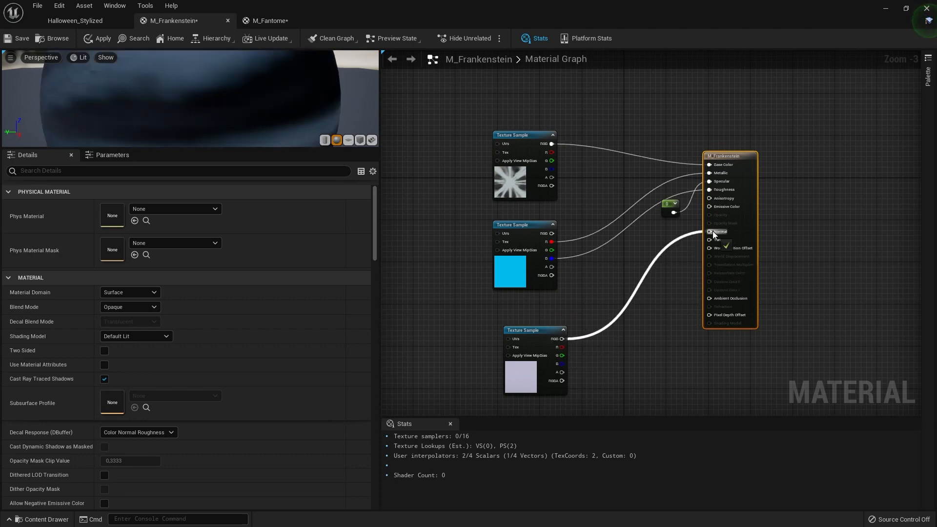
- Assign T_M_Frankenstein_Color from Textures > Characters > Frankenstein to the Texture Sample feeding Base Color
click(531, 142)
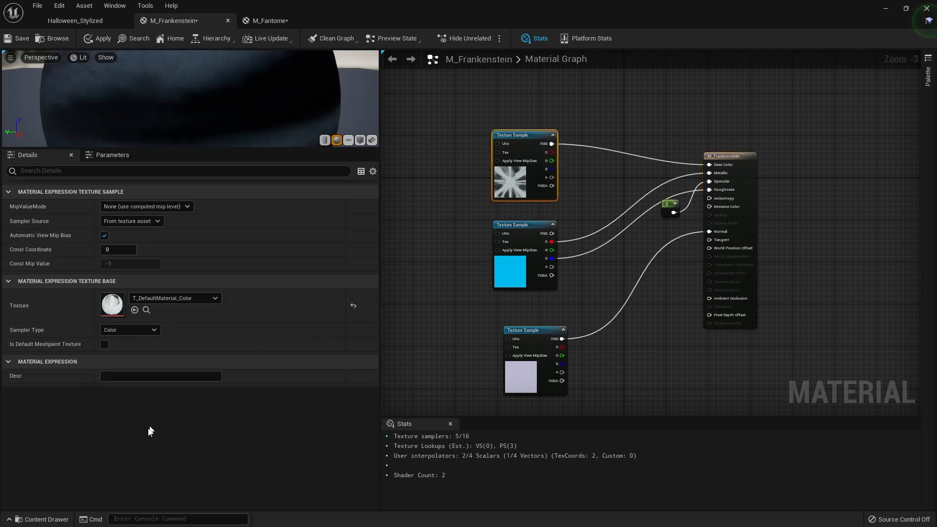
click(37, 519)
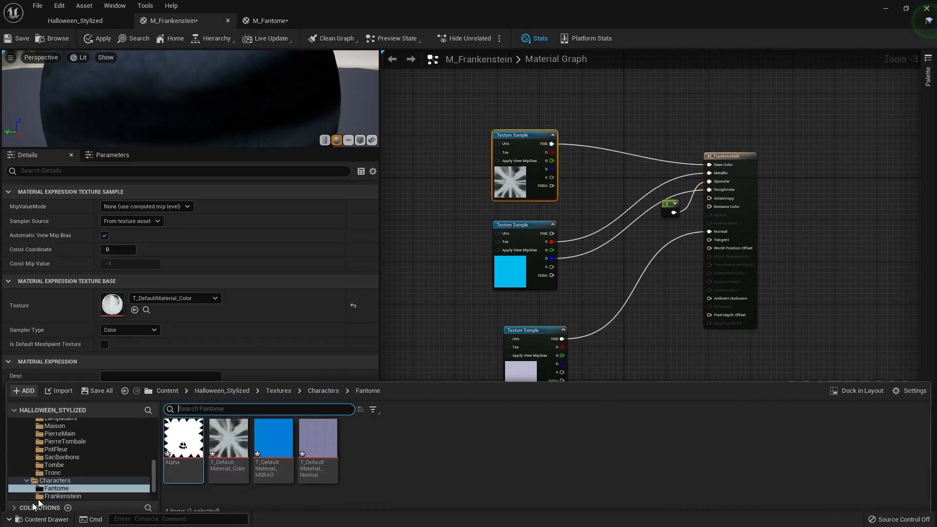
click(322, 385)
double_click(239, 432)
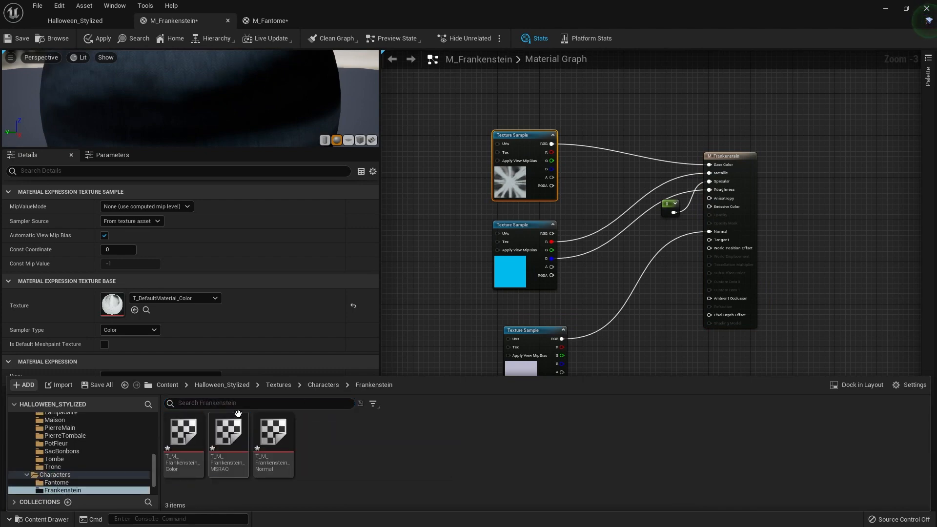
drag(193, 459, 164, 306)
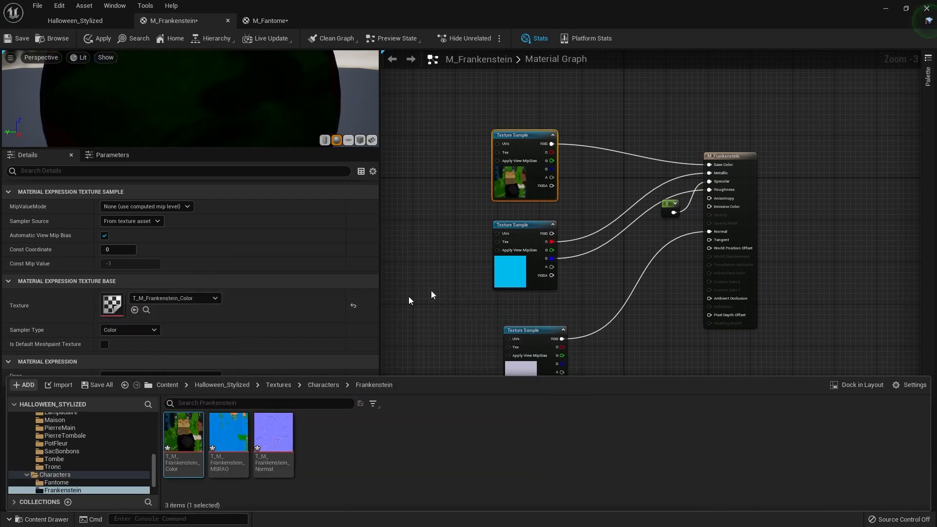
- Assign T_M_Frankenstein_MSRAO to the middle Texture Sample and T_M_Frankenstein_Normal to the Normal one, then save the material
click(514, 265)
click(12, 520)
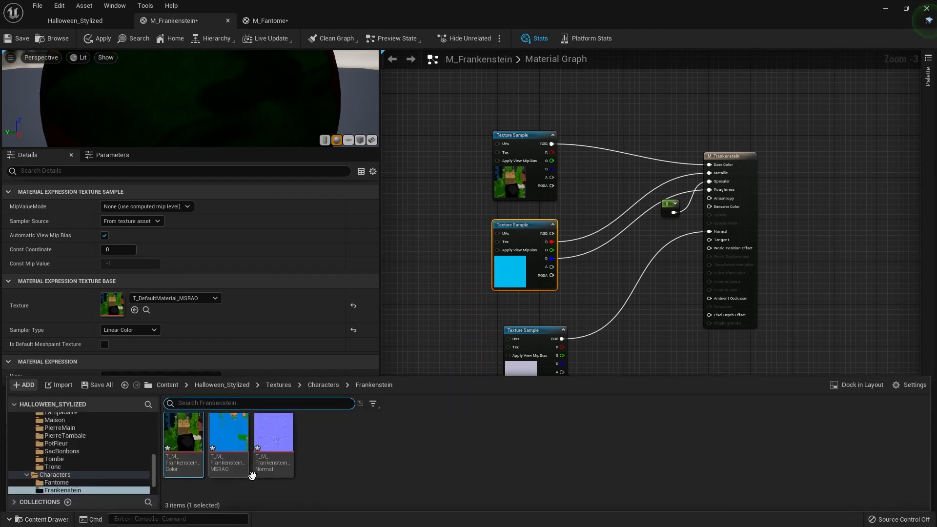
drag(228, 432, 130, 310)
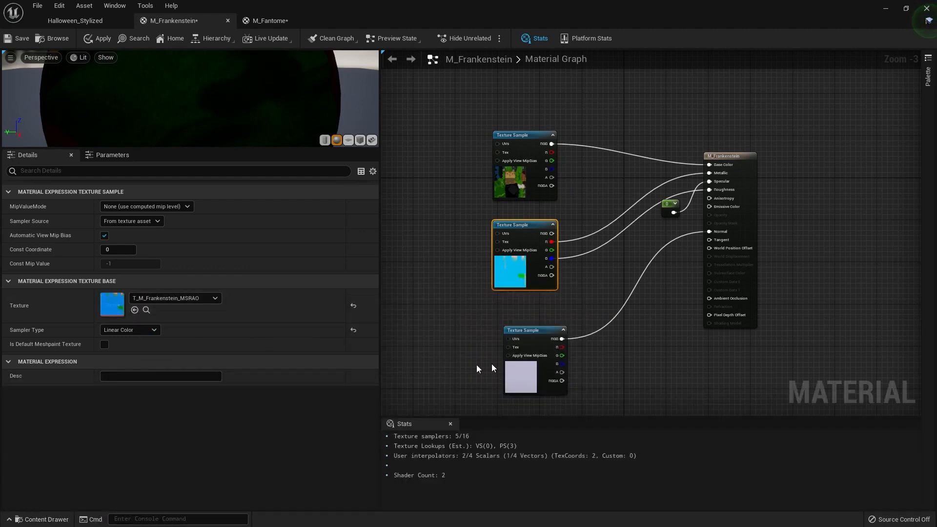
click(535, 378)
click(39, 519)
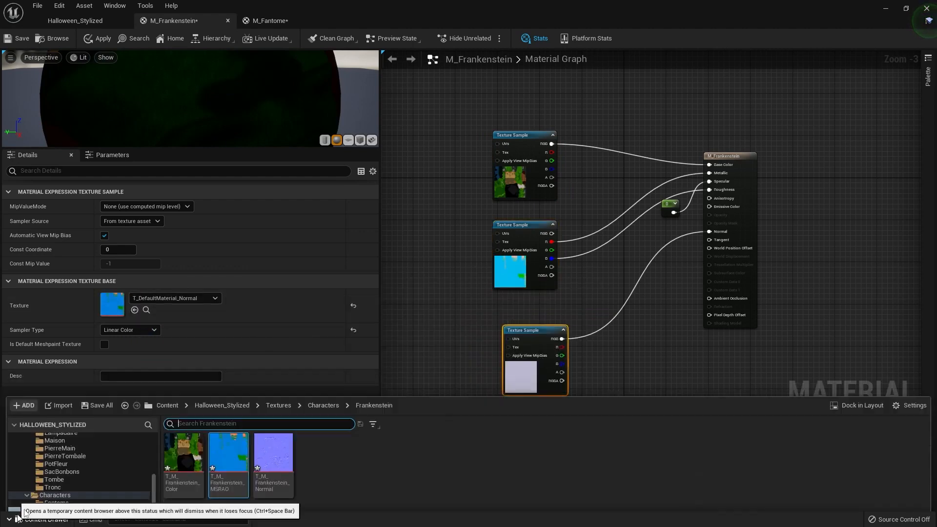
drag(273, 435, 122, 310)
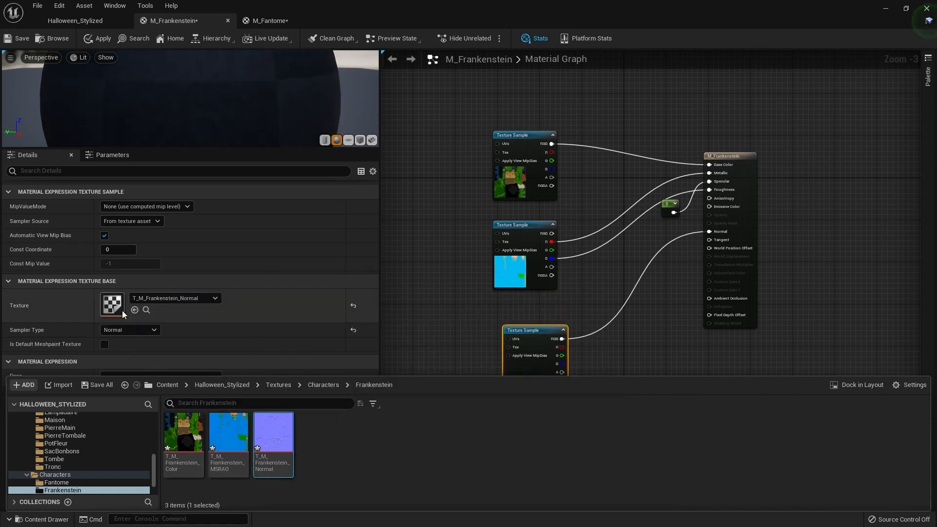
click(17, 38)
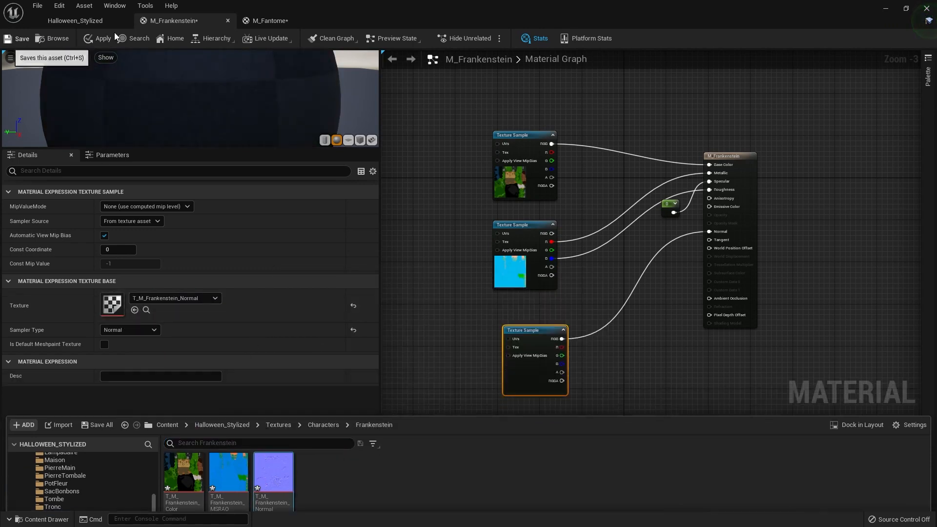
- Assign M_Frankenstein to Element 0 of SK_Frankenstein_TPose in the Characters > Frakenstein folder, then save the mesh
click(89, 22)
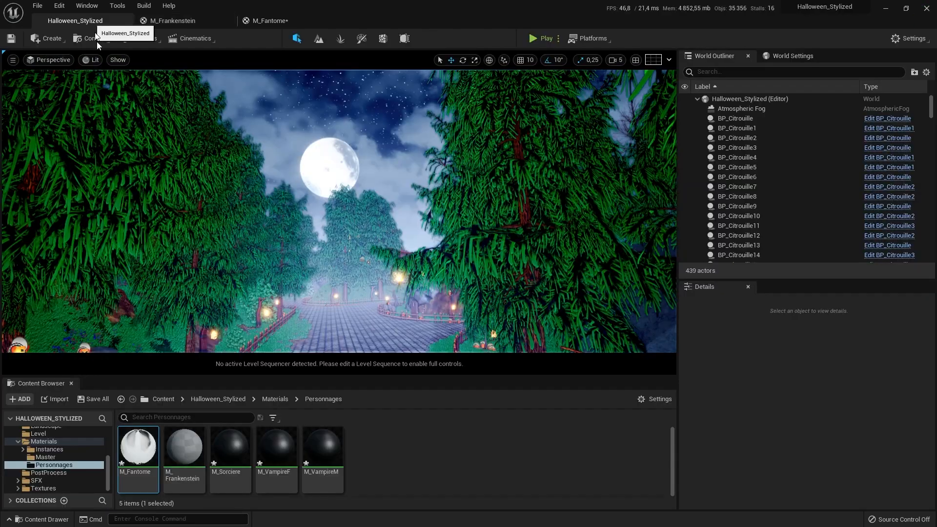
scroll(43, 454, up, 3)
click(49, 465)
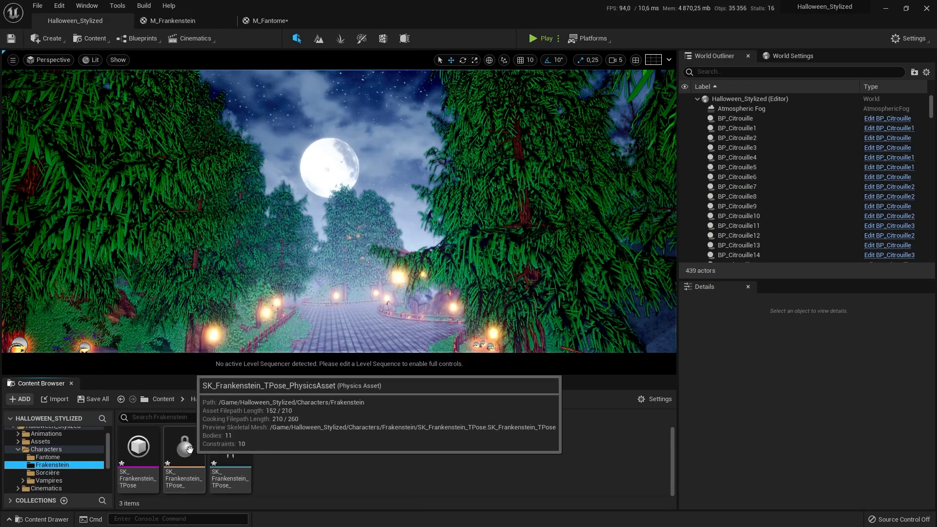
click(137, 444)
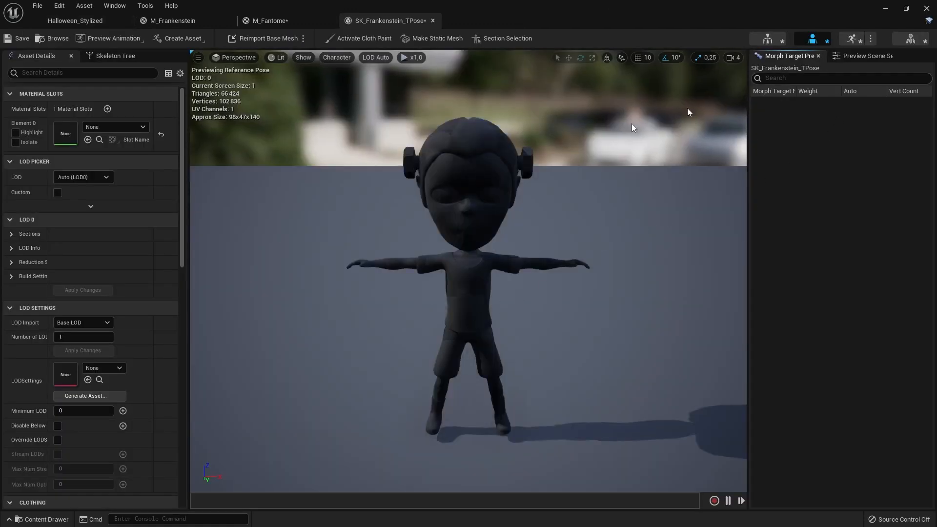
click(136, 127)
text(FR)
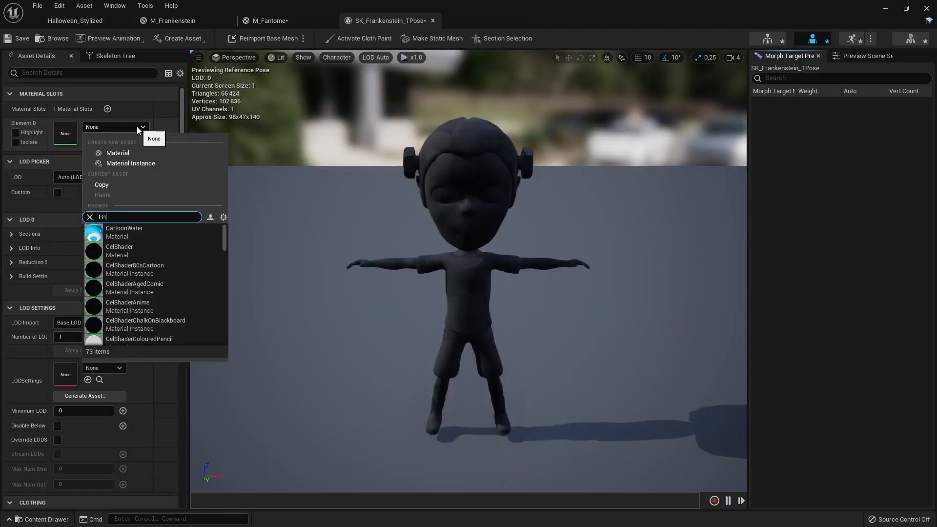
text(ANKEN)
click(144, 233)
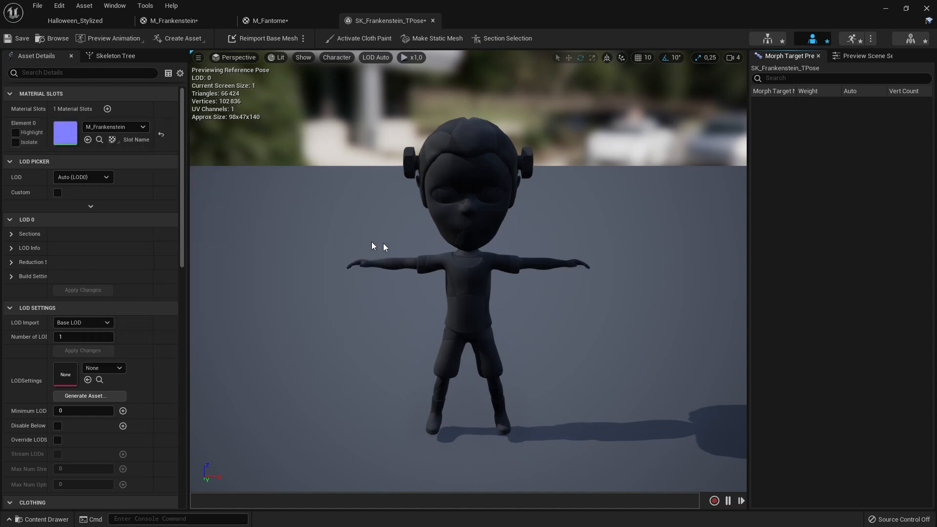
drag(385, 247, 511, 249)
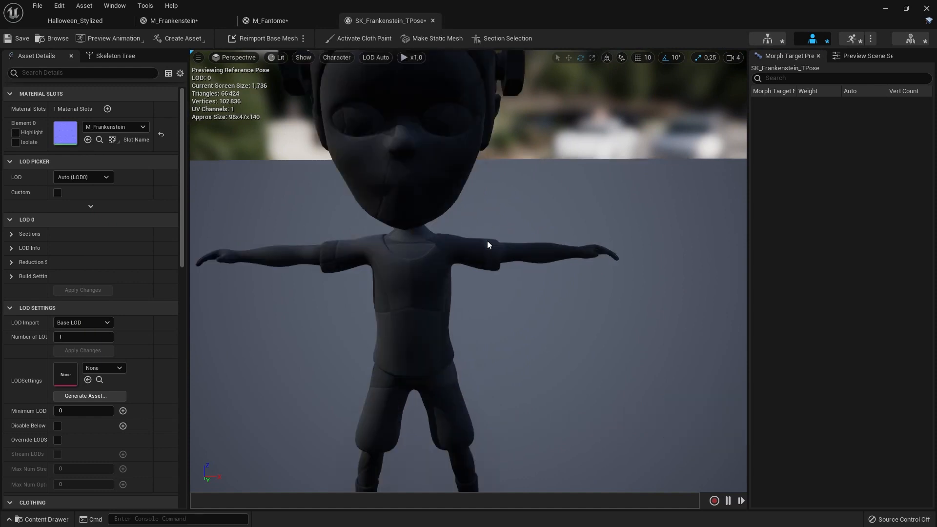
click(12, 44)
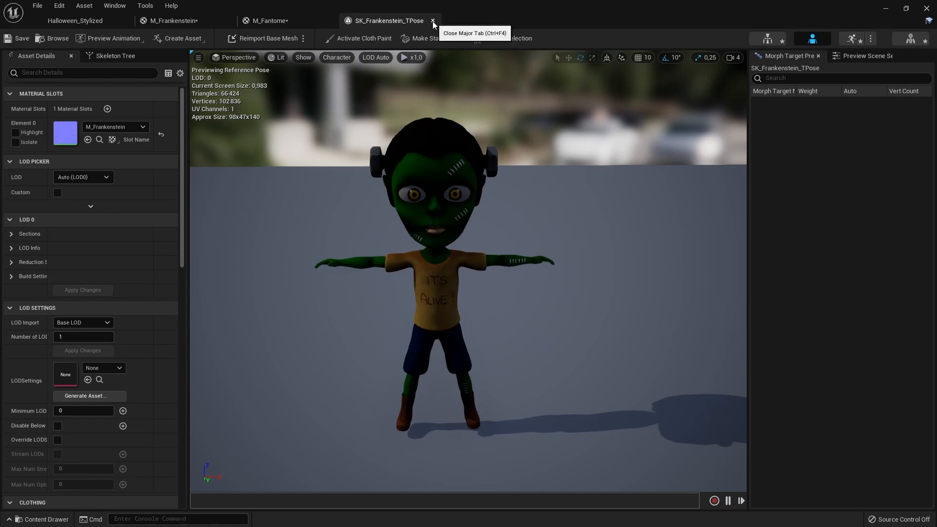
- Close the Frankenstein mesh and M_Fantome editors, then save and close M_Frankenstein
click(432, 21)
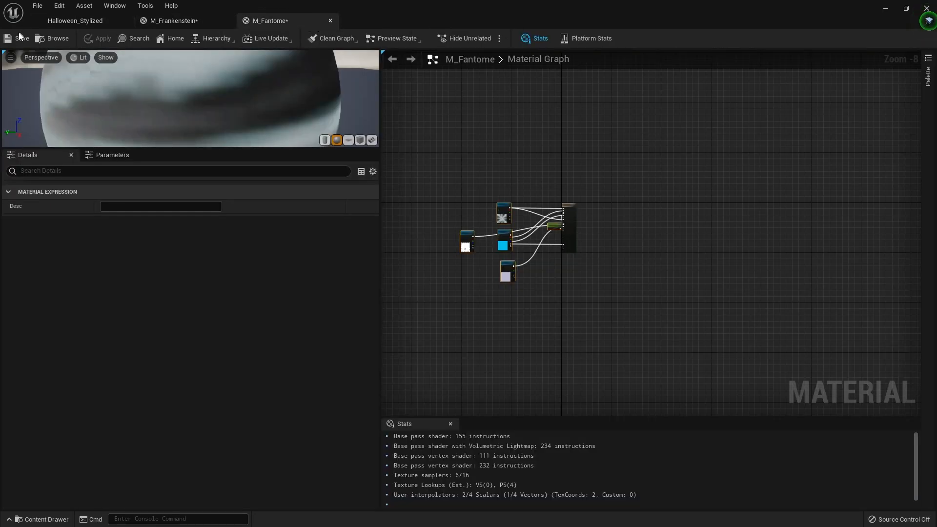
click(331, 20)
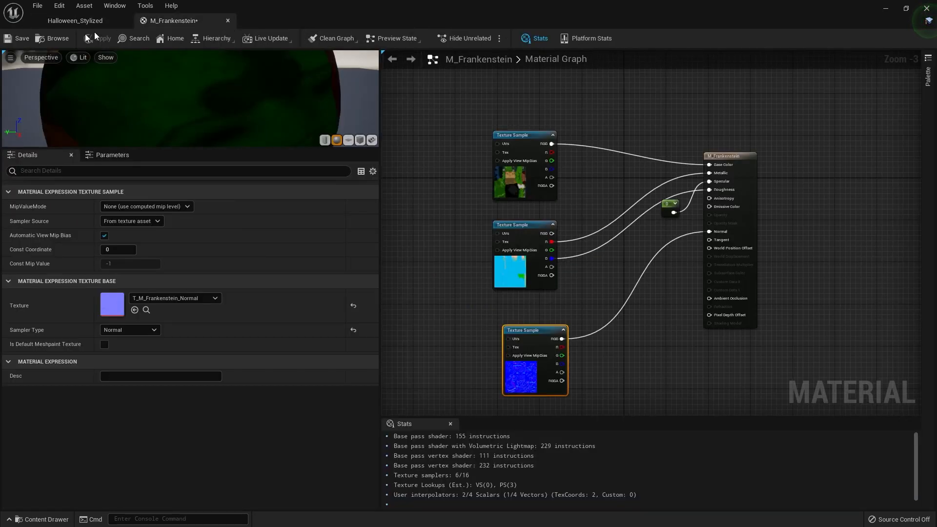
click(17, 39)
click(227, 20)
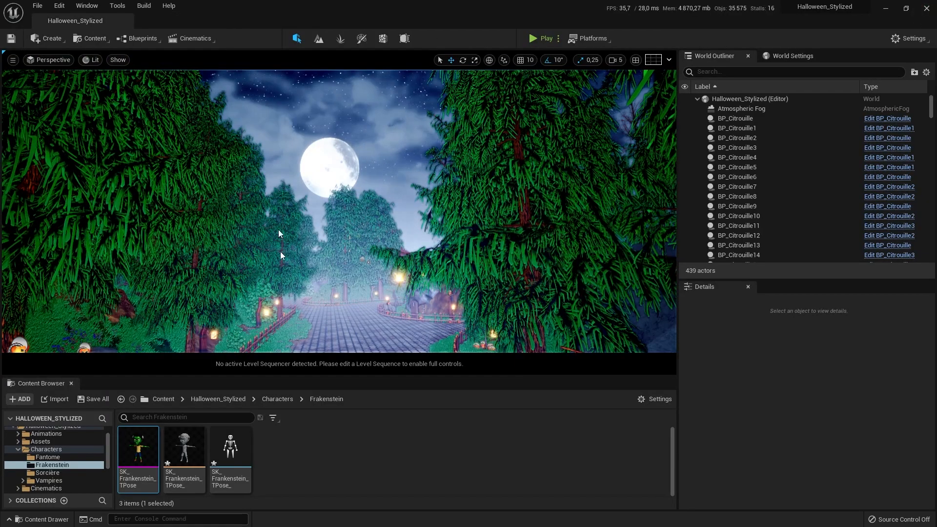
- Open M_Sorciere from Materials > Personnages and paste the copied Texture Samples and constant into its graph
scroll(25, 464, down, 3)
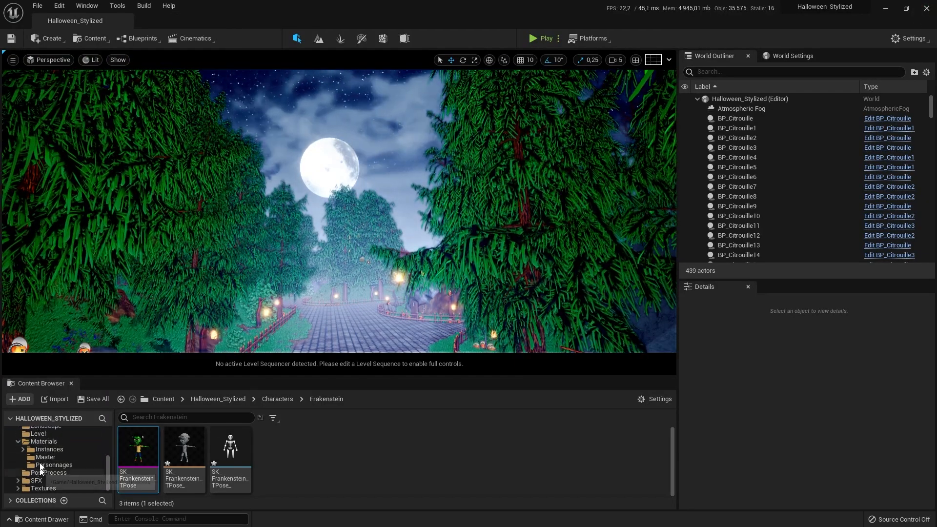
click(45, 457)
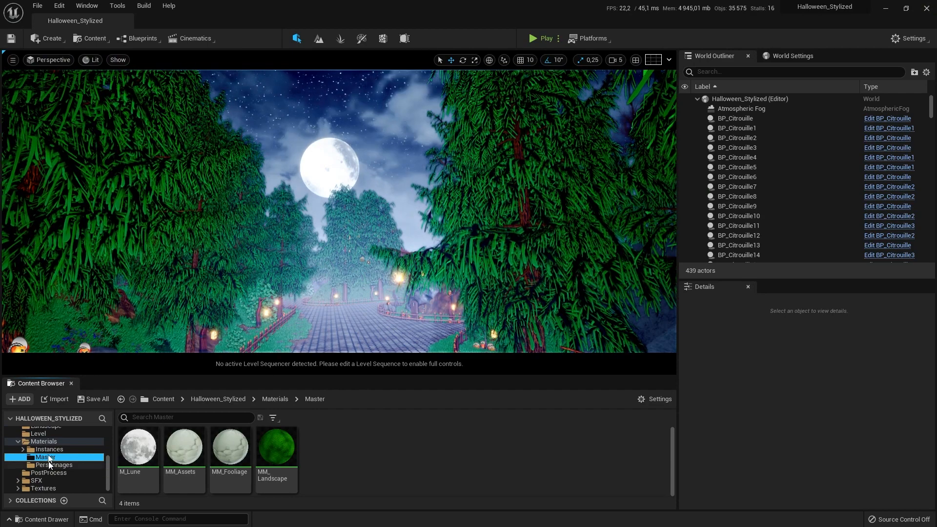
click(51, 464)
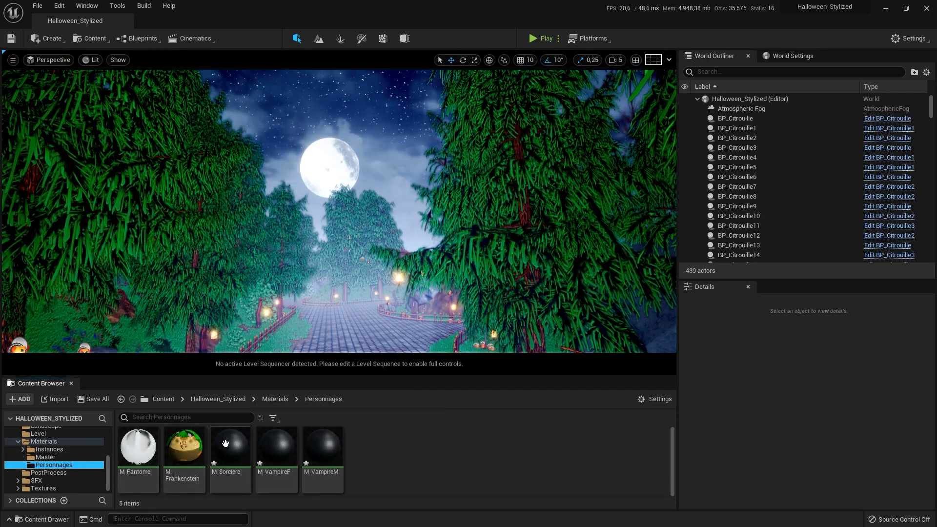
double_click(229, 447)
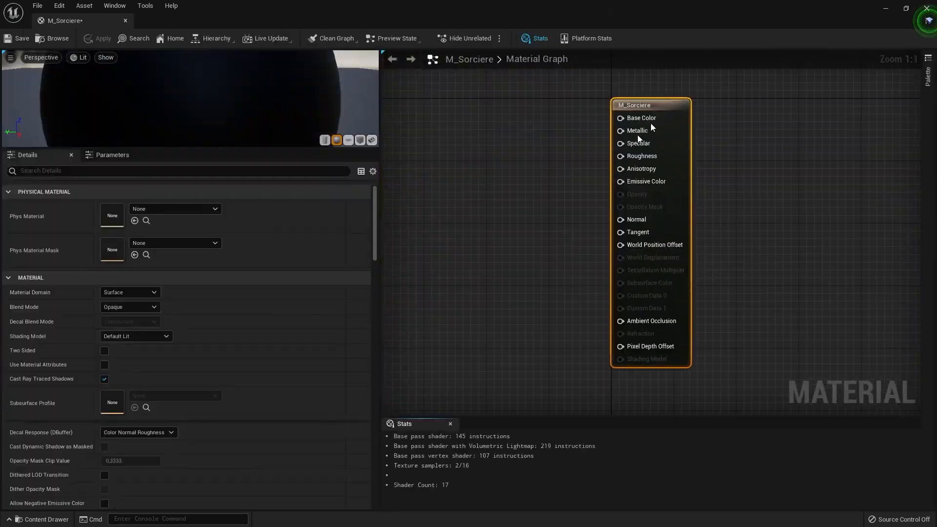
key(ctrl+v)
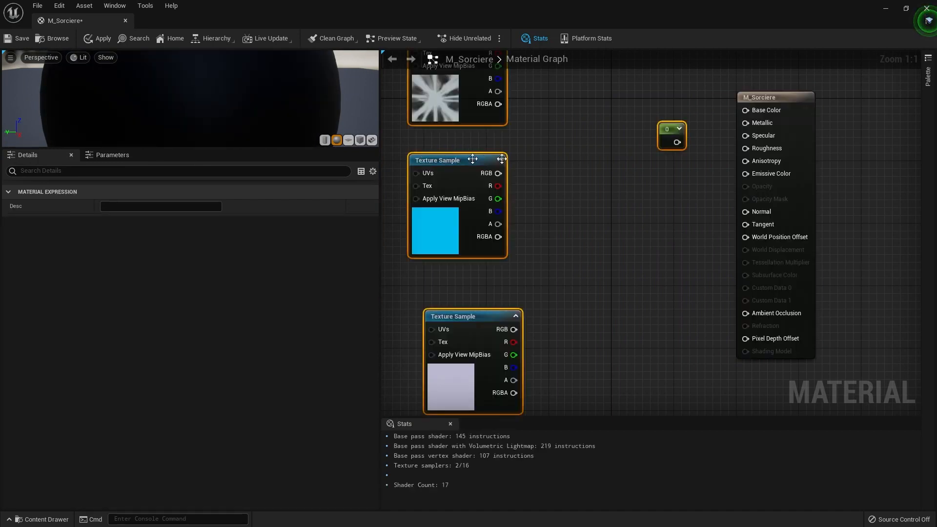
- Connect the constant to Specular, the color RGB to Base Color, and the MSRAO sample's R and B to Metallic and Roughness
drag(676, 142, 756, 135)
right_drag(563, 124, 575, 183)
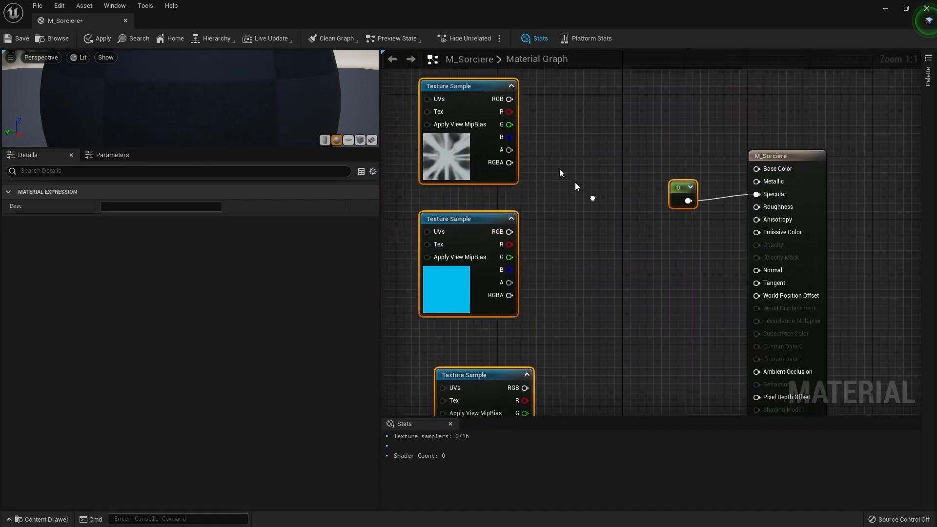
drag(509, 99, 755, 169)
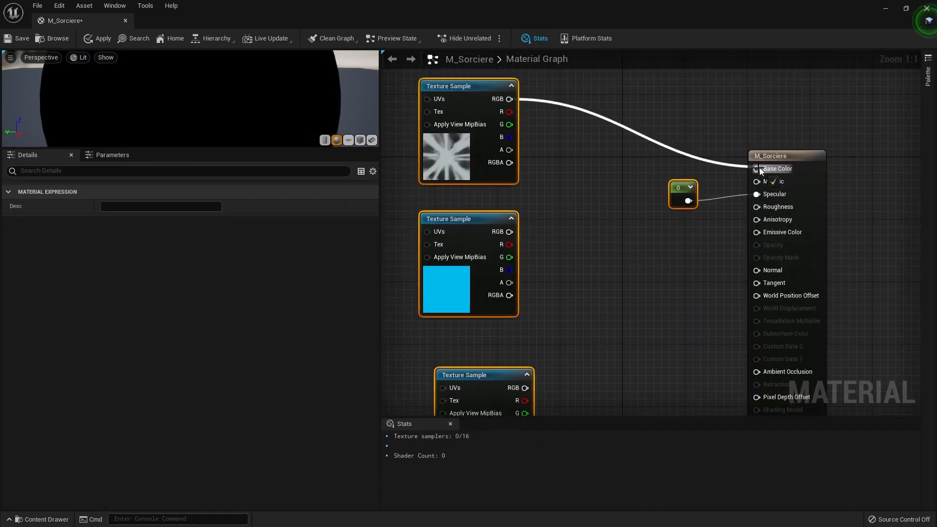
drag(509, 244, 756, 181)
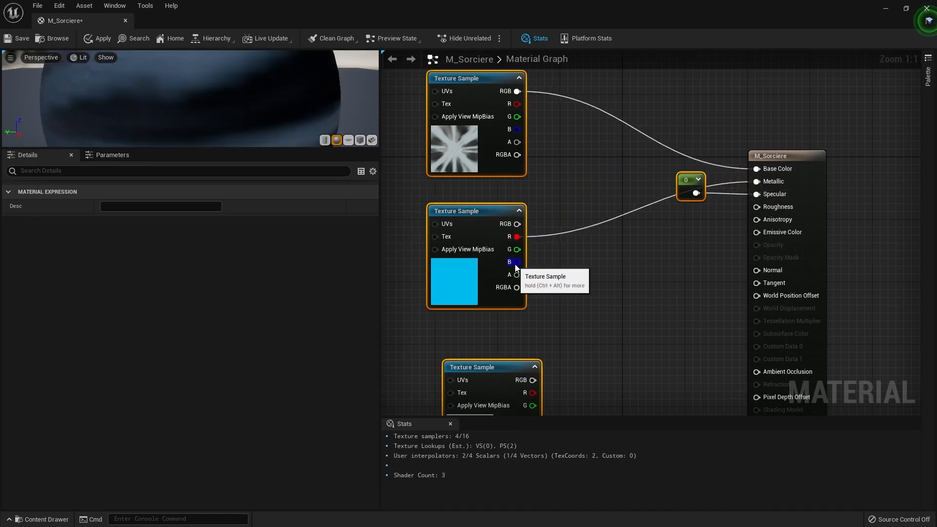
drag(517, 262, 756, 207)
- Delete the pasted Alpha Texture Sample and connect the normal sample's RGB to Normal
scroll(663, 253, down, 2)
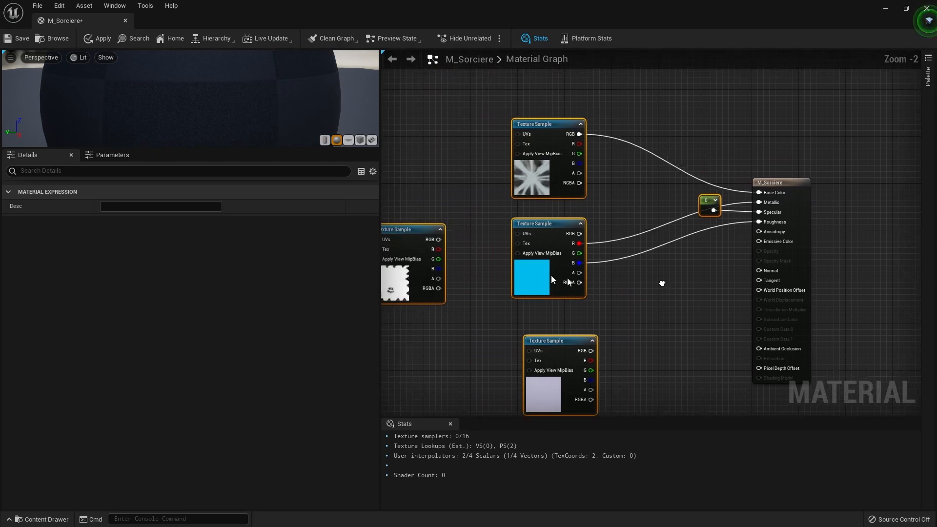
click(401, 236)
key(Delete)
right_drag(597, 341, 577, 307)
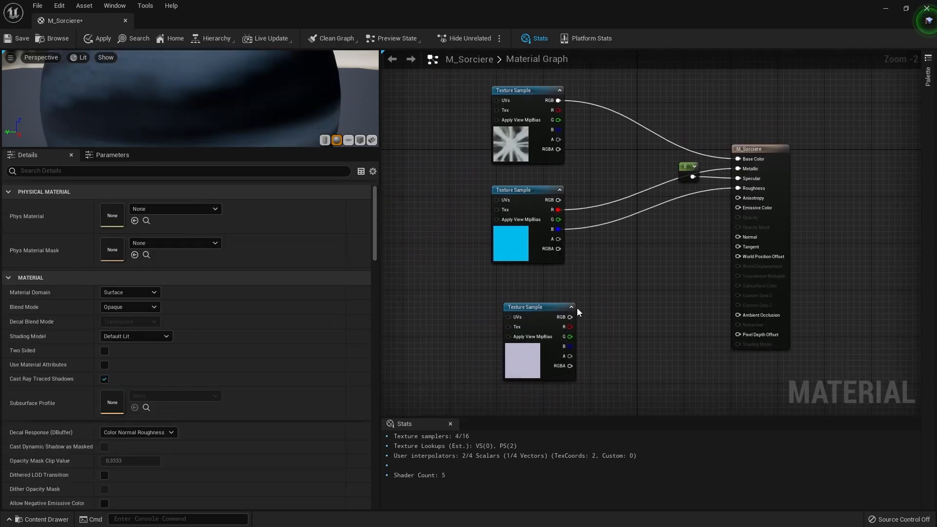
drag(571, 316, 740, 238)
- Assign T_M_Sorcière_Color from Textures > Characters > Sorcière to the Texture Sample feeding Base Color
click(525, 147)
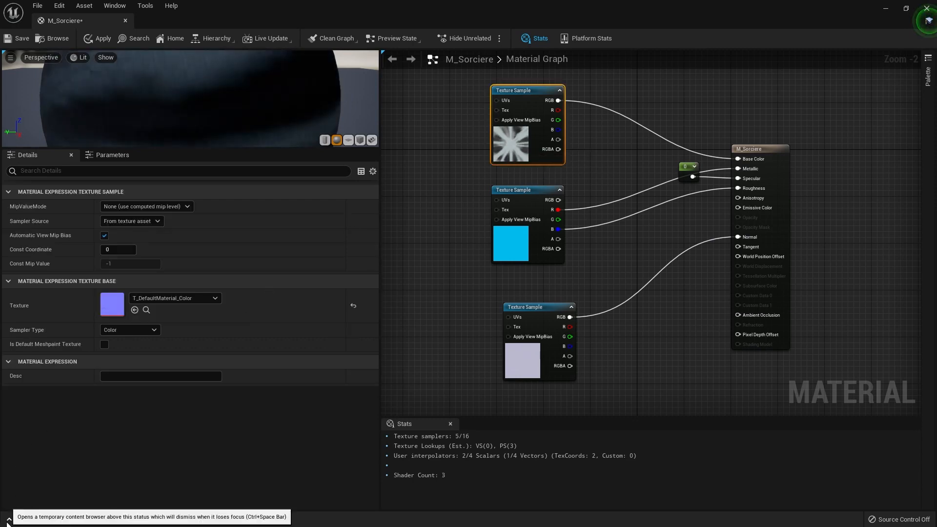
click(8, 521)
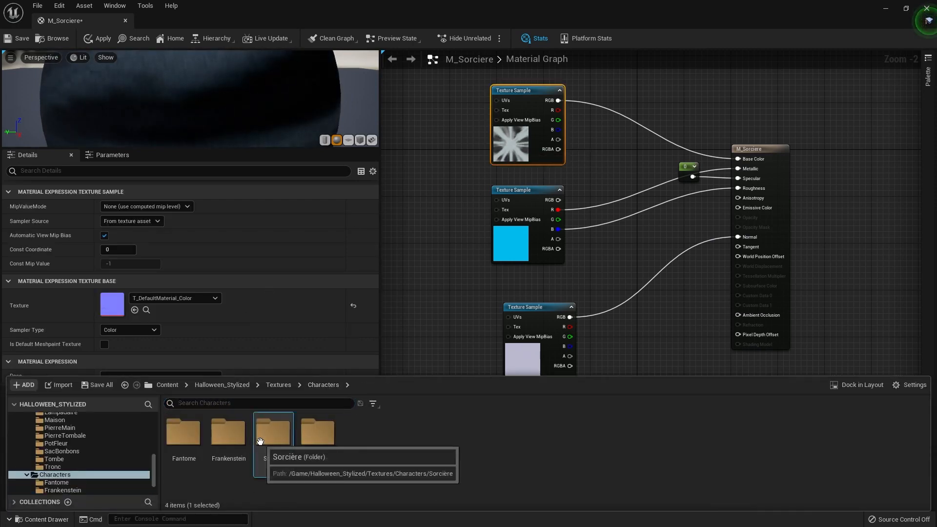
double_click(273, 431)
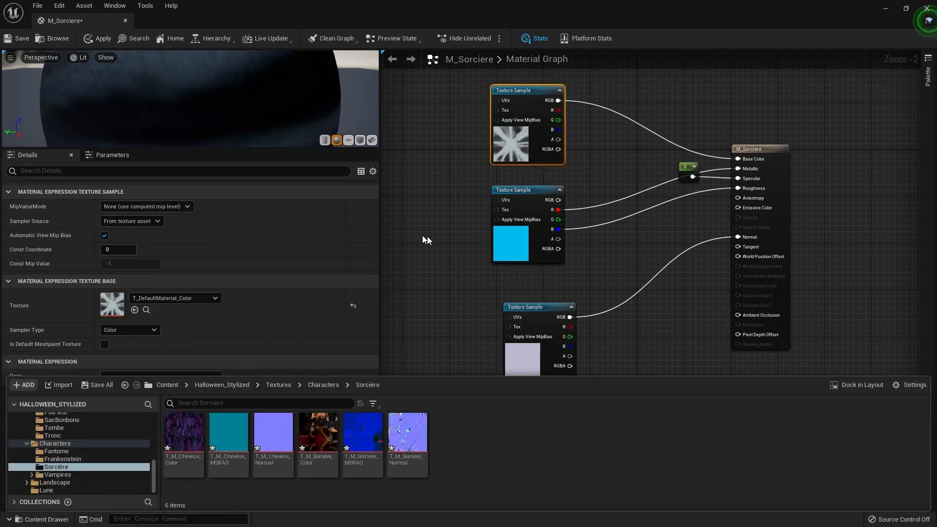
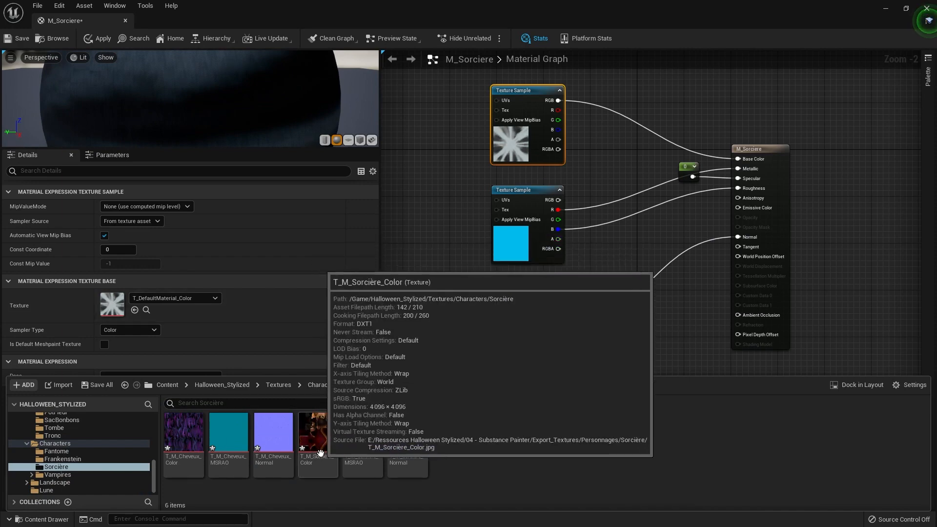
drag(318, 433, 128, 302)
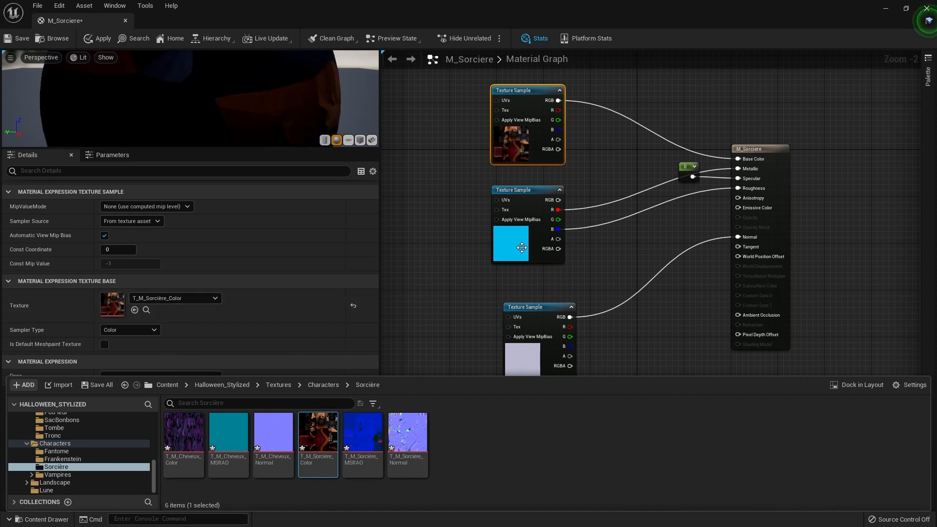
- Assign T_M_Sorcière_MSRAO to the Texture Sample feeding Metallic and Roughness
click(522, 215)
click(11, 520)
drag(363, 433, 117, 307)
- Assign T_M_Sorcière_Normal to the Texture Sample feeding Normal, then save and close M_Sorciere
click(512, 359)
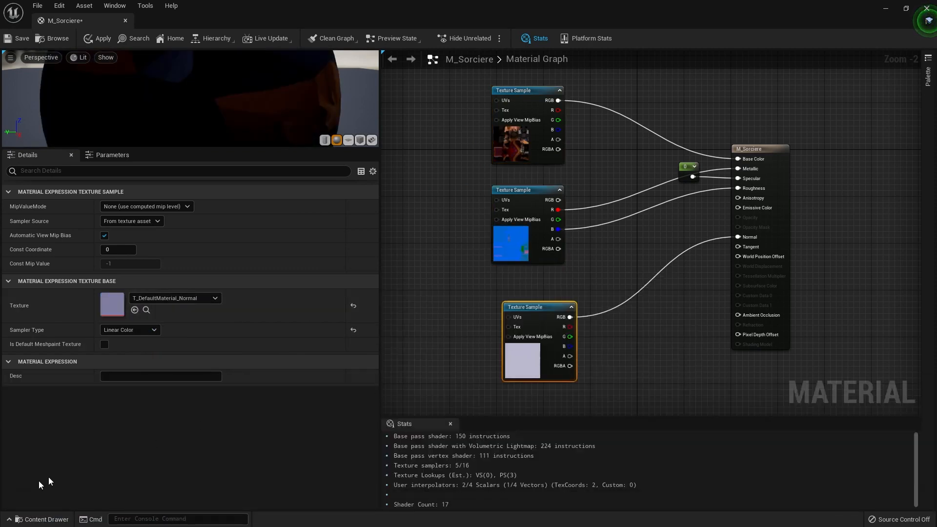
click(9, 519)
drag(401, 463, 121, 302)
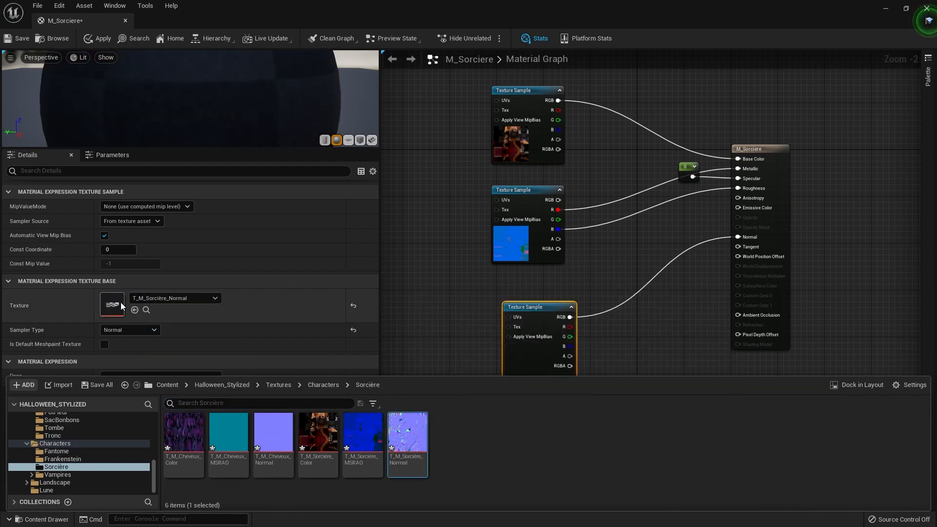
click(18, 38)
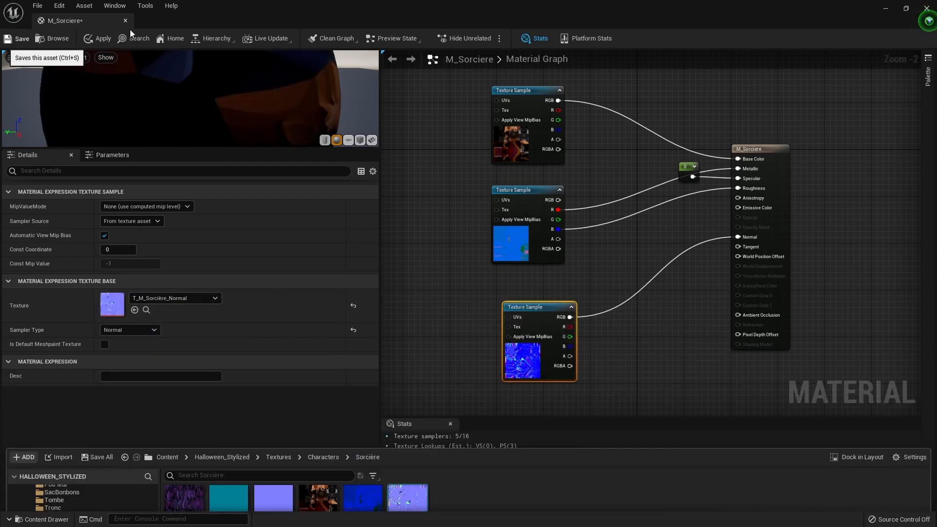
click(125, 21)
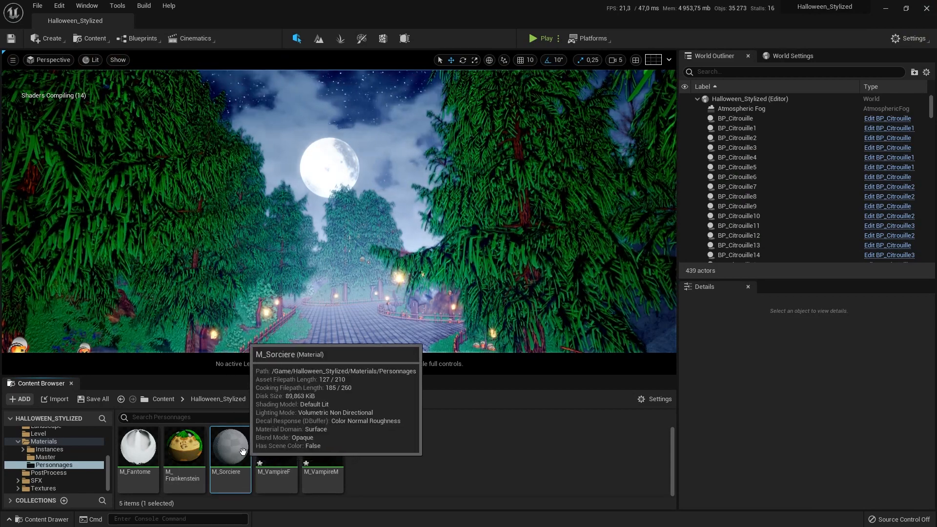
- Duplicate the M_Sorciere material in the Personnages folder and name the copy M_CheveuxSorciere
key(ctrl+d)
text(M_Sorcie)
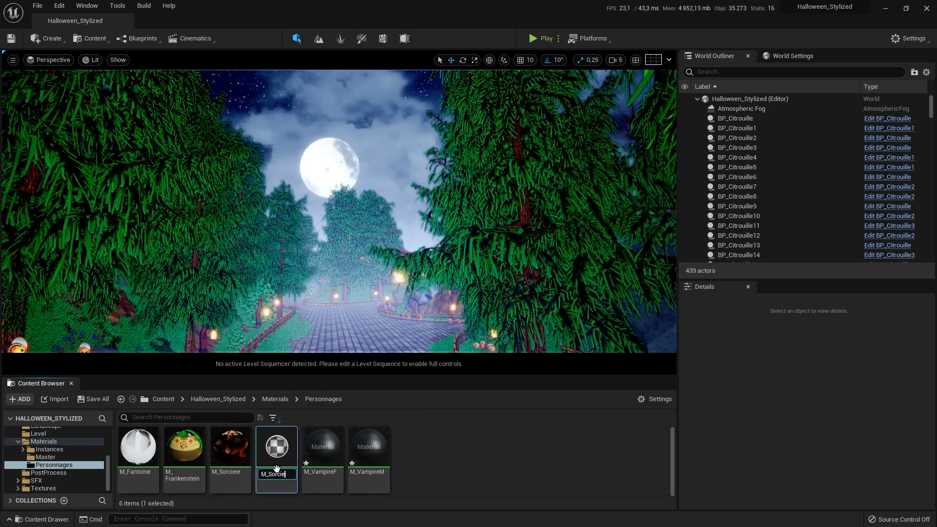
key(BackSpace)
key(BackSpace)
key(BackSpace)
text(cHEVE)
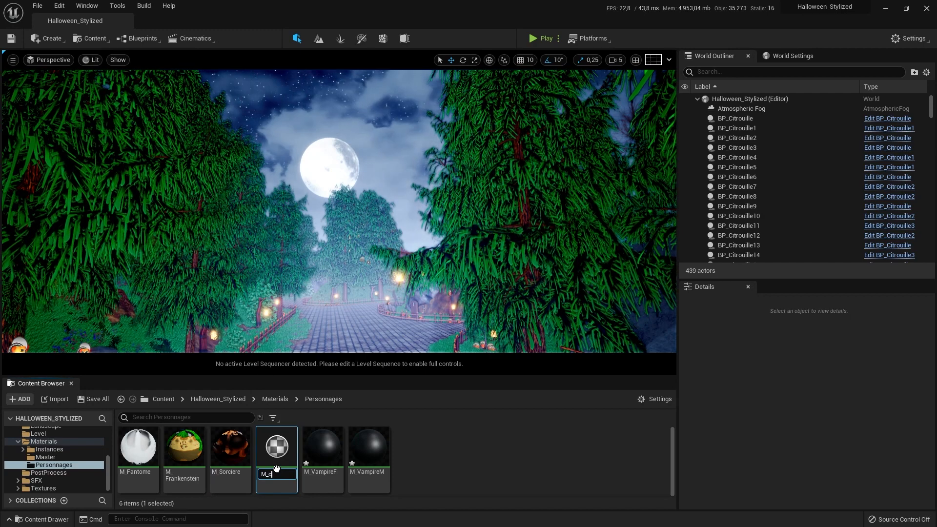
key(BackSpace)
key(BackSpace)
key(BackSpace)
key(BackSpace)
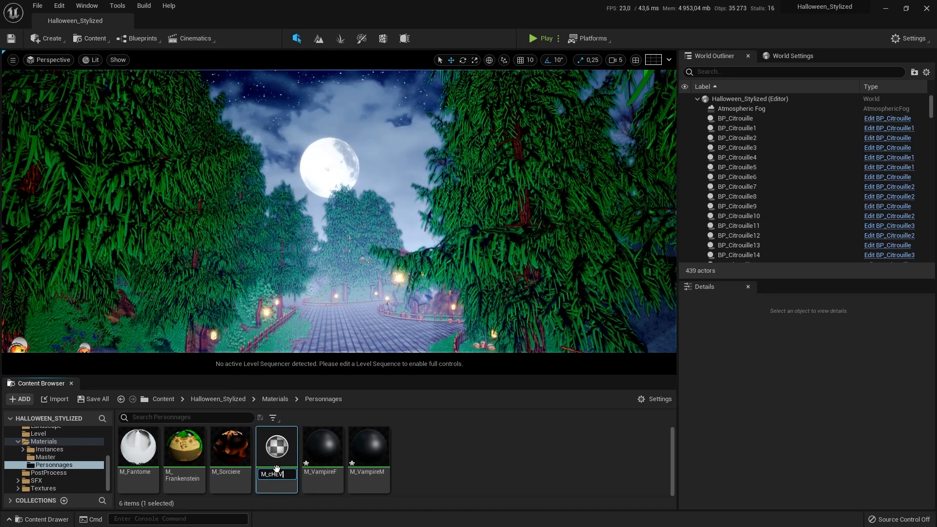
key(BackSpace)
text(Ch)
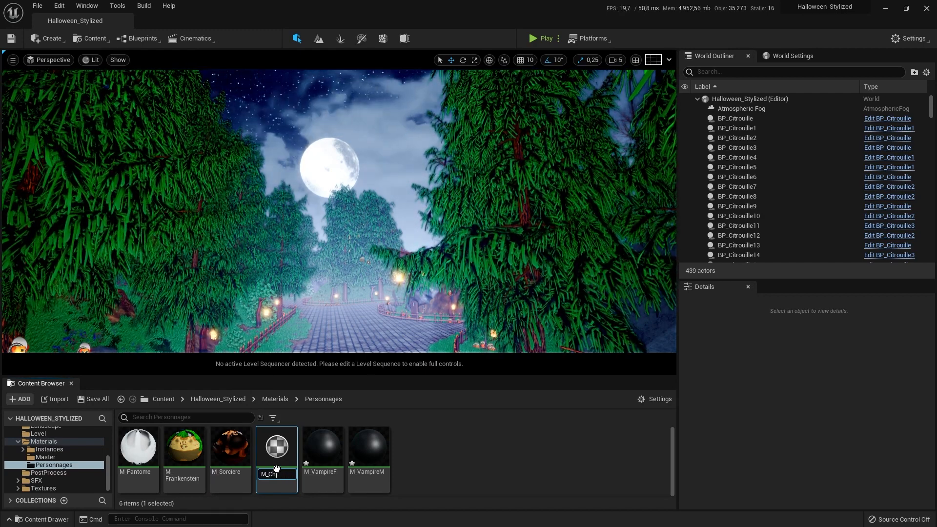
text(eveuxS)
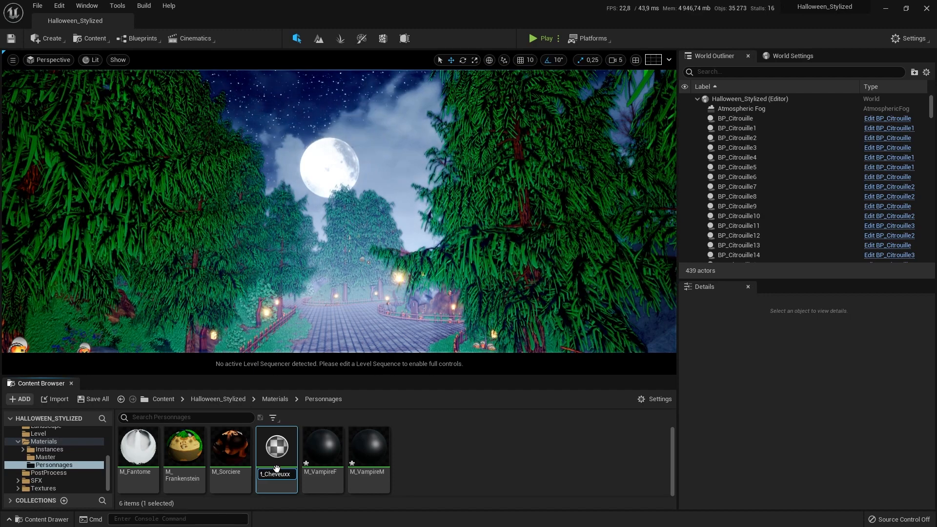
text(orciere)
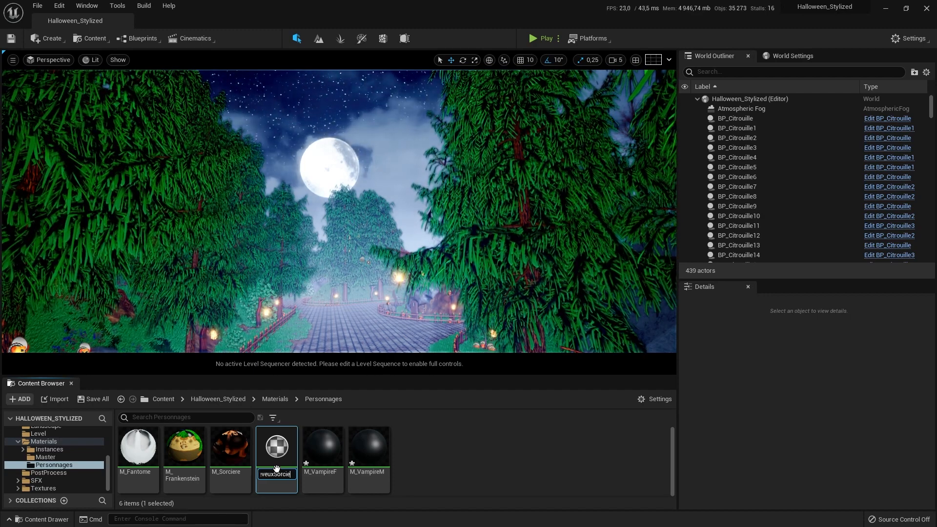
key(Return)
- Open M_Sorciere and assign T_M_Cheveux_Color to the Texture Sample feeding Base Color
double_click(276, 468)
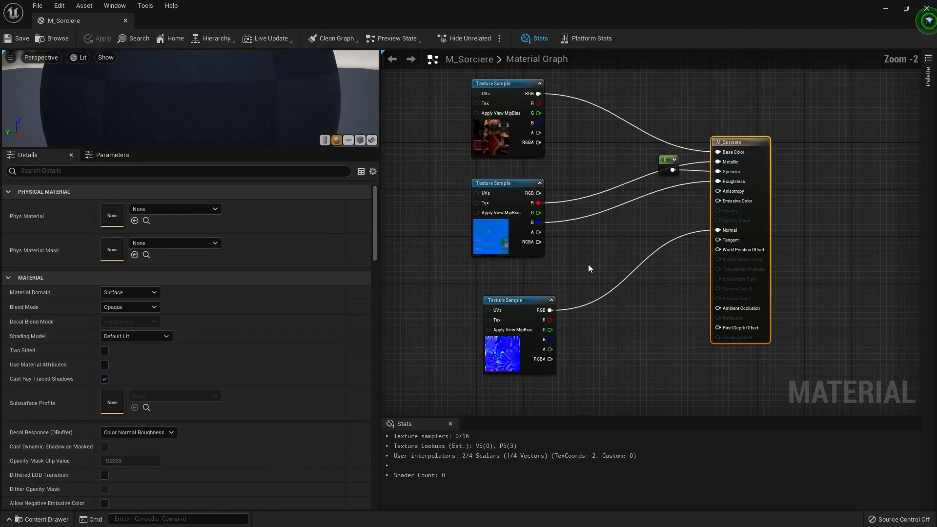
click(42, 519)
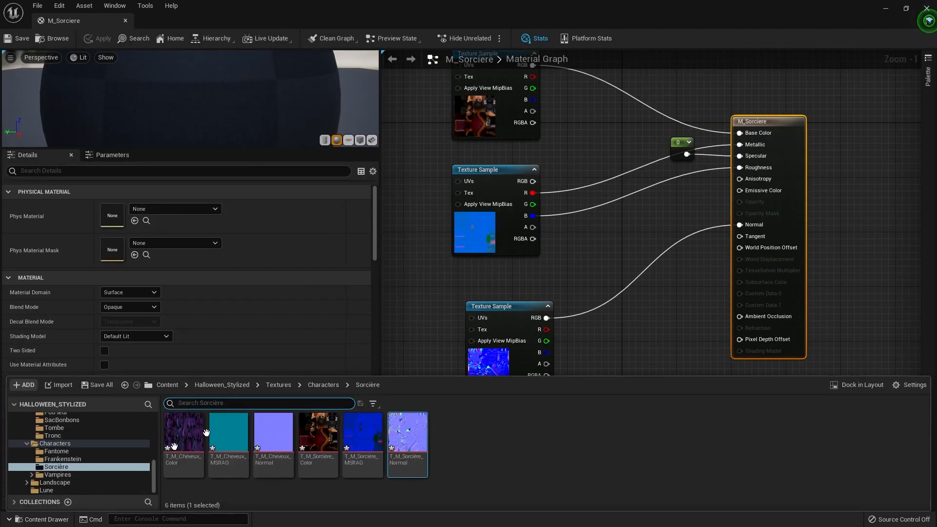
click(459, 127)
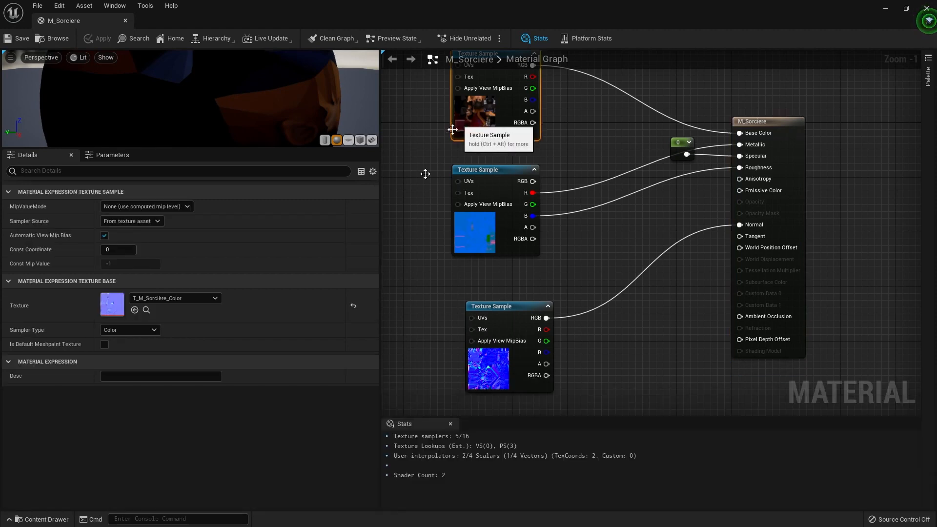
click(43, 518)
drag(165, 451, 115, 305)
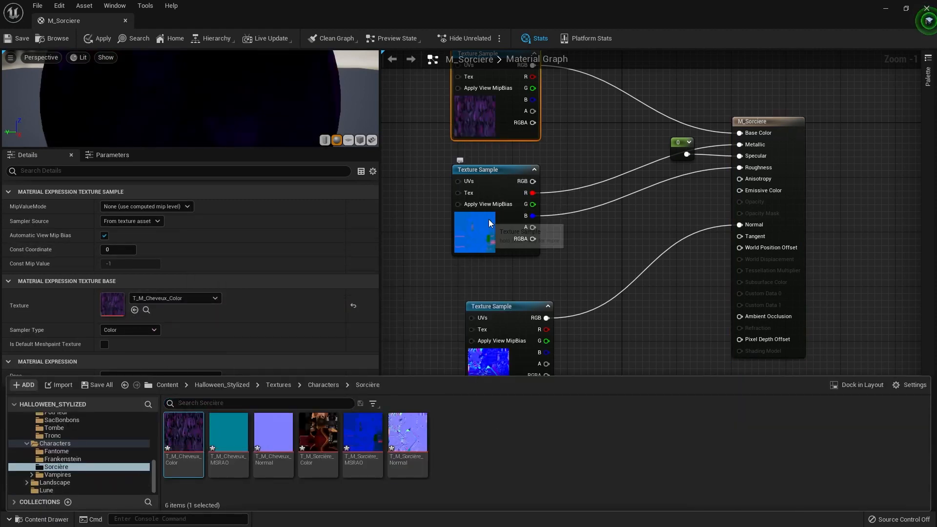
- Assign T_M_Cheveux_MSRAO to the Texture Sample feeding Metallic and Roughness
click(489, 223)
click(11, 518)
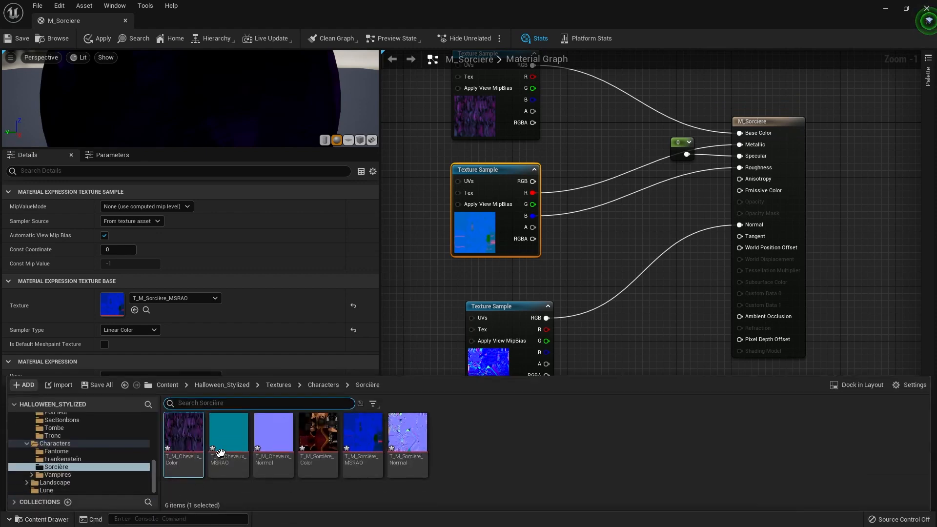
drag(229, 437, 130, 307)
- Assign T_M_Cheveux_Normal to the Texture Sample feeding Normal, then save and close the material
click(507, 359)
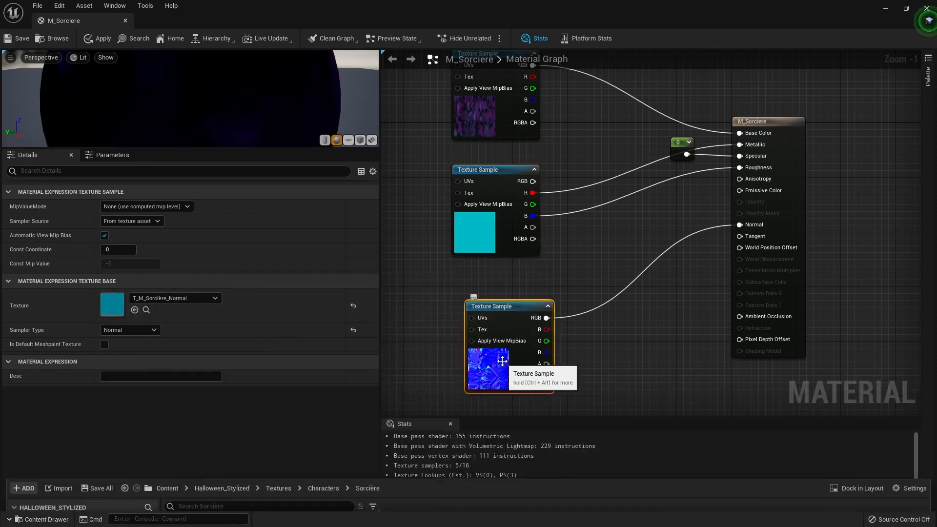
click(8, 520)
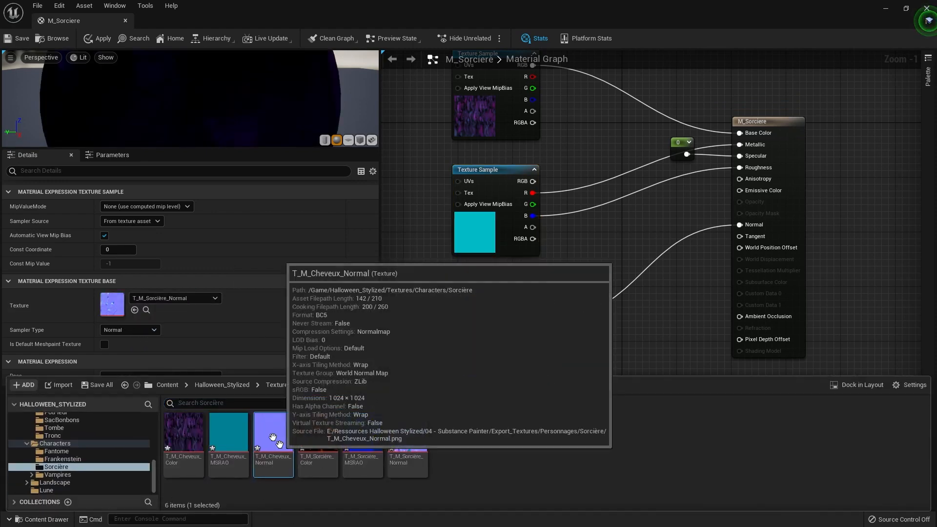
drag(274, 439, 134, 310)
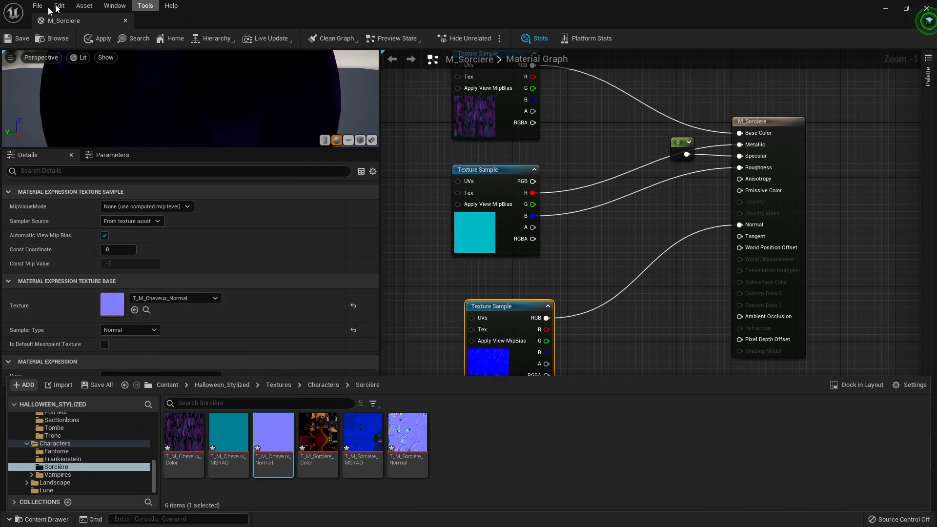
click(14, 39)
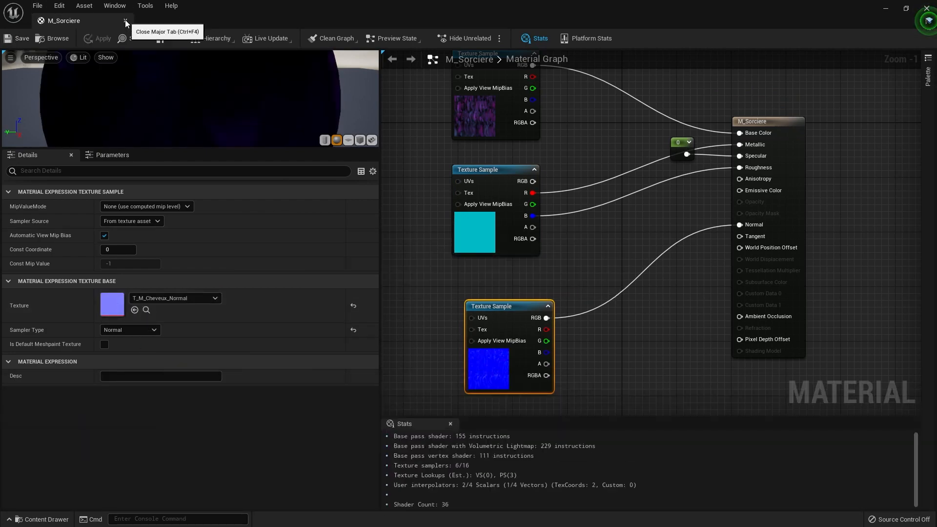
click(126, 20)
- Delete the empty M_VampireF and M_VampireM materials from the Personnages folder
click(322, 446)
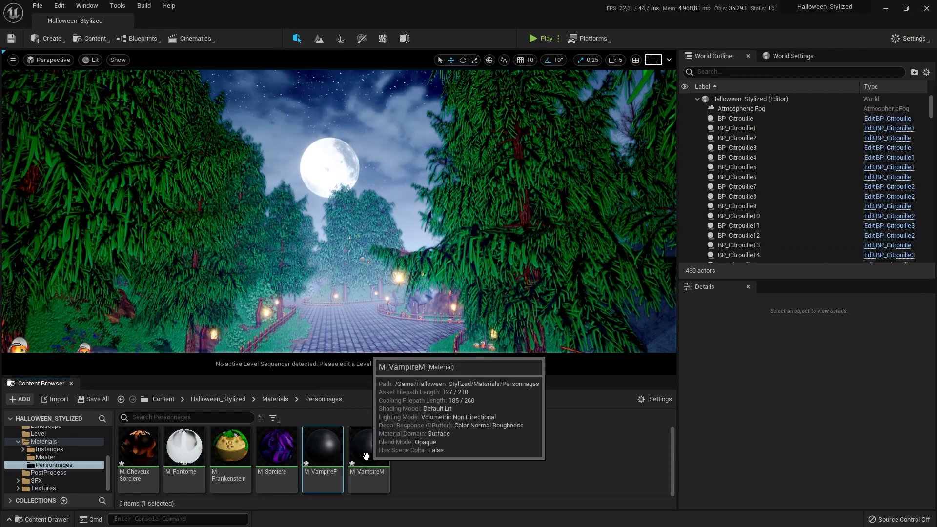
key(Delete)
click(393, 426)
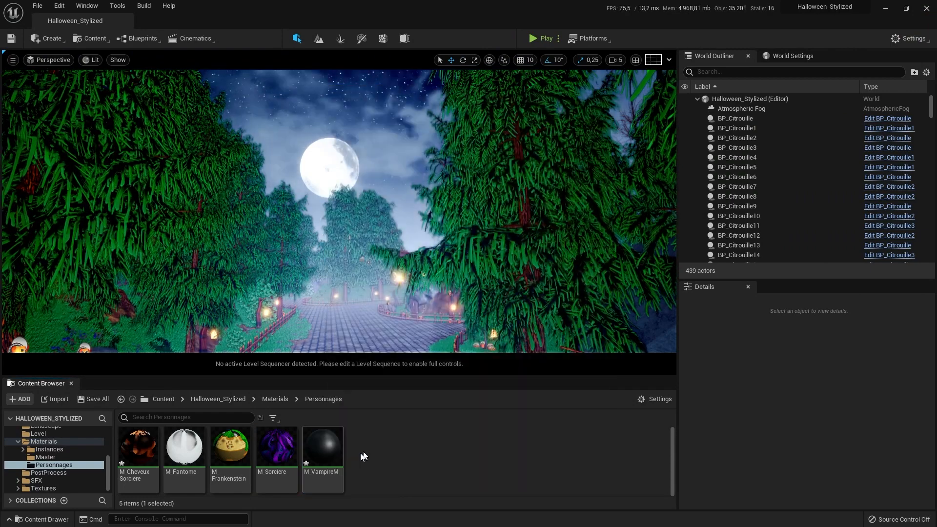
click(322, 446)
key(Delete)
click(403, 427)
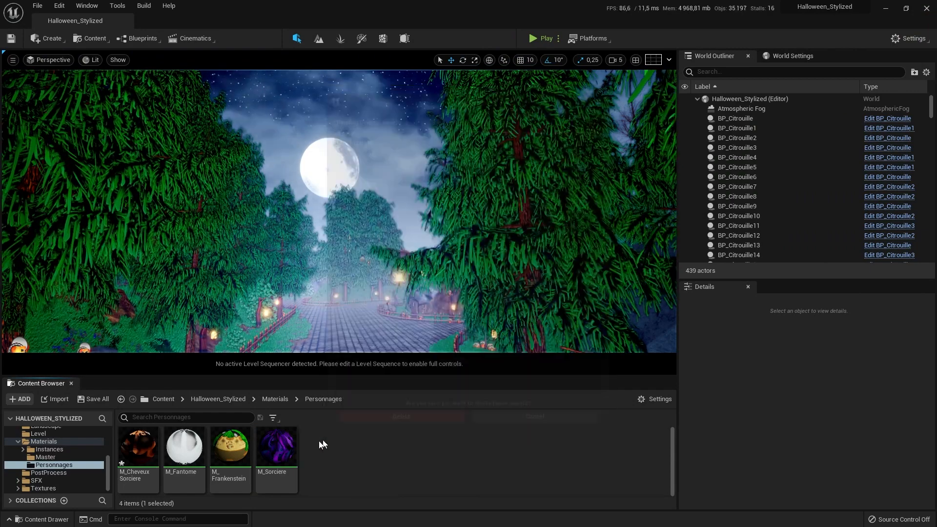
- Duplicate M_Sorciere and name the copy M_VampireF
key(ctrl+d)
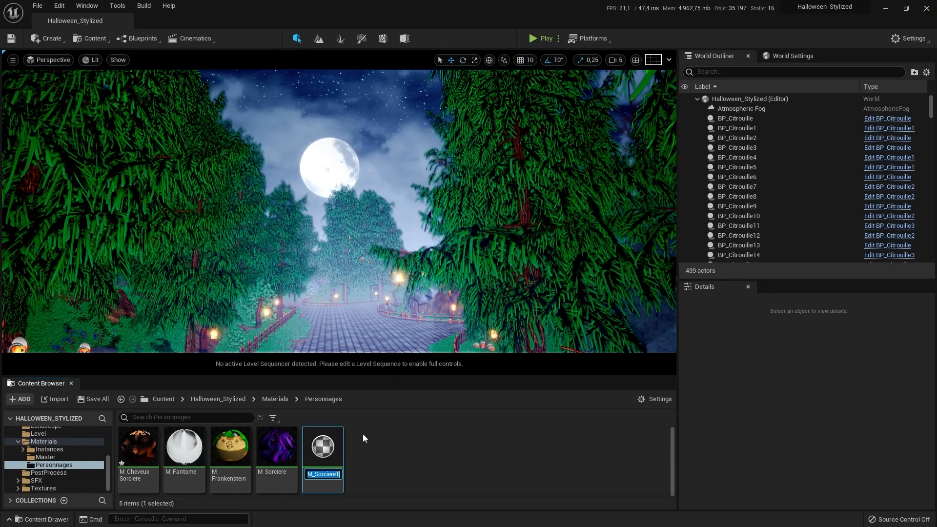
text(M_Sor)
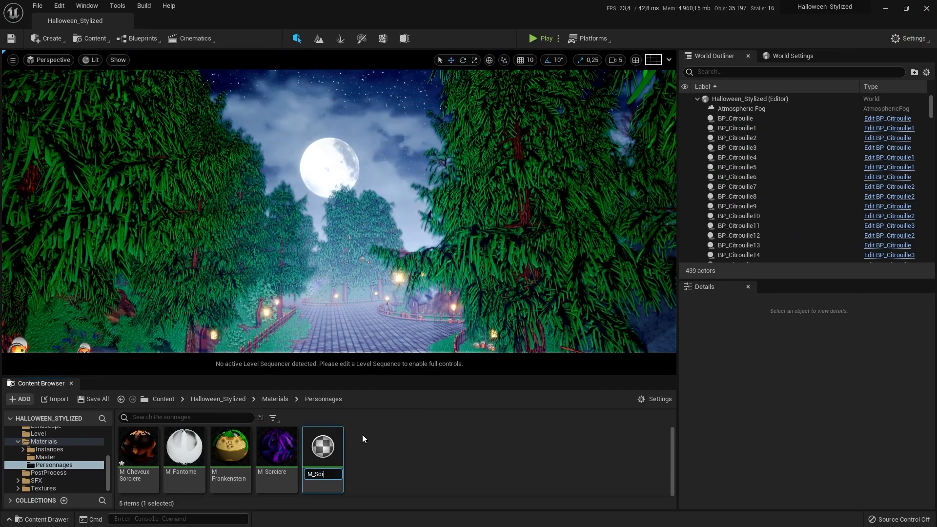
text(V)
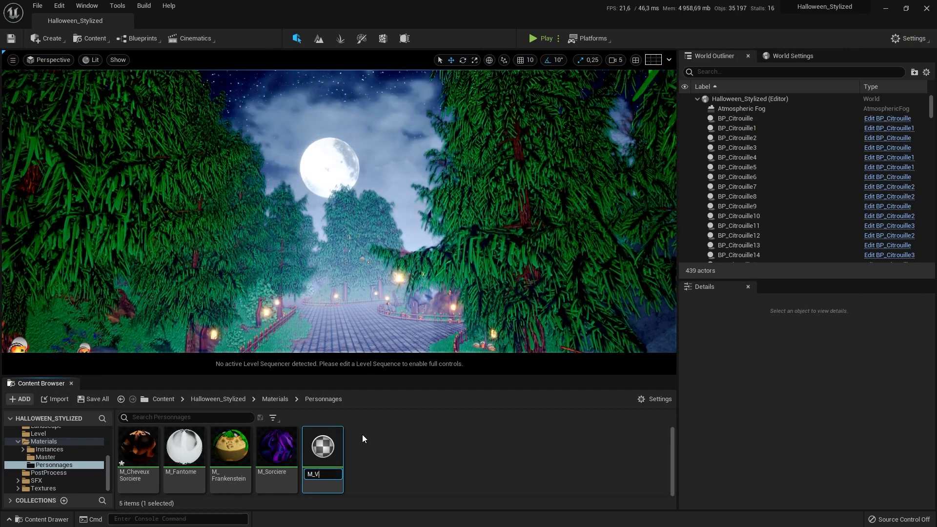
text(ampireF)
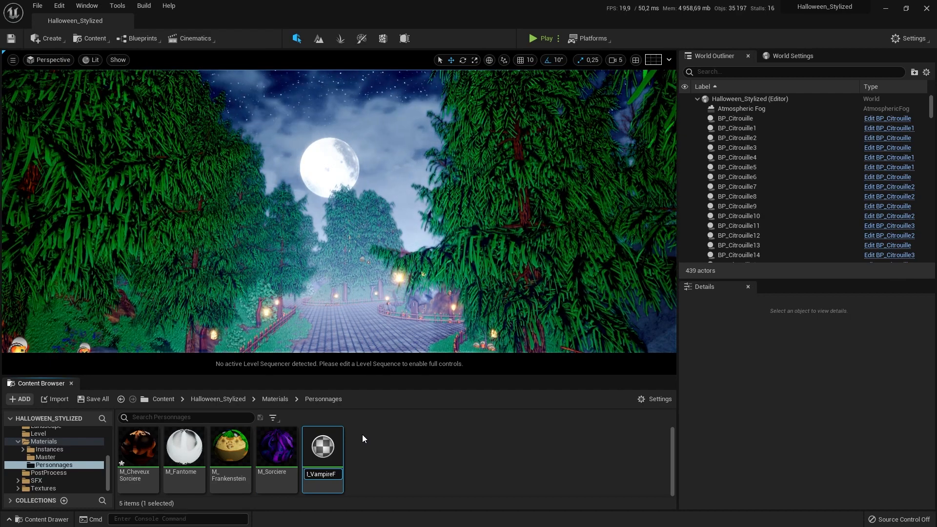
key(Return)
- Duplicate M_VampireF and name the copy M_VampireFCheveux
key(ctrl+d)
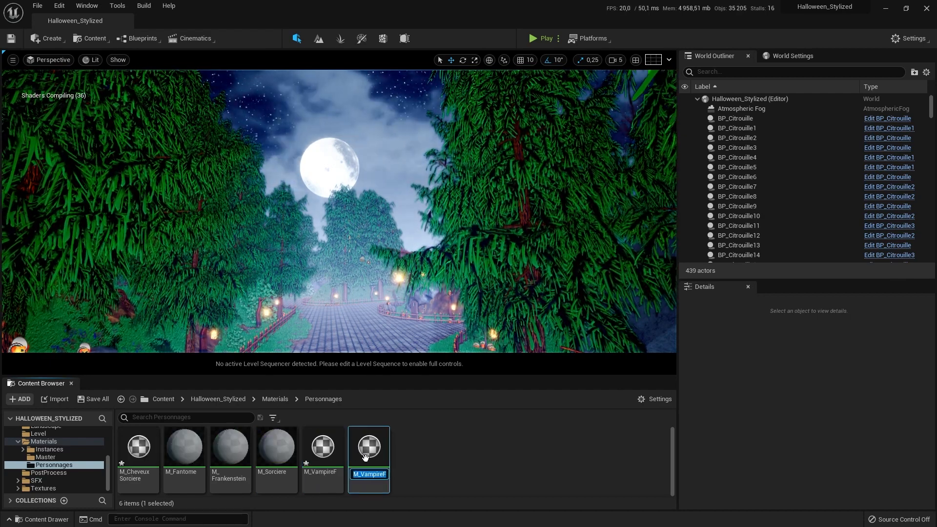
key(BackSpace)
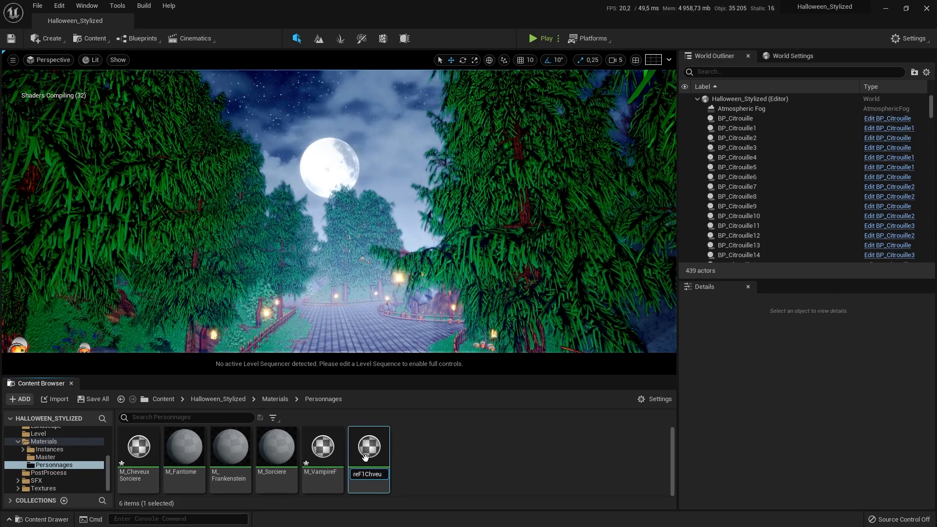
key(BackSpace)
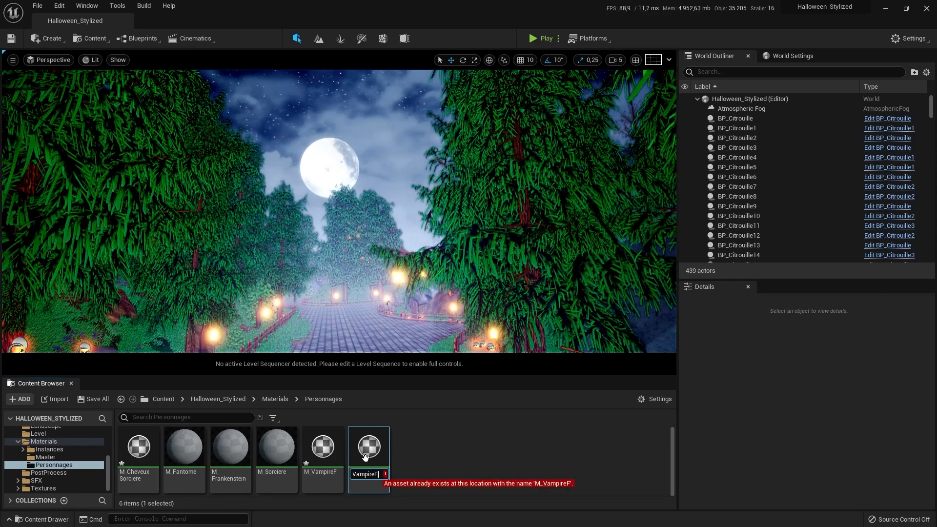
text(Cheveux)
key(Return)
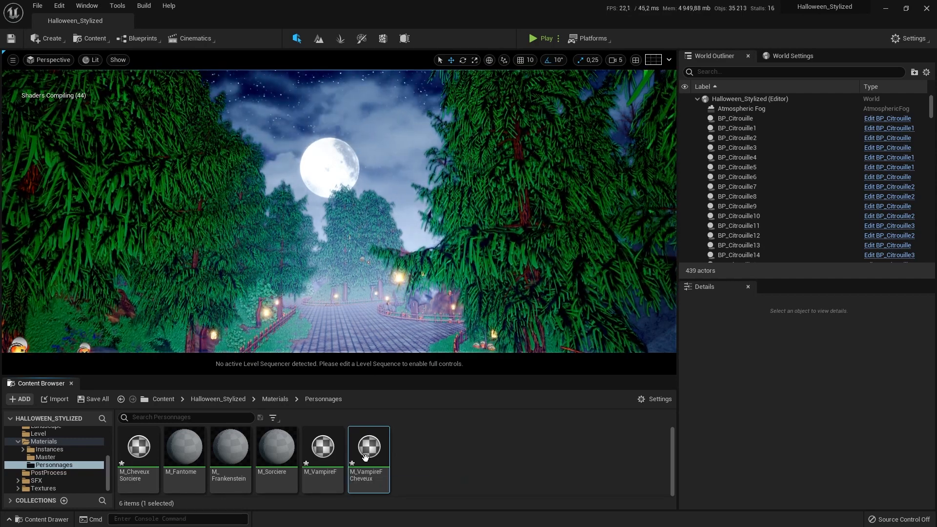
- Duplicate M_VampireFCheveux and name the copy M_VampireM
key(ctrl+d)
key(End)
key(BackSpace)
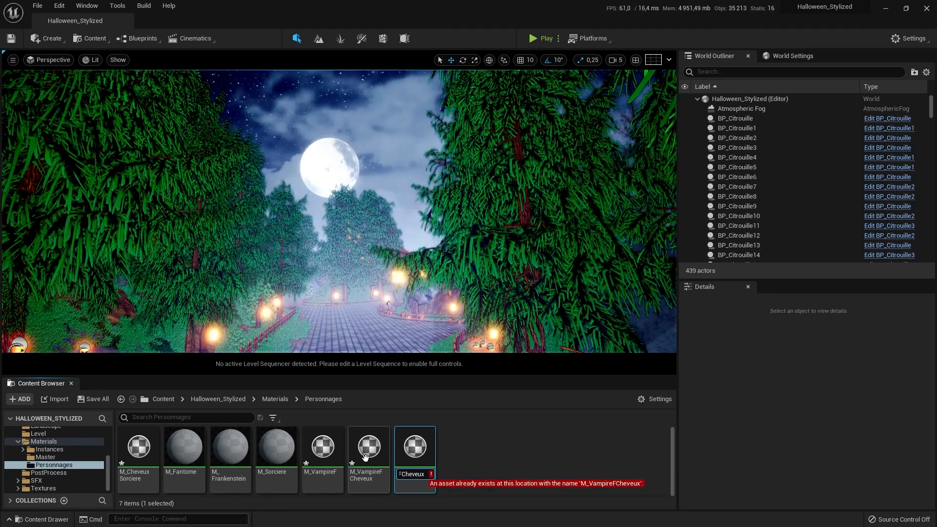
key(BackSpace)
key(BackSpace)
key(BackSpace)
key(BackSpace)
key(BackSpace)
key(BackSpace)
key(BackSpace)
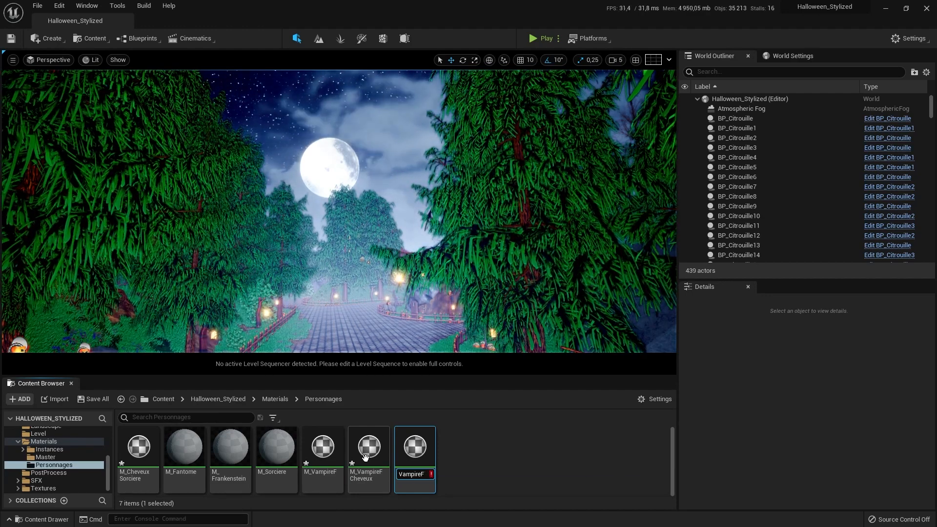
text(M_)
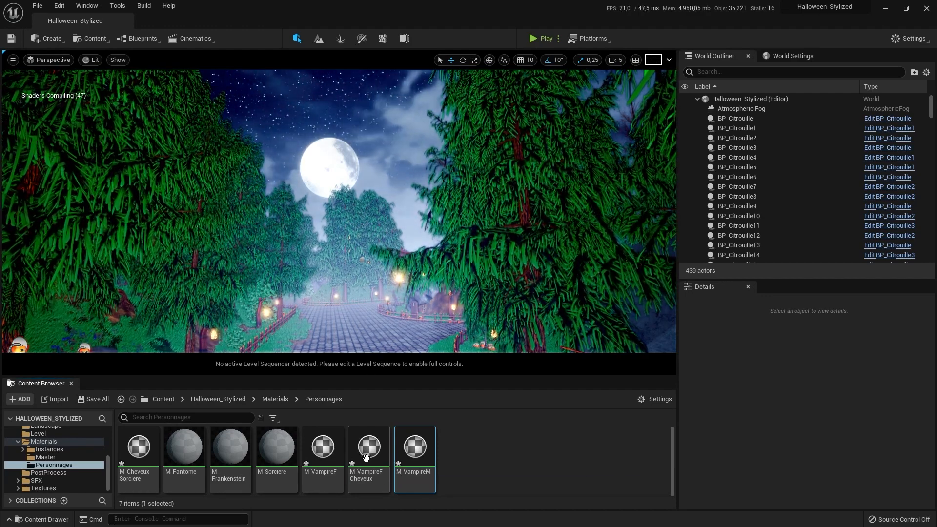
key(Return)
- Open M_VampireF and set its base colour Texture Sample to T_M_VampireF_Color from the Vampires/Féminin textures folder
click(340, 471)
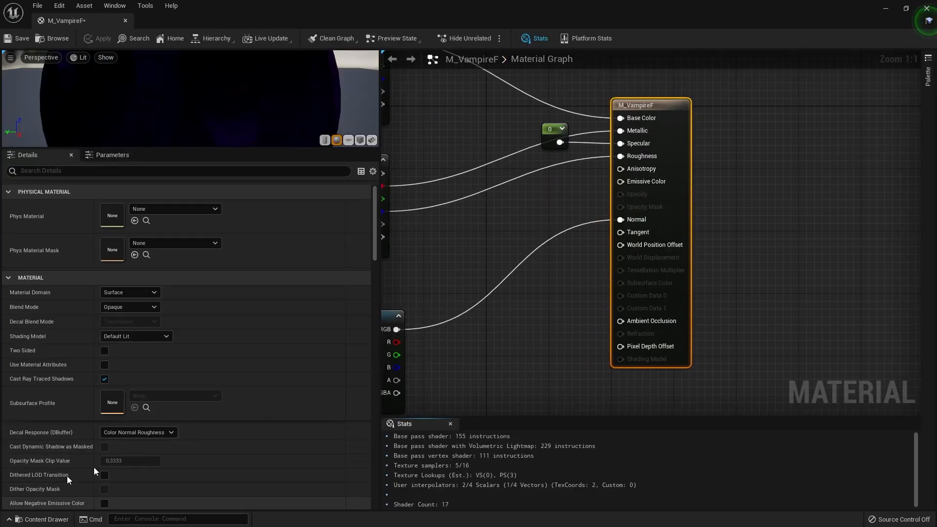
right_drag(493, 171, 584, 236)
click(449, 186)
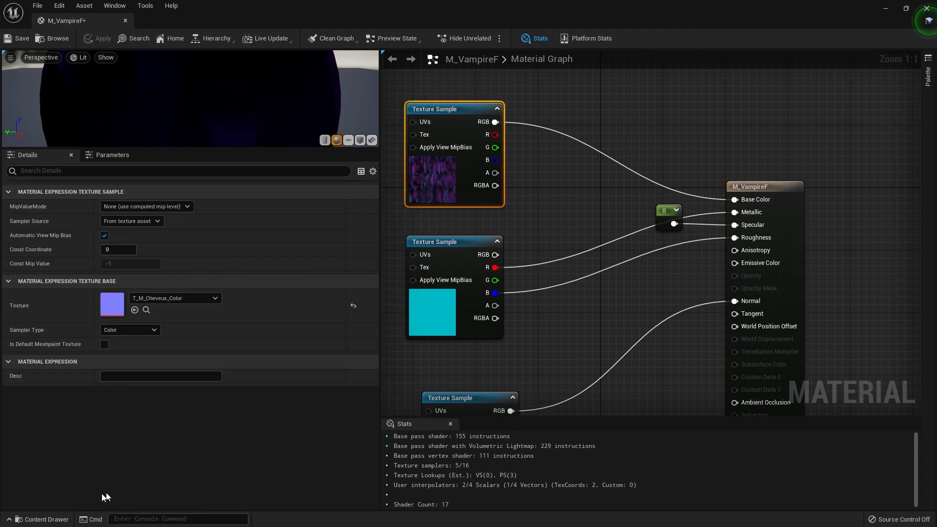
click(41, 520)
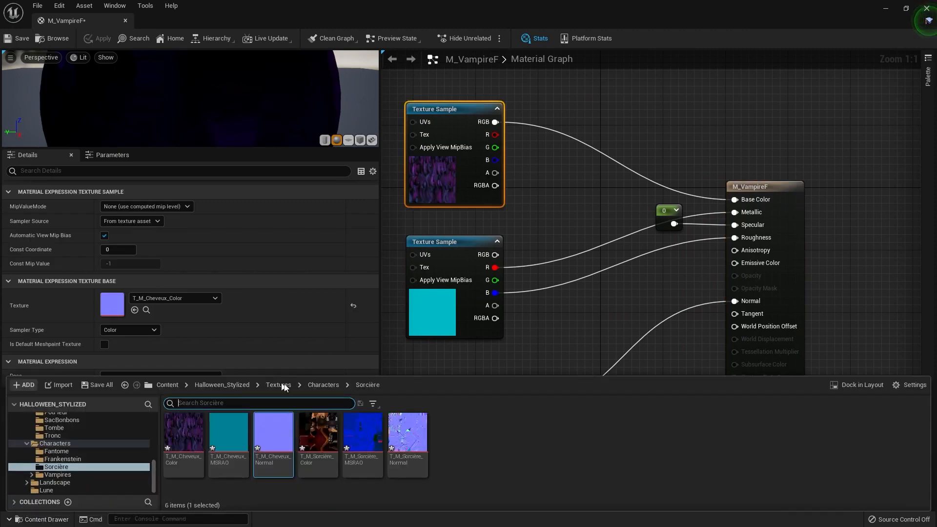
click(331, 388)
double_click(291, 427)
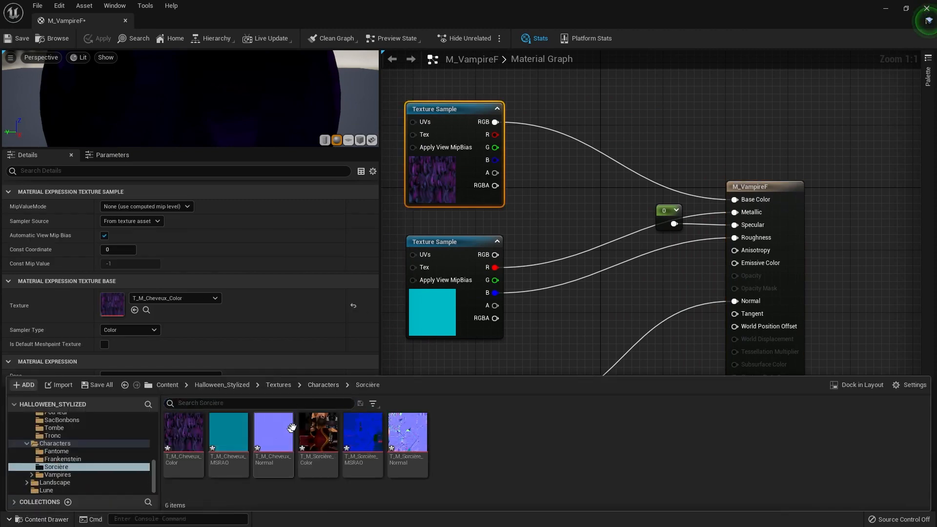
click(322, 385)
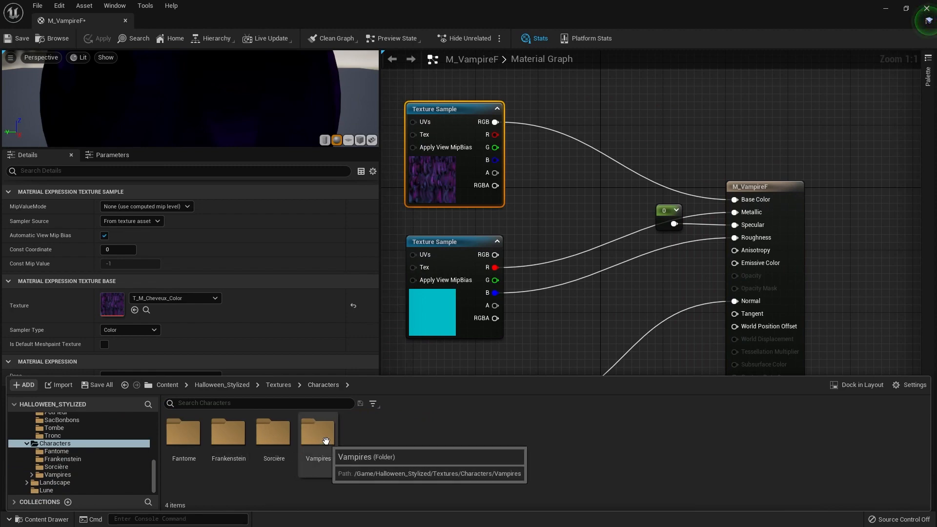
double_click(320, 439)
double_click(183, 432)
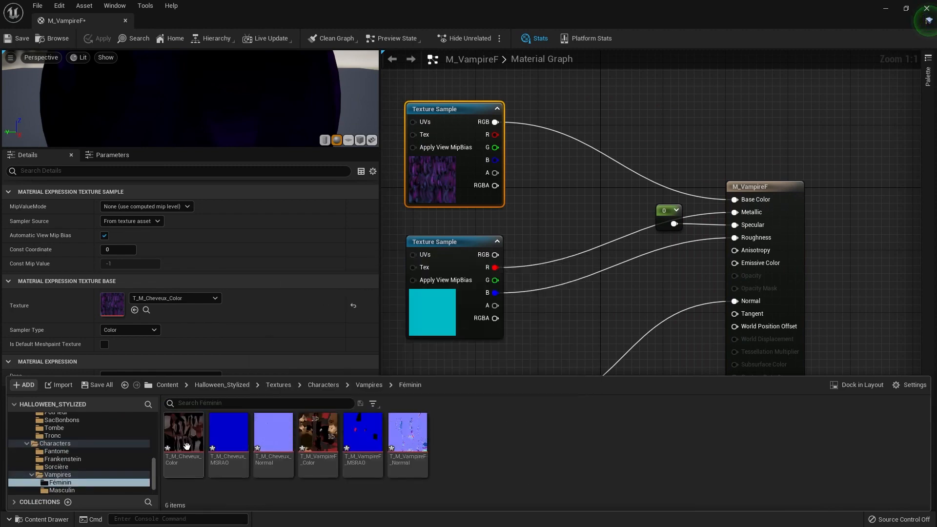
drag(311, 447, 432, 167)
drag(318, 439, 161, 308)
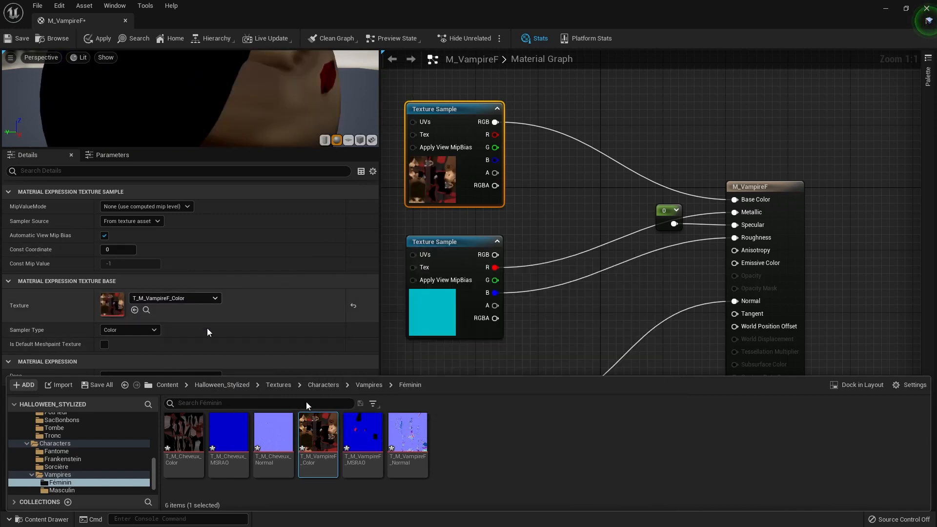
- Set the Texture Sample feeding metallic and roughness in M_VampireF to T_M_VampireF_MSRAO
click(457, 301)
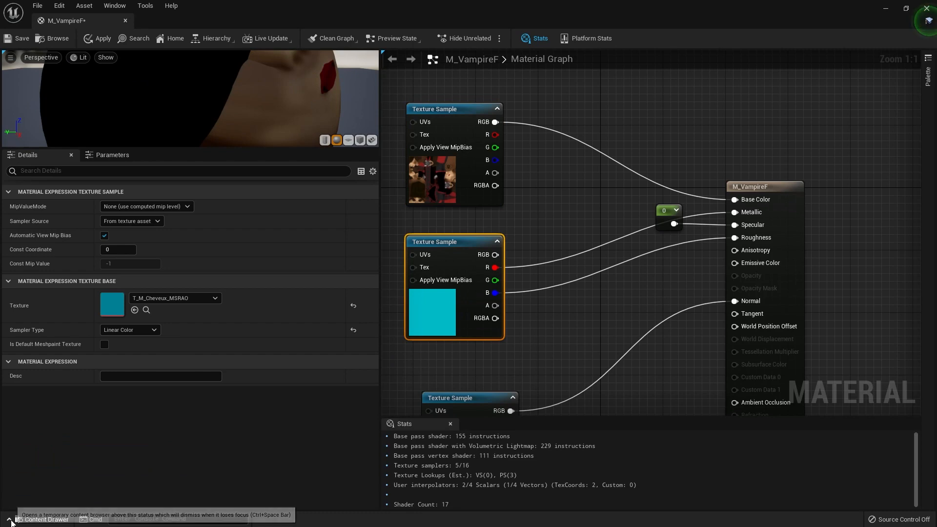
click(43, 519)
click(361, 437)
drag(341, 419, 195, 313)
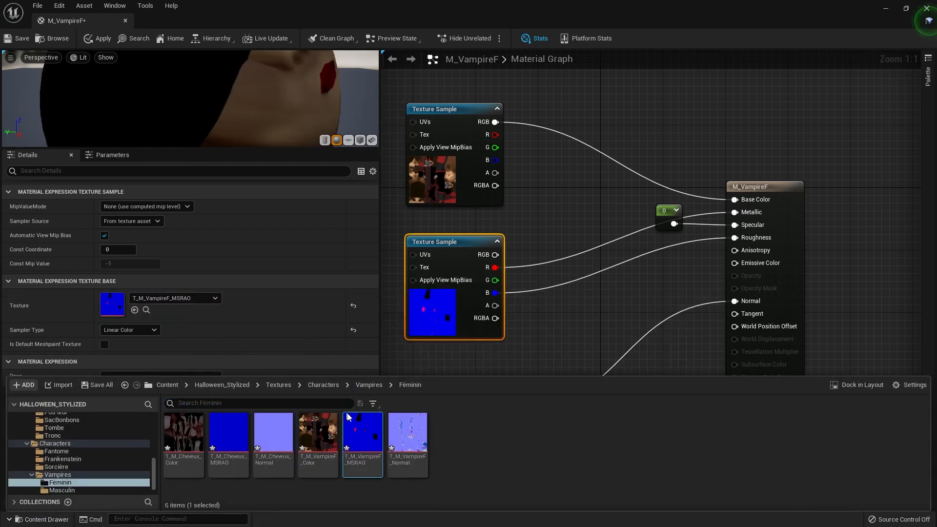
- Set the normal Texture Sample in M_VampireF to T_M_VampireF_Normal, then save and close the material
scroll(455, 348, down, 5)
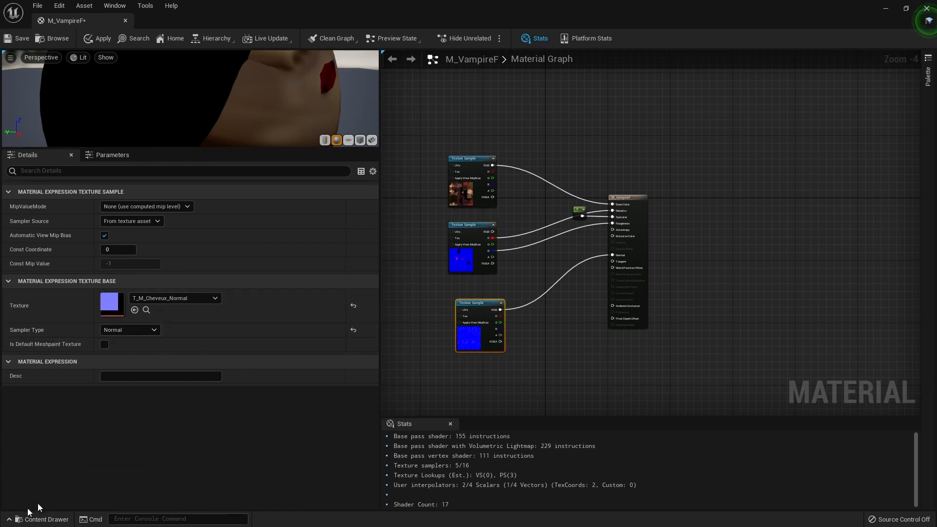
click(39, 519)
click(407, 432)
drag(408, 432, 146, 305)
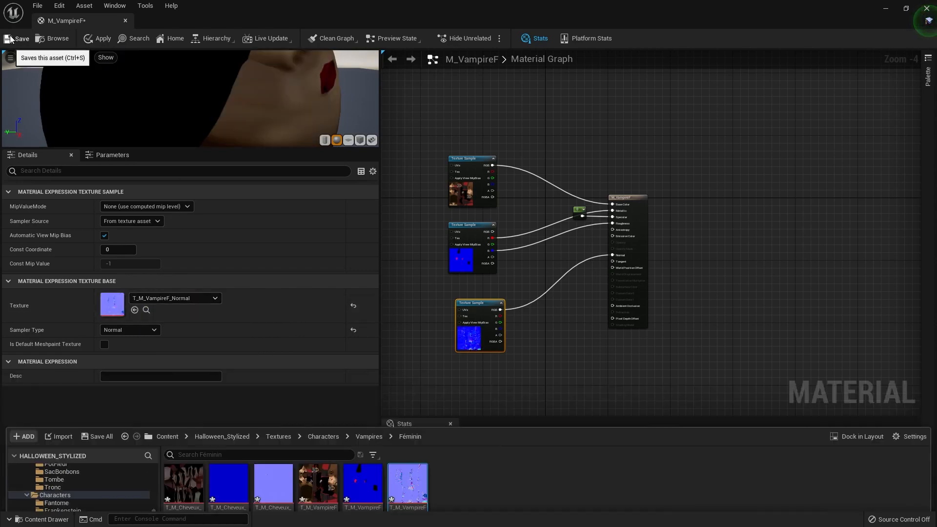
click(20, 38)
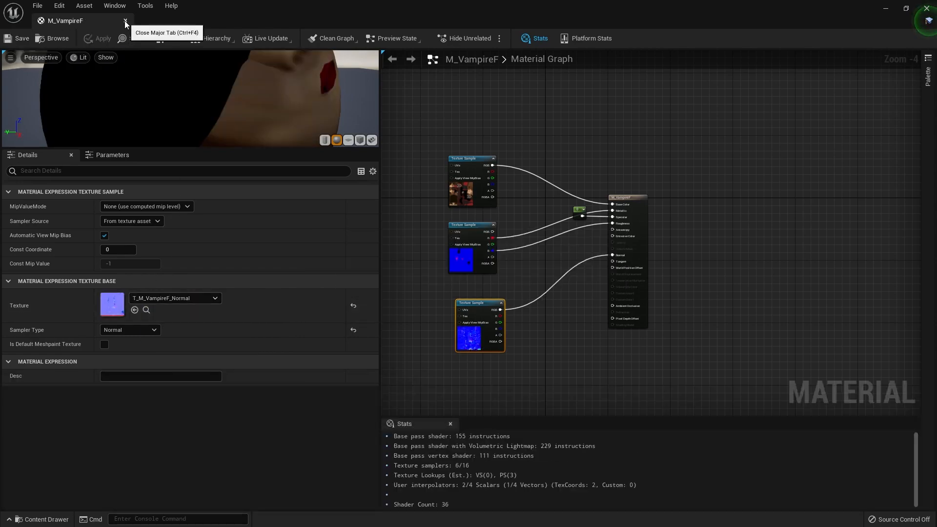
click(125, 20)
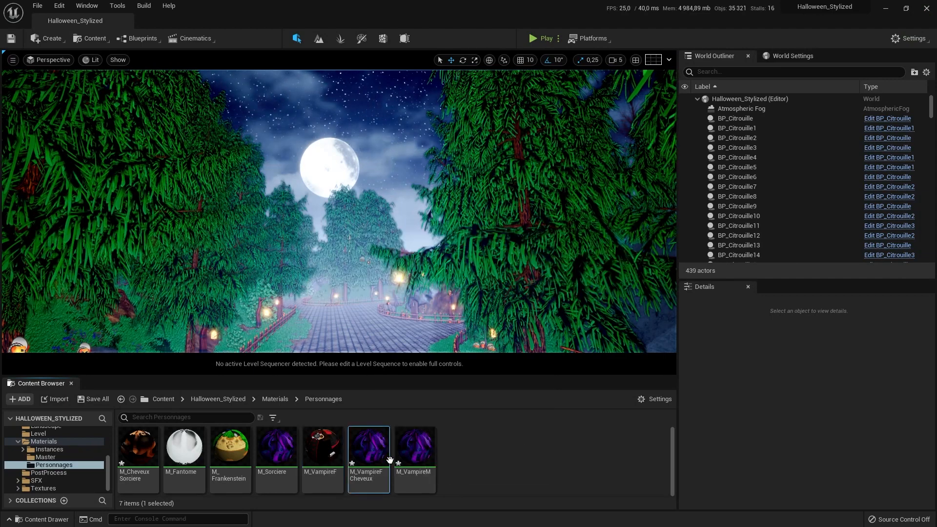
- Open M_VampireFCheveux and set its base colour Texture Sample to T_M_Cheveux_Color from the Vampires/Féminin folder
double_click(389, 460)
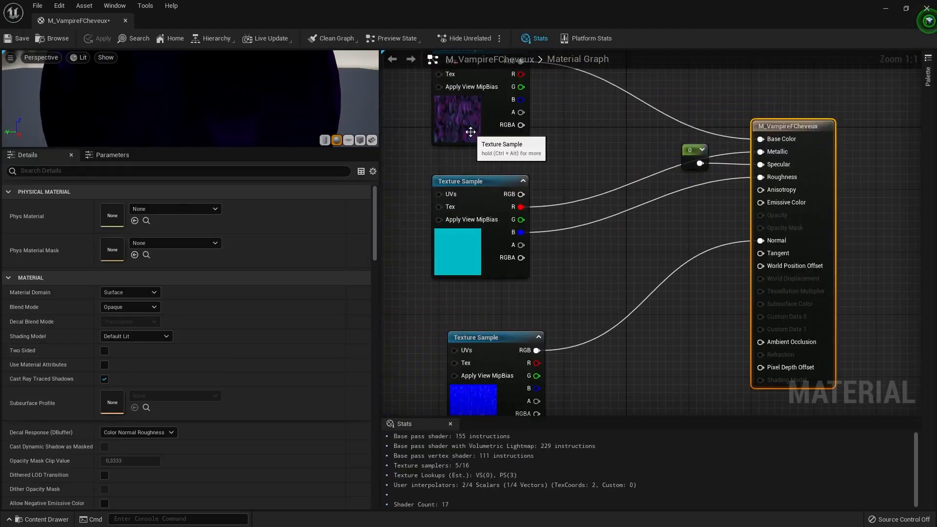
click(470, 132)
click(9, 519)
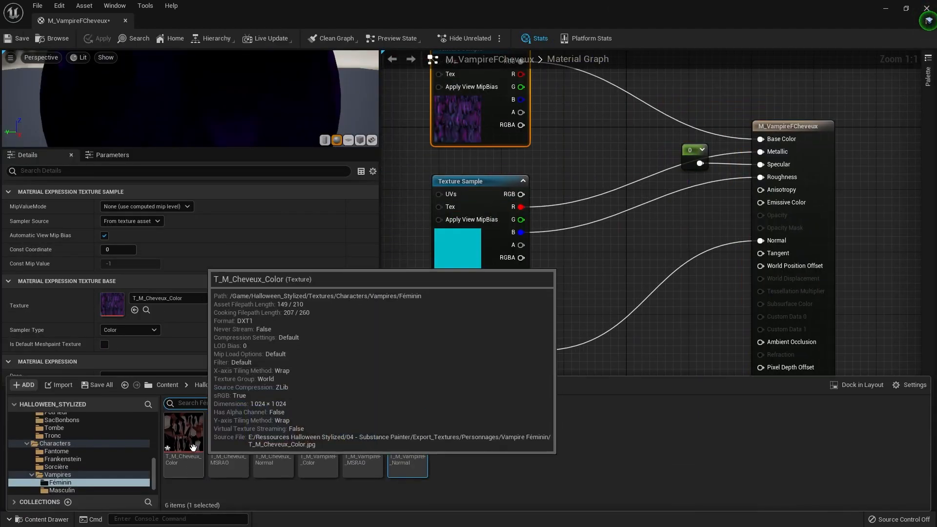
drag(183, 436, 251, 288)
drag(166, 303, 166, 304)
- Set the Texture Sample feeding metallic and roughness in M_VampireFCheveux to the Féminin folder's T_M_Cheveux_MSRAO
click(447, 253)
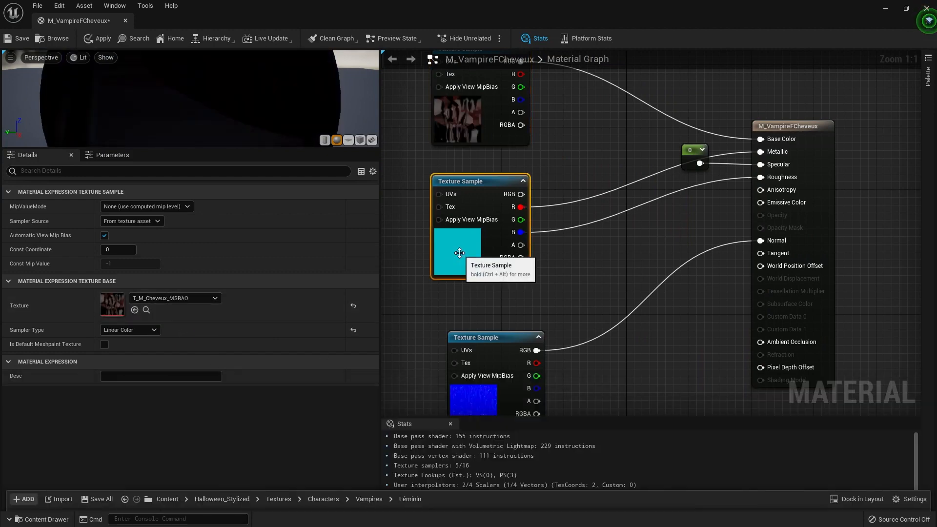
click(9, 519)
drag(228, 435, 169, 312)
- Set the normal Texture Sample in M_VampireFCheveux to the Féminin folder's T_M_Cheveux_Normal, then save and close the material
click(474, 359)
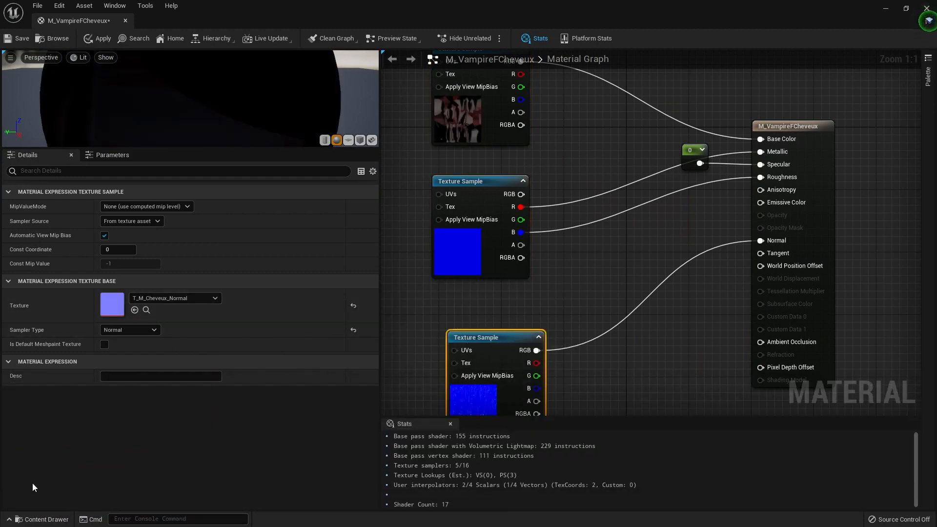
click(11, 519)
drag(271, 441, 159, 314)
click(17, 38)
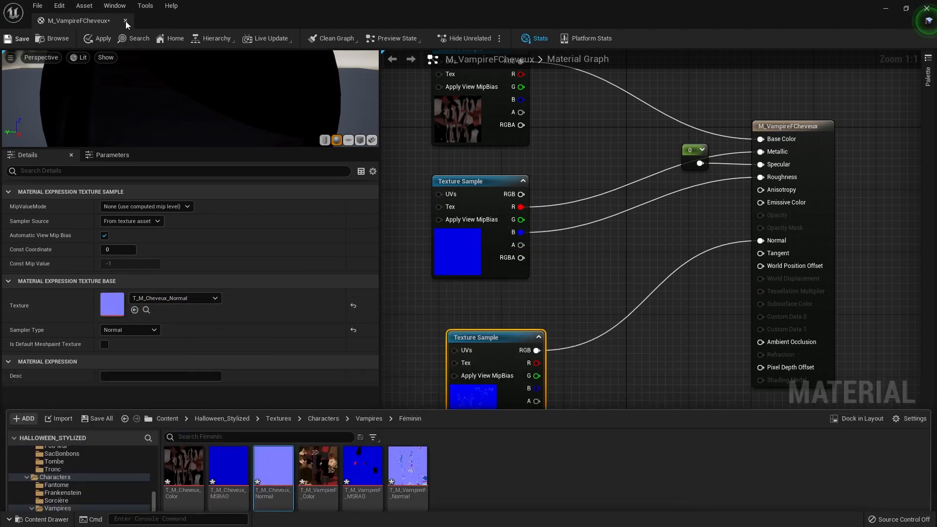
click(125, 21)
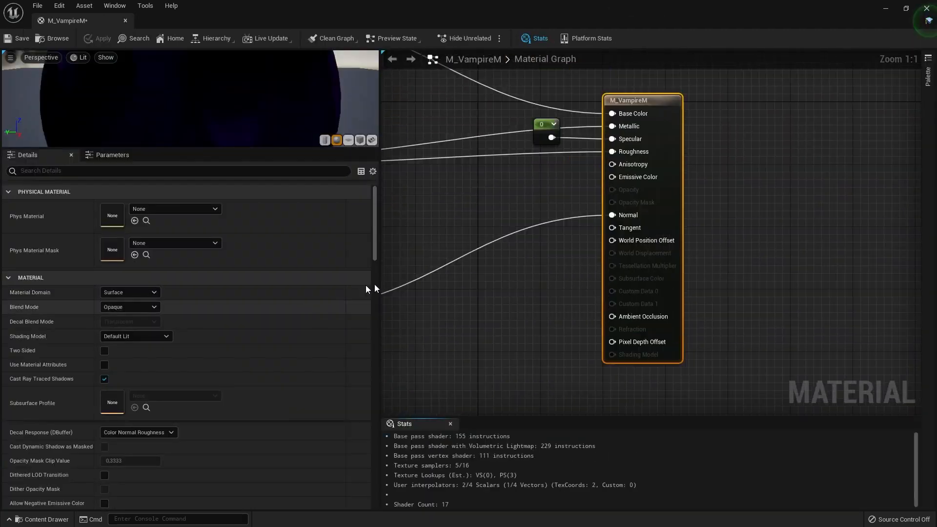
- Set the base colour Texture Sample in M_VampireM to T_M_Personnage_Color from the Vampires/Masculin textures folder
right_drag(426, 247, 550, 269)
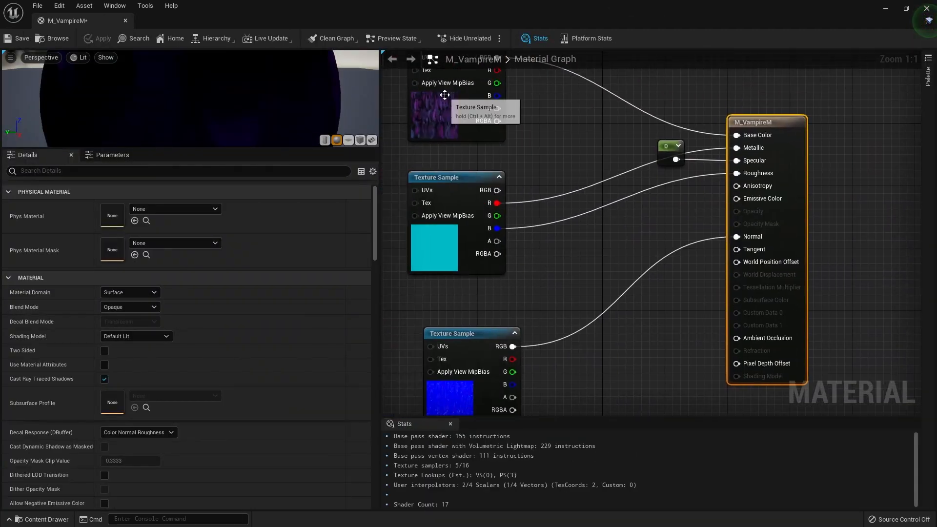
click(443, 96)
click(19, 518)
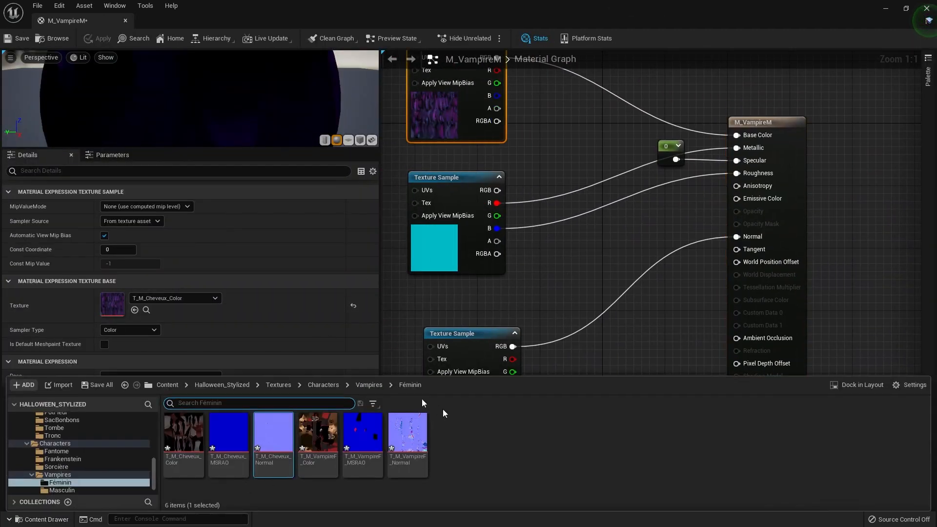
click(360, 385)
double_click(237, 433)
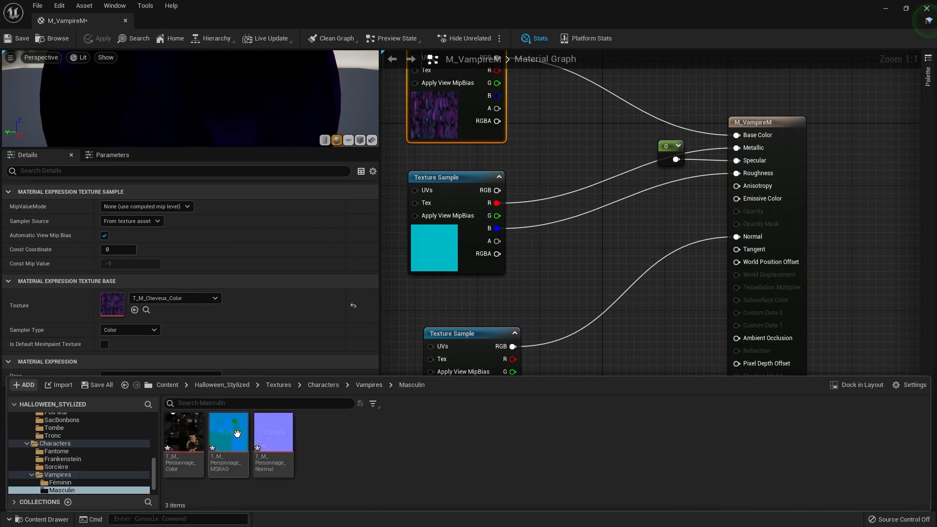
drag(184, 432, 210, 302)
- Set the Texture Sample feeding metallic and roughness in M_VampireM to T_M_Personnage_MSRAO
click(419, 210)
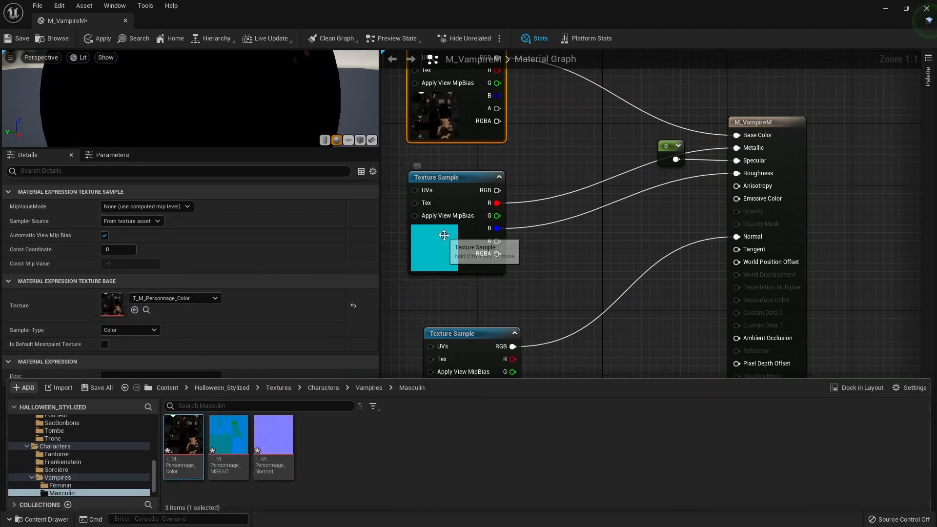
click(9, 520)
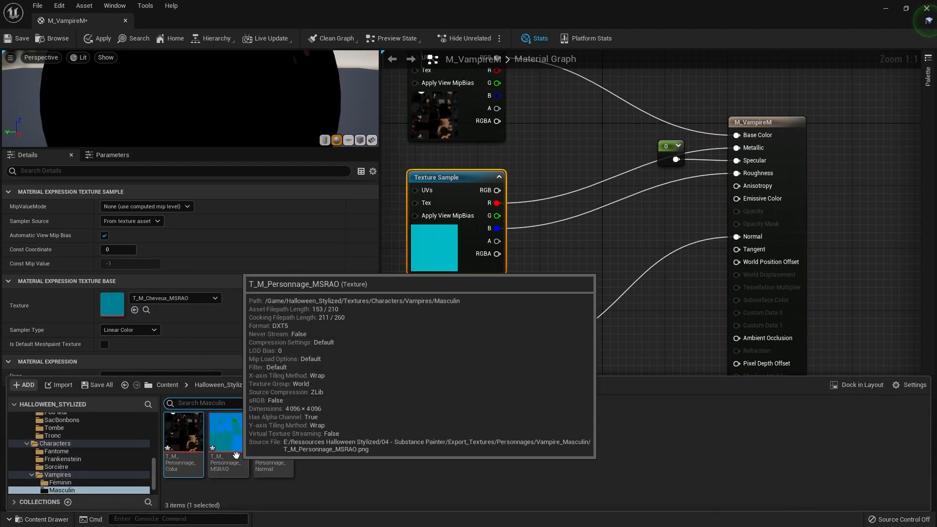
drag(229, 432, 112, 304)
- Set the normal Texture Sample in M_VampireM to T_M_Personnage_Normal, then save and close the material
click(464, 338)
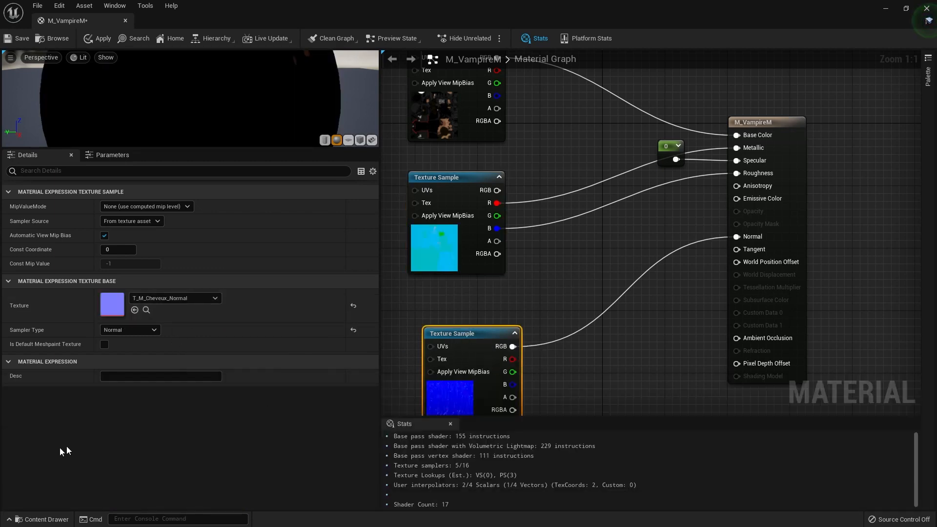
click(9, 520)
drag(273, 434, 122, 305)
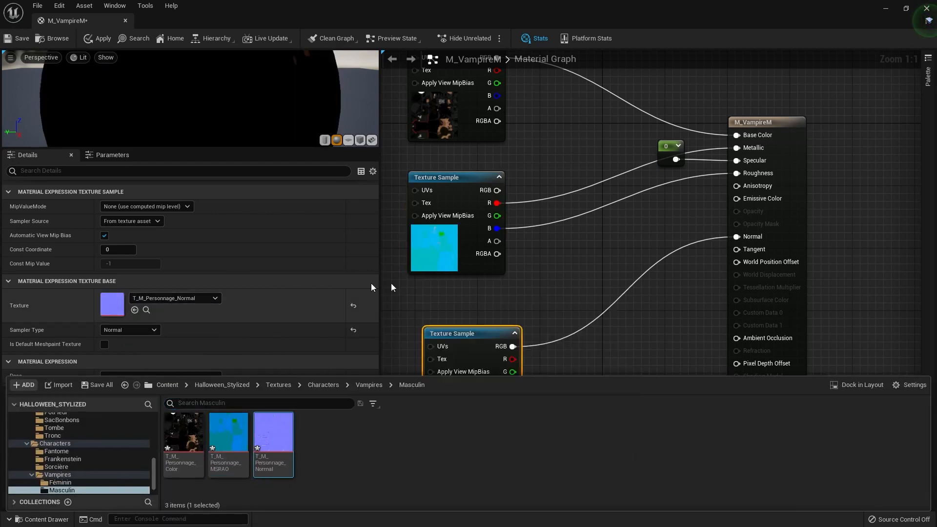
click(14, 43)
click(126, 21)
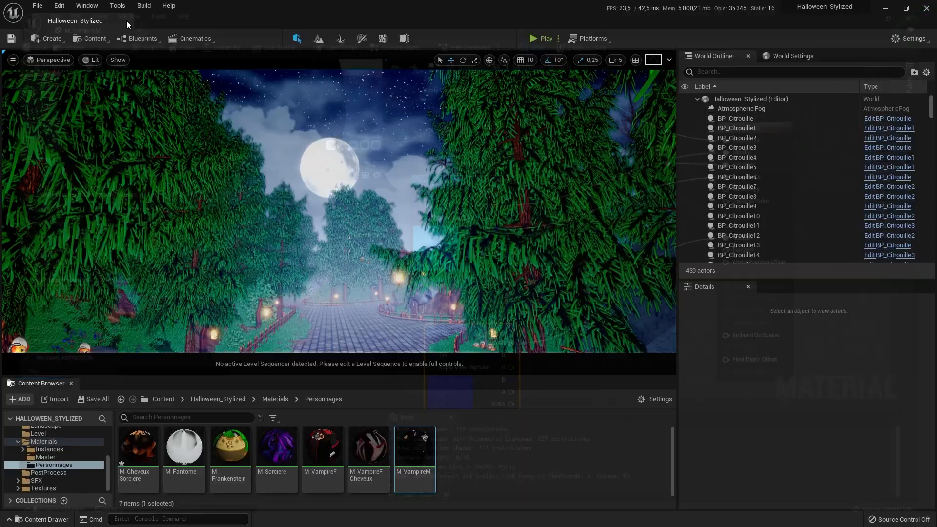
- Open the SK_Soricere_TPose skeletal mesh from the Characters/Sorcière folder and assign M_Sorciere to material slot Element 0
scroll(54, 455, up, 3)
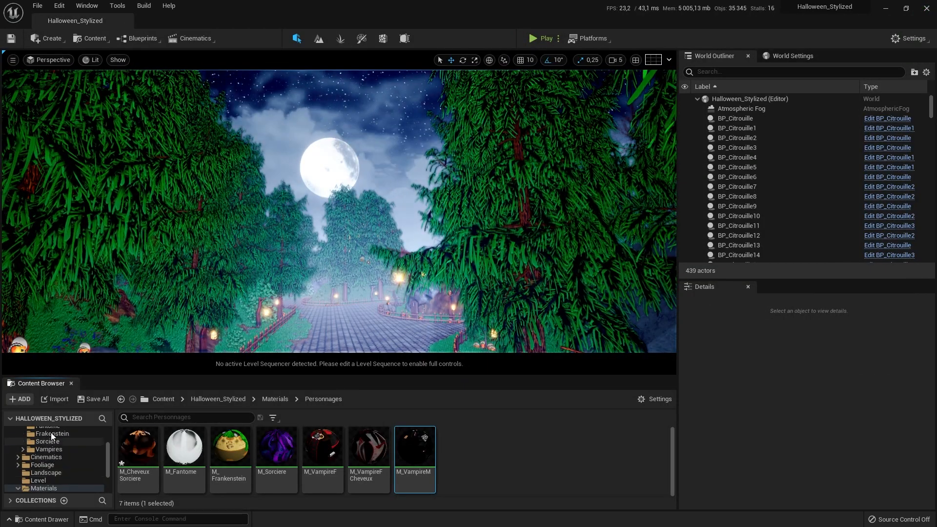
click(49, 441)
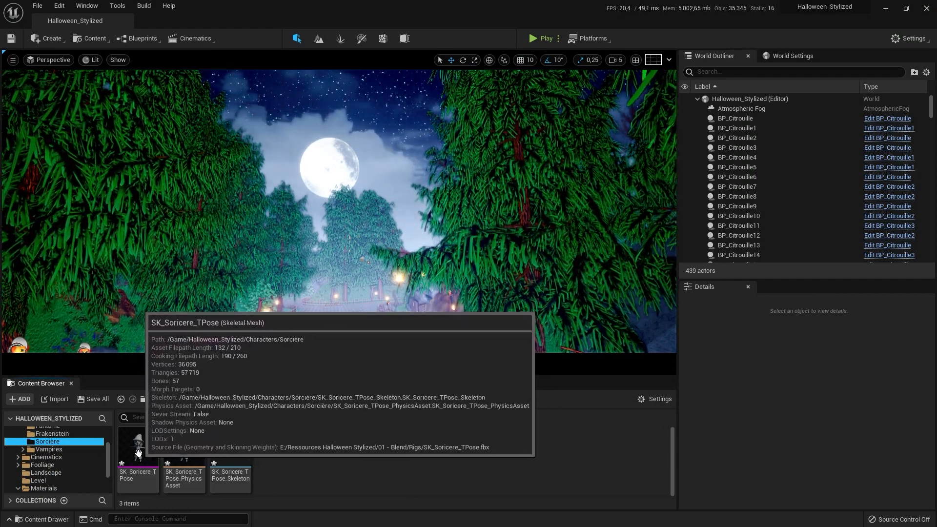
double_click(138, 453)
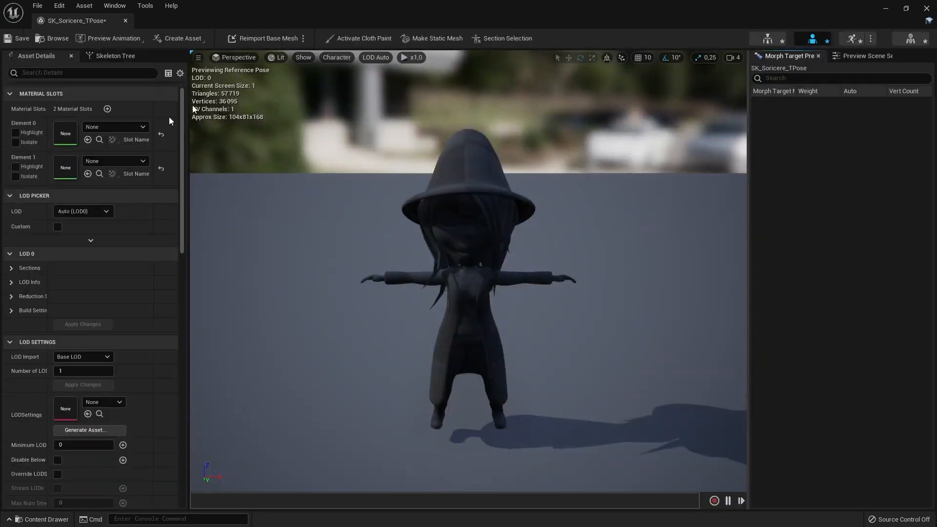
click(132, 130)
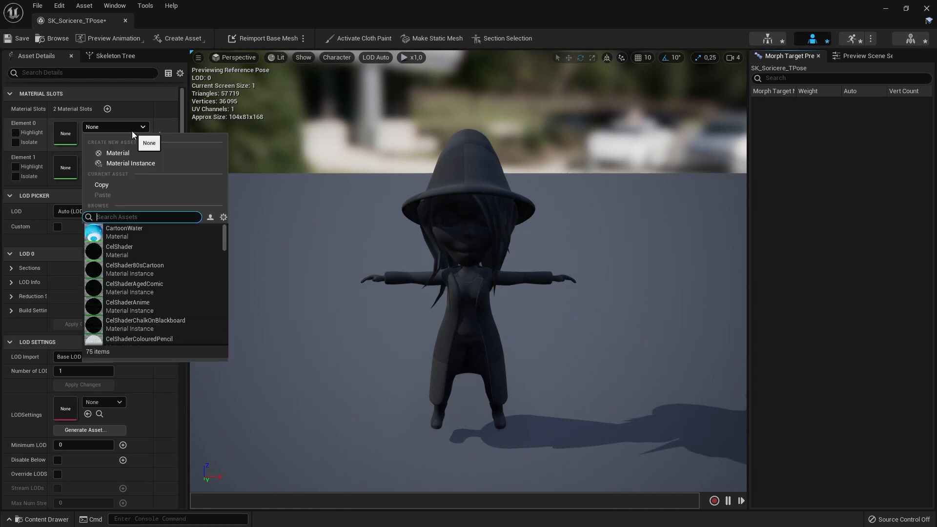
text(SORCI)
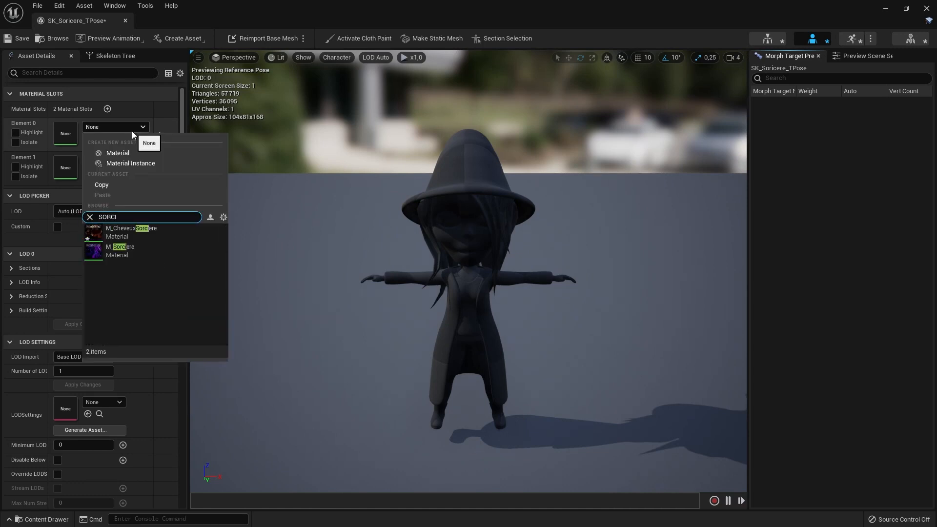
click(129, 252)
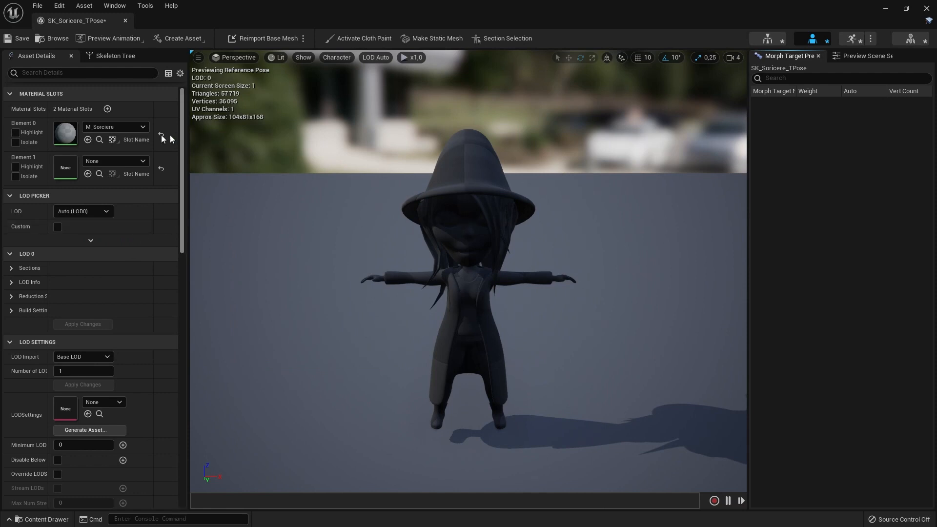
- Replace the material in slot Element 0 of SK_Soricere_TPose with M_CheveuxSorciere
click(128, 129)
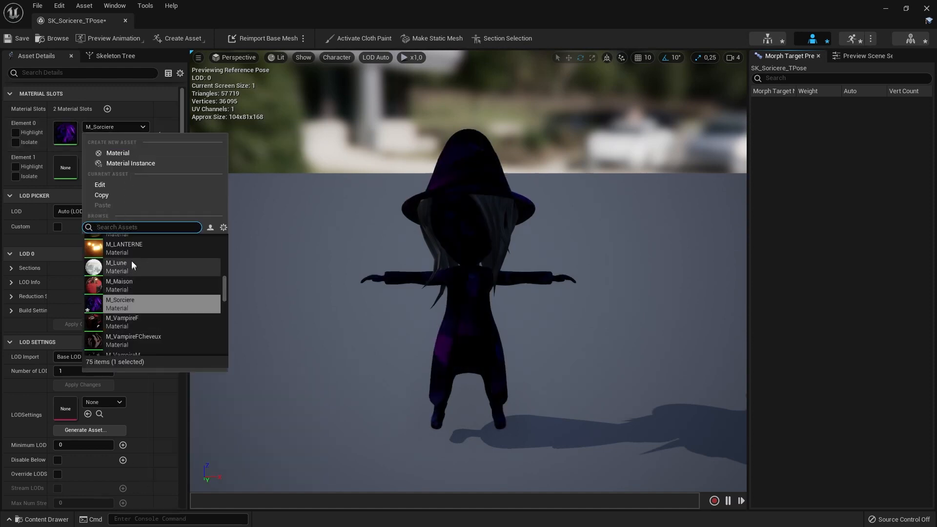
text(SORCIERE)
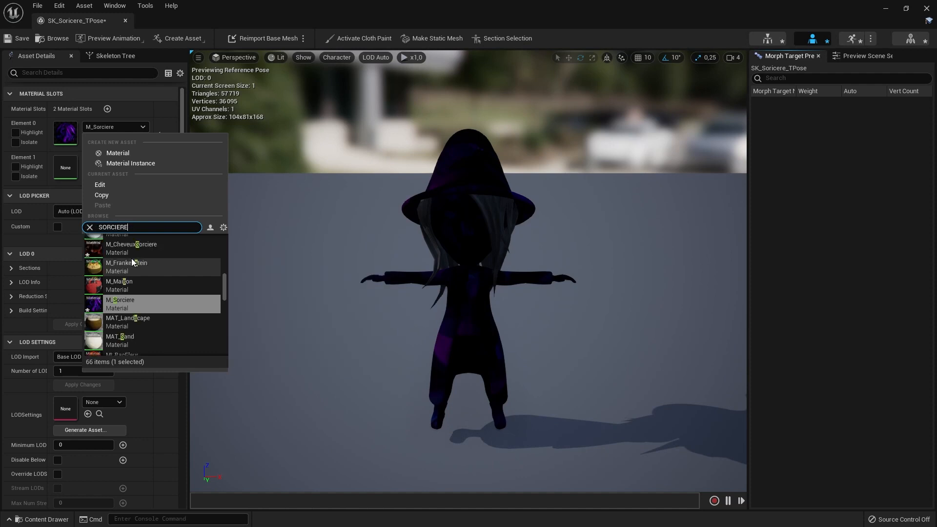
click(150, 245)
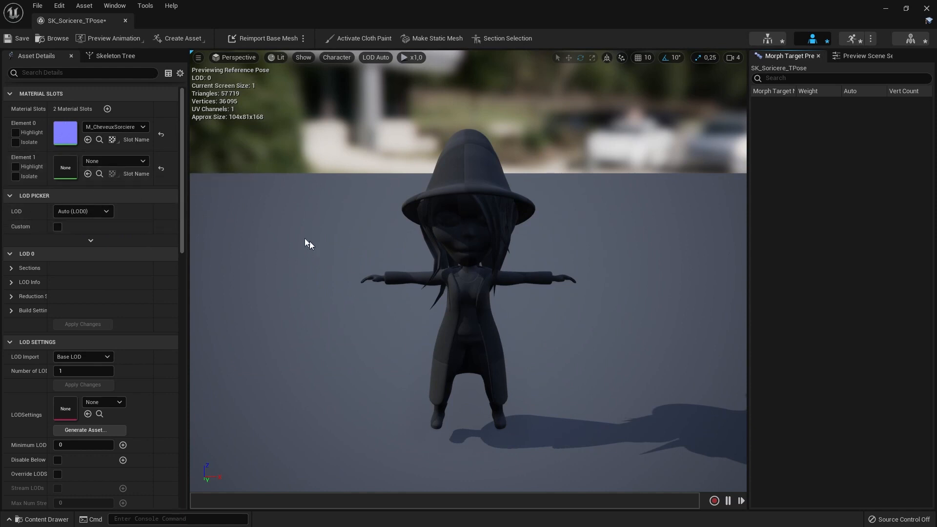
- Assign M_Sorciere to material slot Element 1 of SK_Soricere_TPose, then save and close the mesh
click(133, 161)
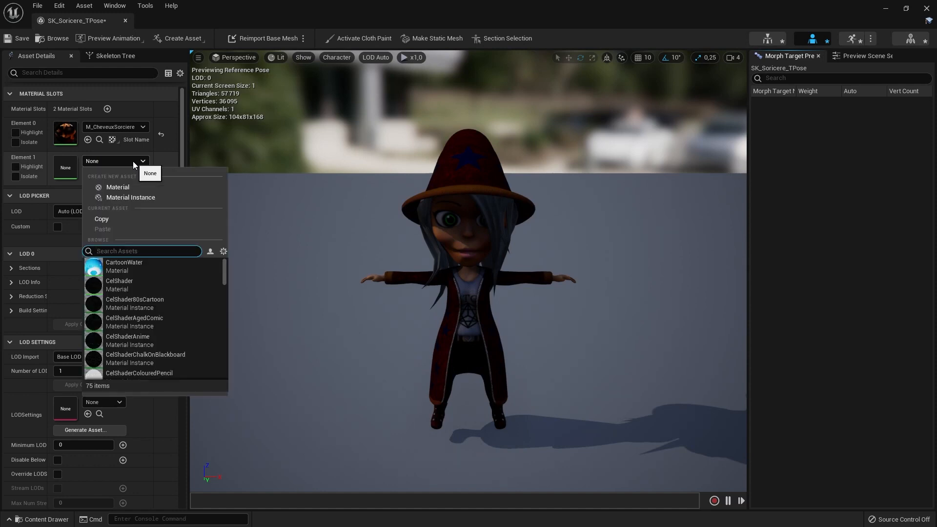
text(SORCIERE)
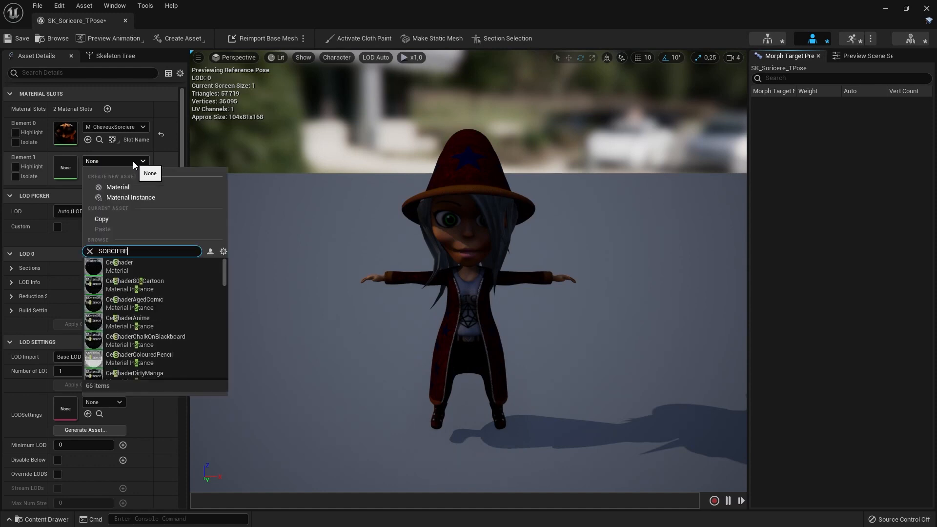
click(131, 289)
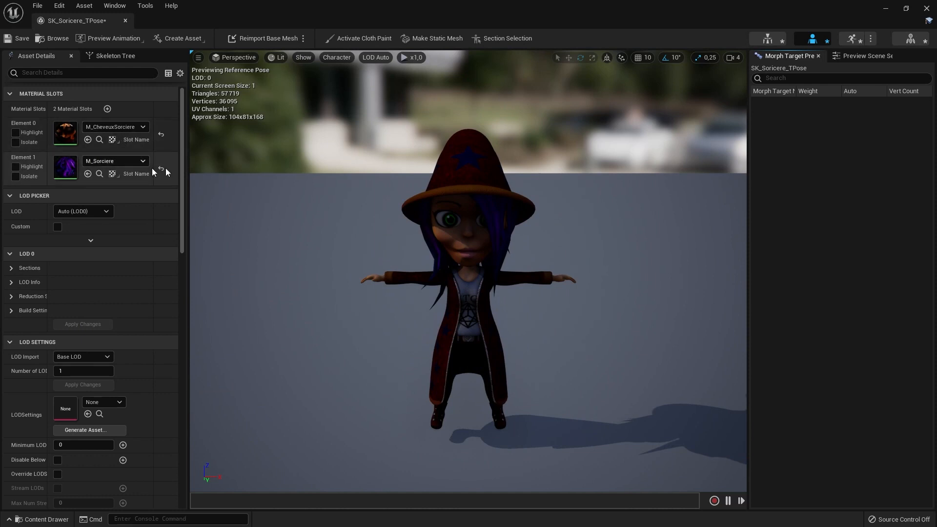
click(19, 39)
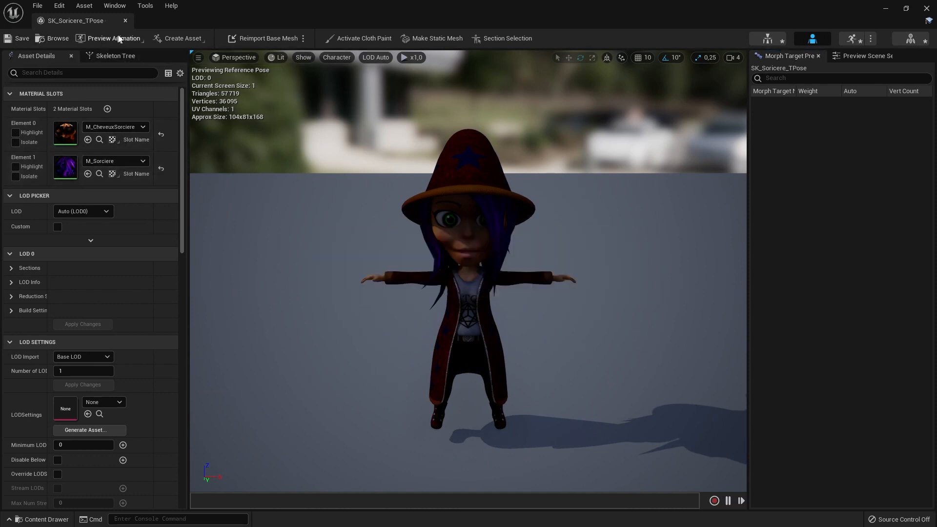
click(125, 21)
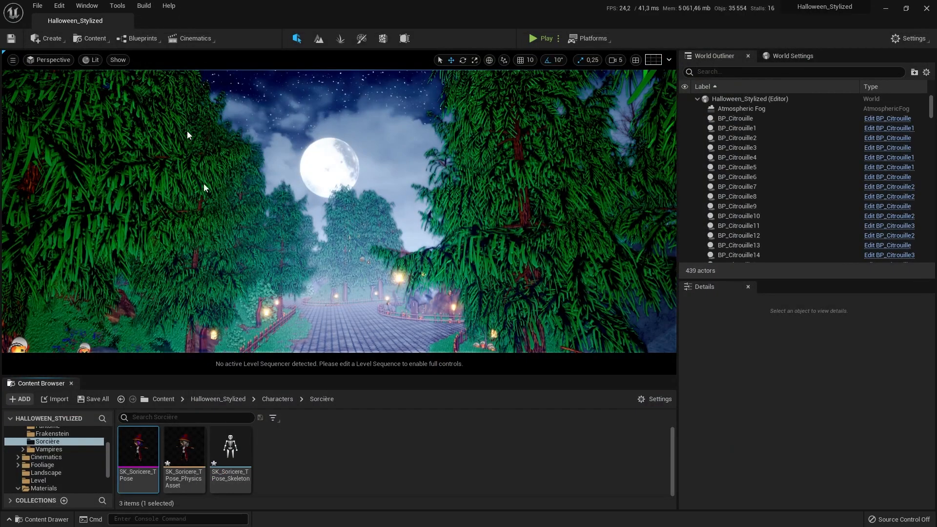
- Open the SK_VampireFeminin_TPose skeletal mesh from the Vampires/Féminin folder and assign M_VampireF to material slot Element 0
click(45, 449)
double_click(137, 448)
double_click(150, 443)
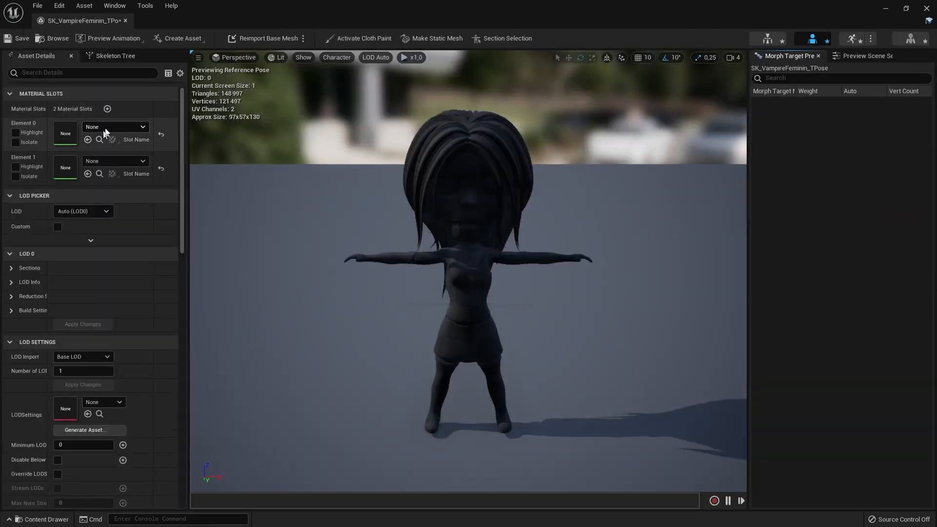
click(117, 128)
text(VAMPIRE)
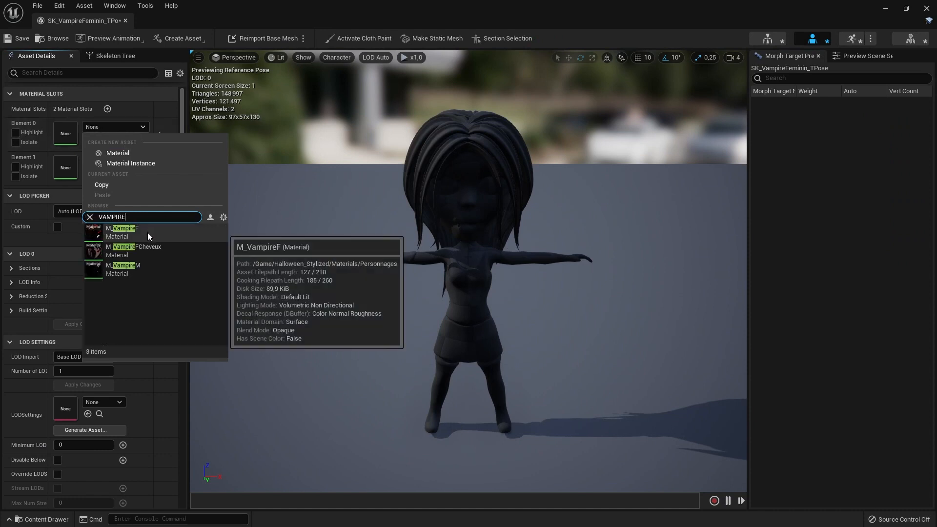
click(147, 232)
- Assign M_VampireFCheveux to material slot Element 1 of SK_VampireFeminin_TPose, then save and close the mesh
click(125, 162)
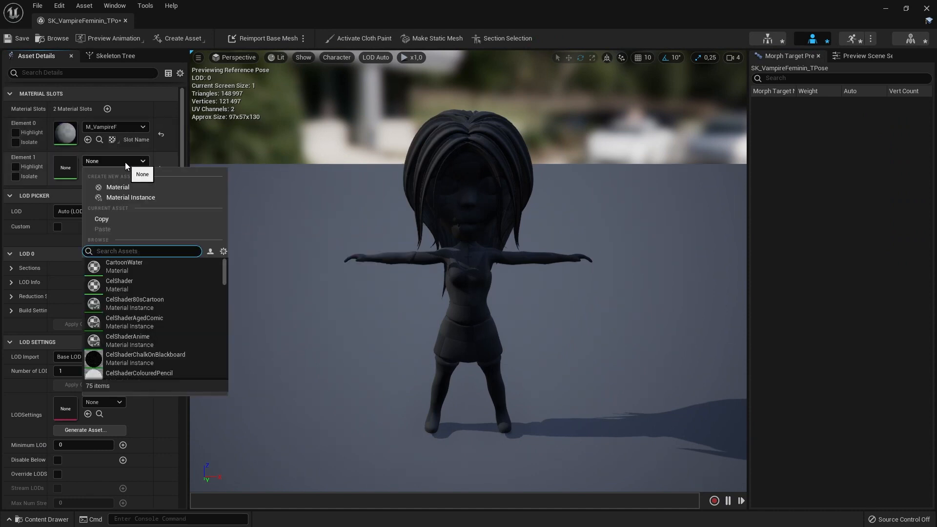
text(VAMPIRE)
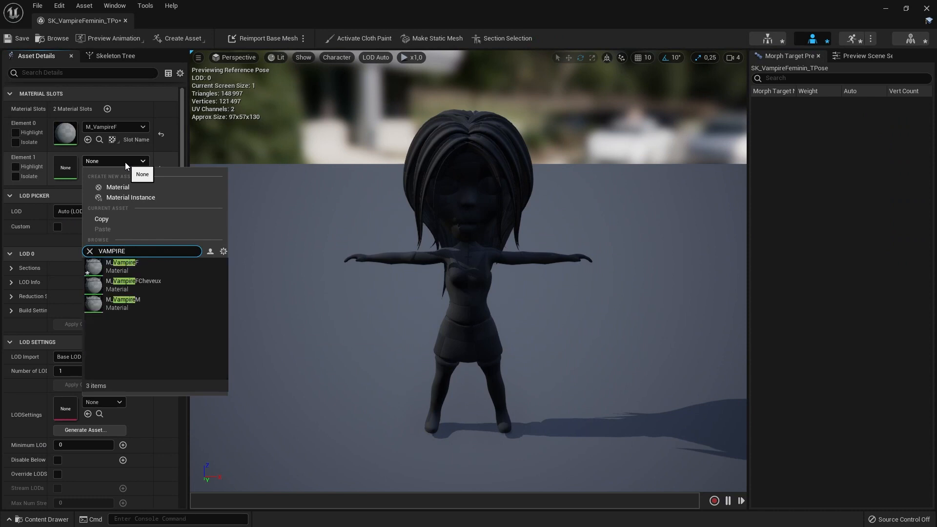
click(154, 283)
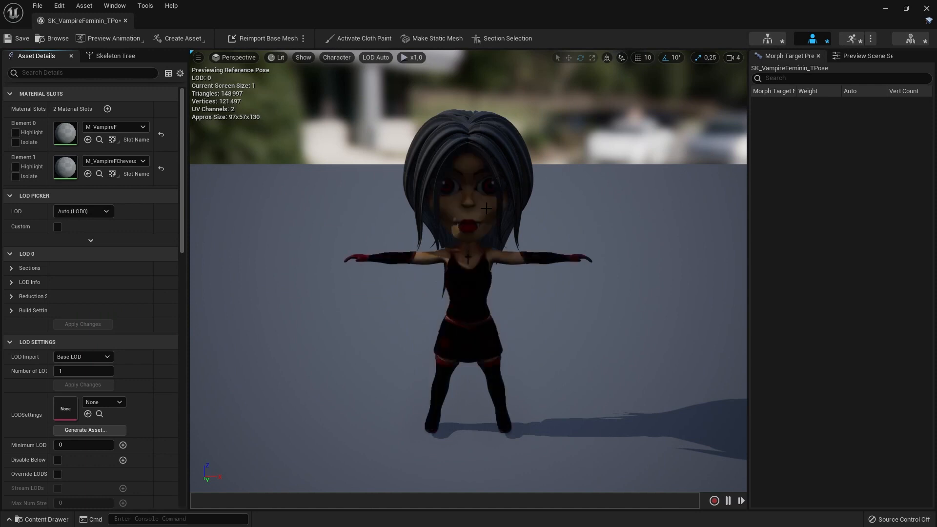
click(22, 38)
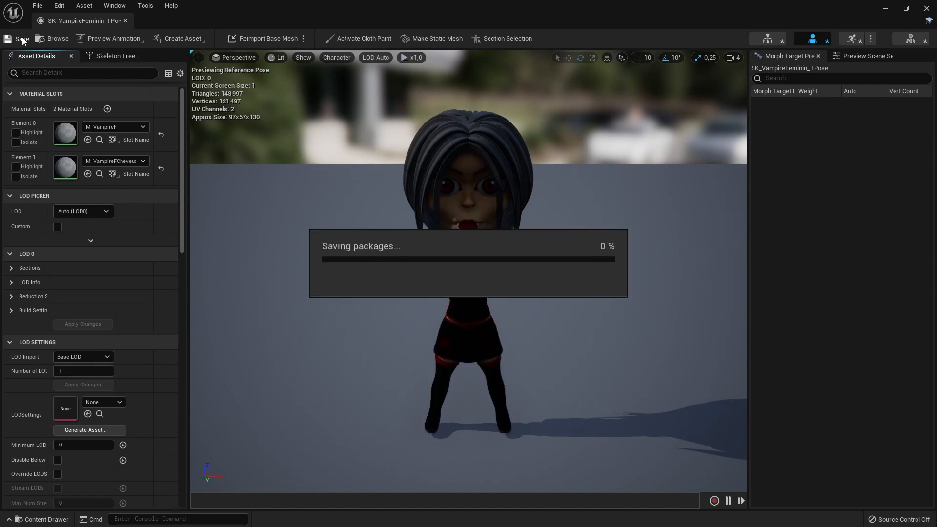
click(125, 21)
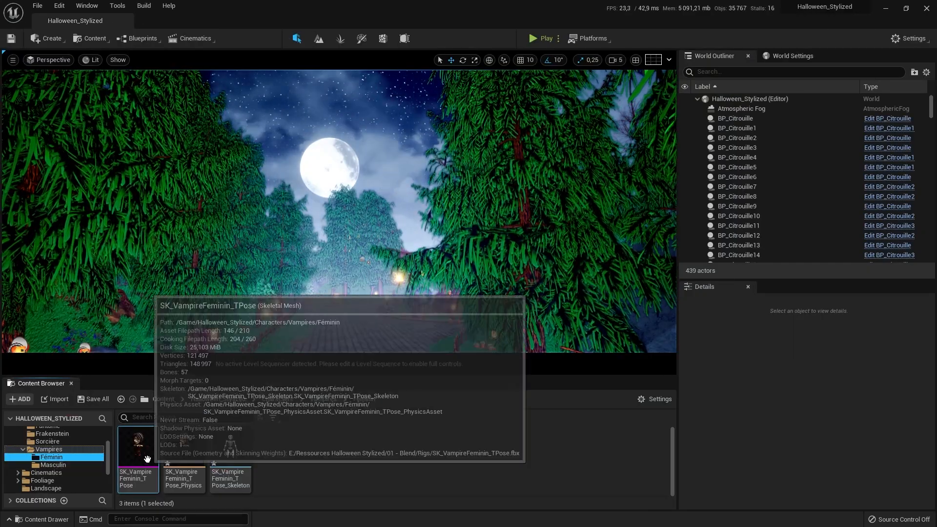
- Open SK_VampireMasculin_Tpose from the Vampires/Masculin folder, assign M_VampireM to material slot Element 0, then save and close it
click(57, 465)
double_click(124, 459)
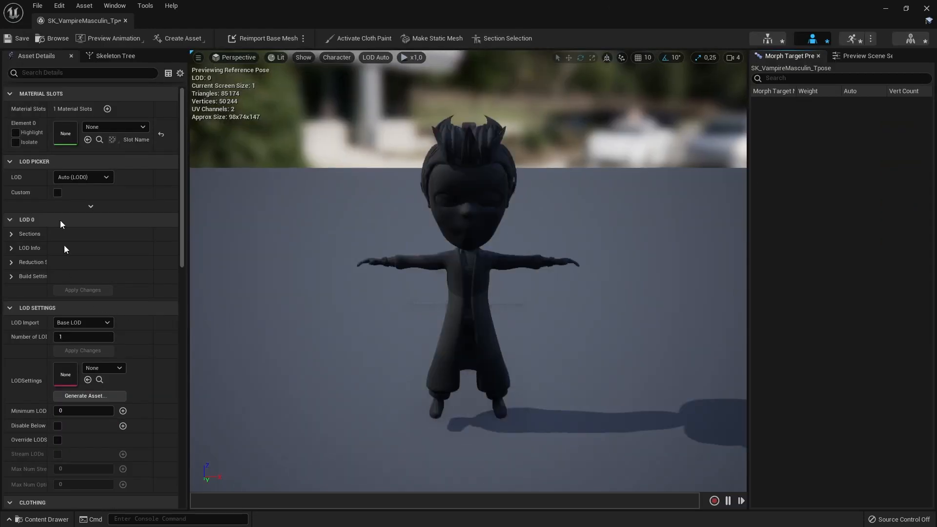
click(113, 126)
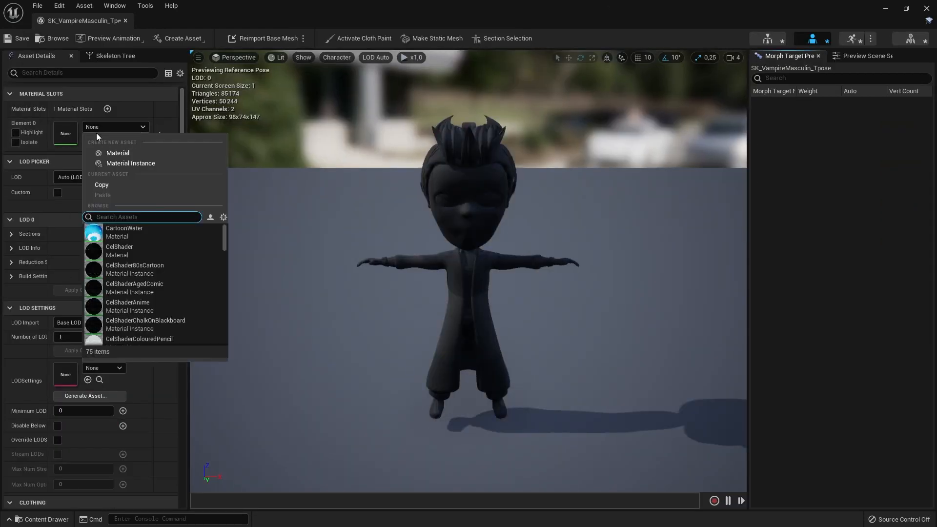
text(VAMPIRE)
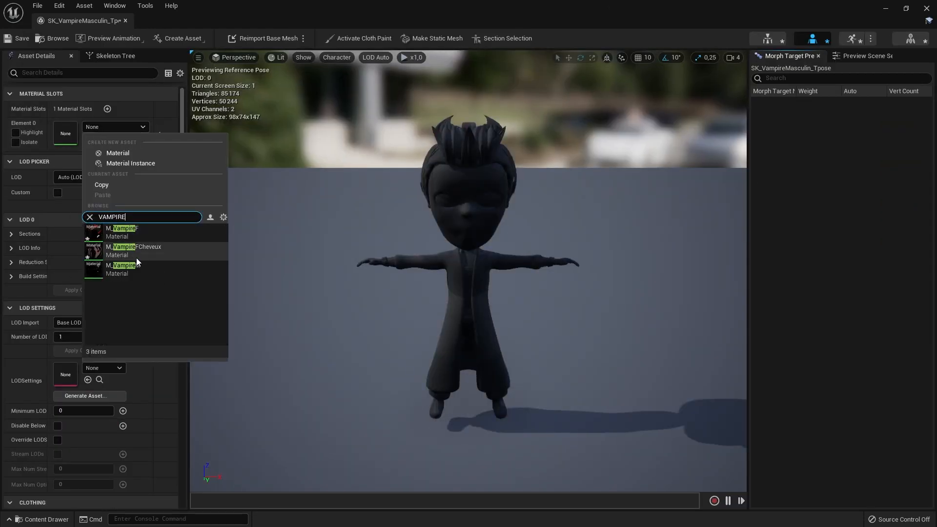
click(143, 270)
click(18, 41)
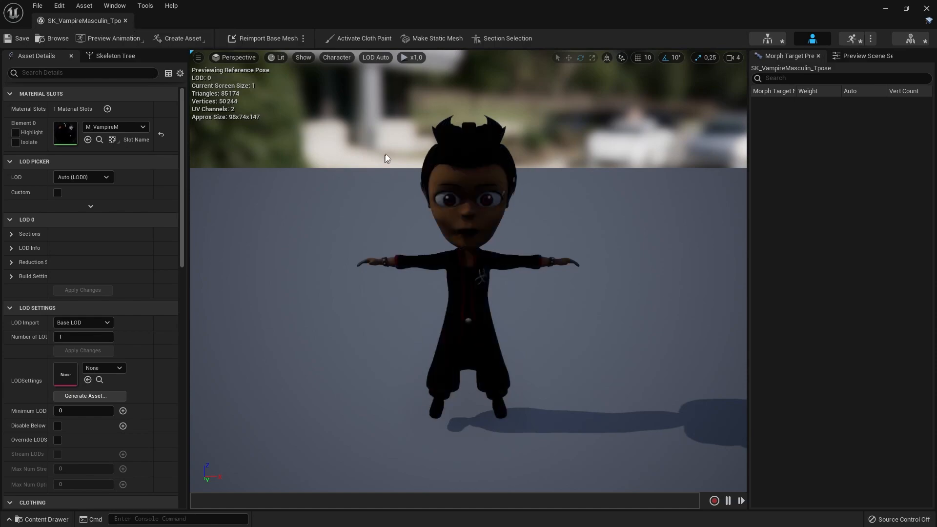
click(125, 21)
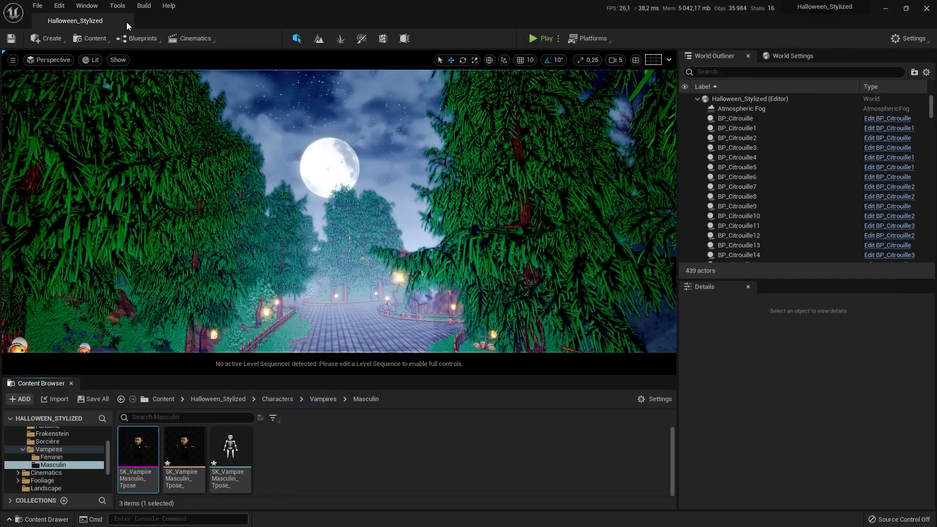
- In M_CheveuxSorciere from Materials/Personnages, connect the base colour texture's RGB output to Emissive Color, then save and close the material
scroll(68, 448, down, 1)
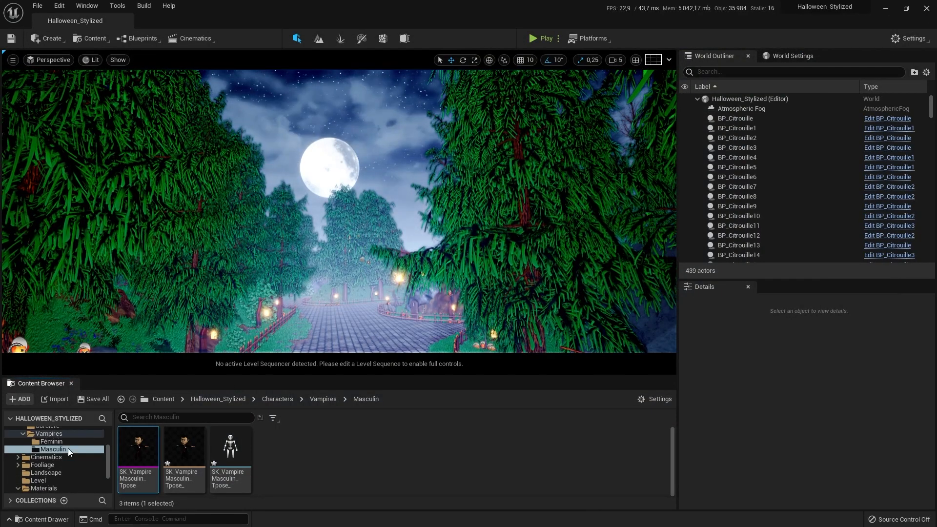
scroll(54, 470, down, 3)
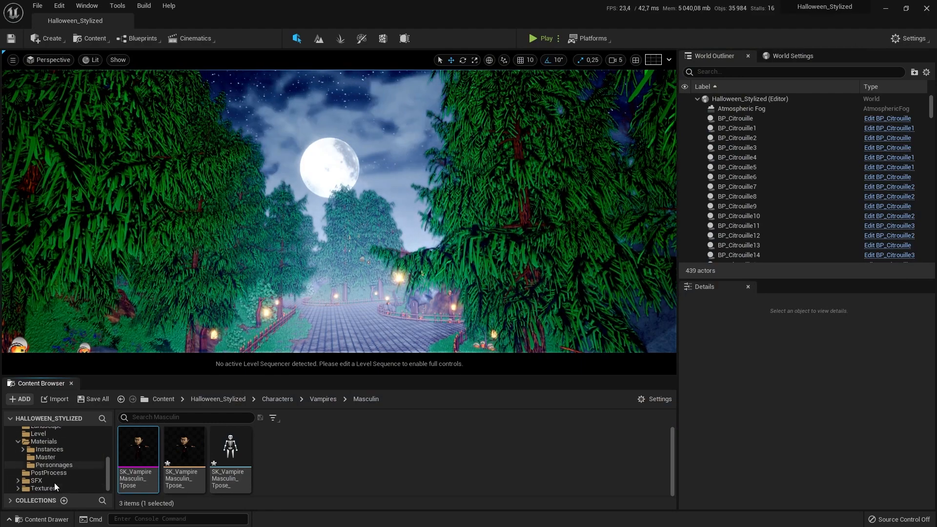
click(51, 465)
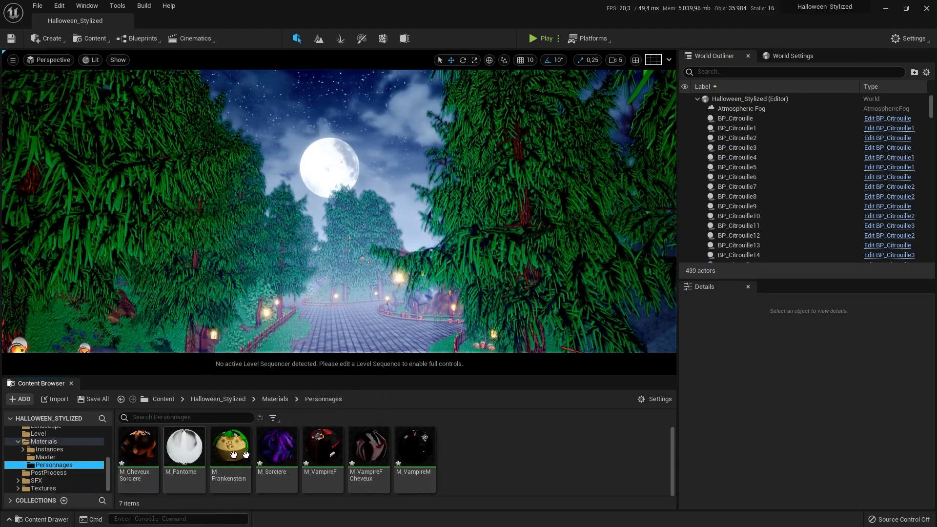
double_click(136, 448)
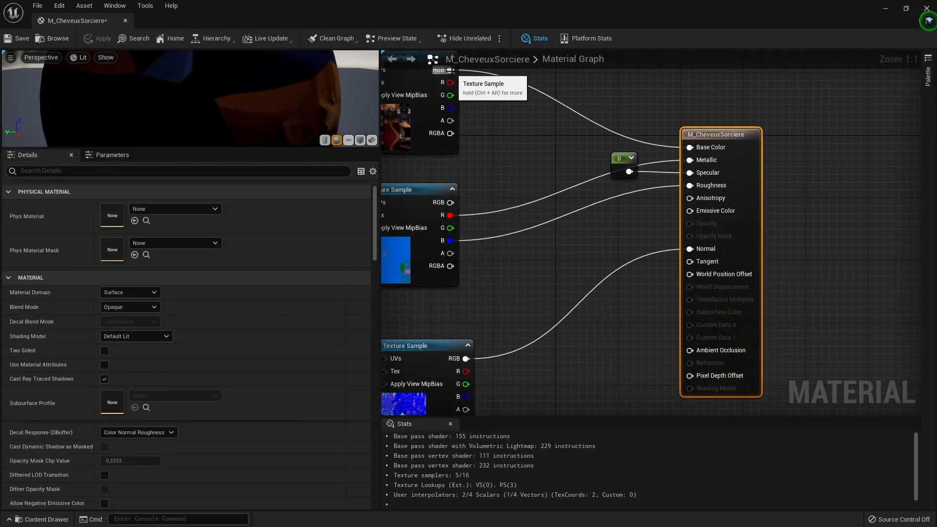
drag(450, 70, 687, 208)
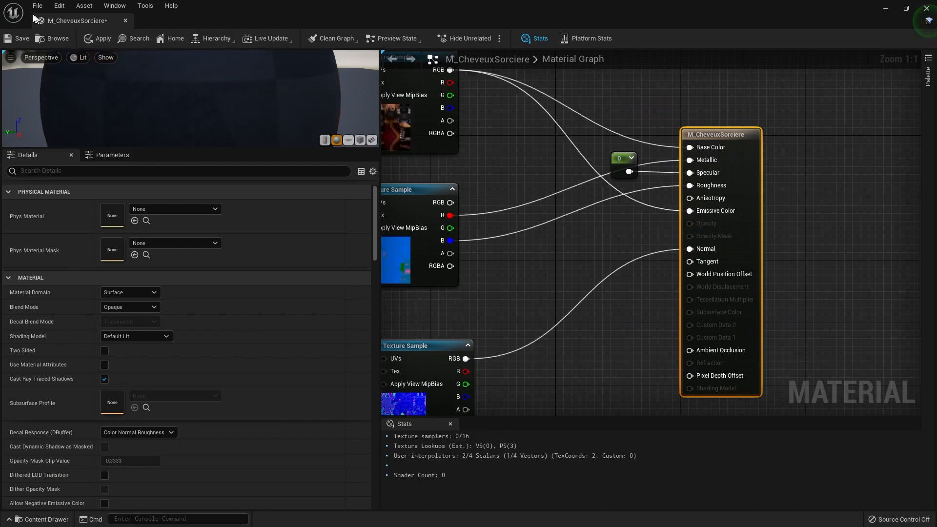
click(19, 40)
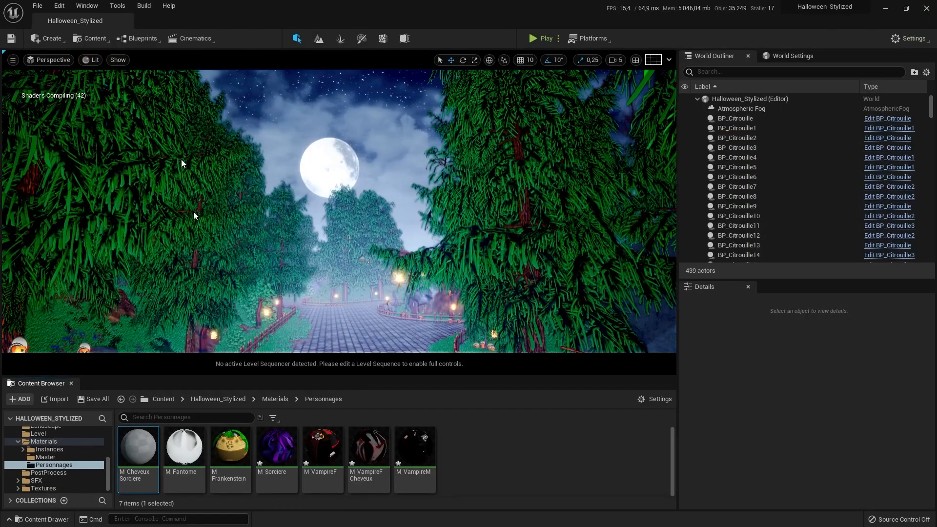
click(125, 20)
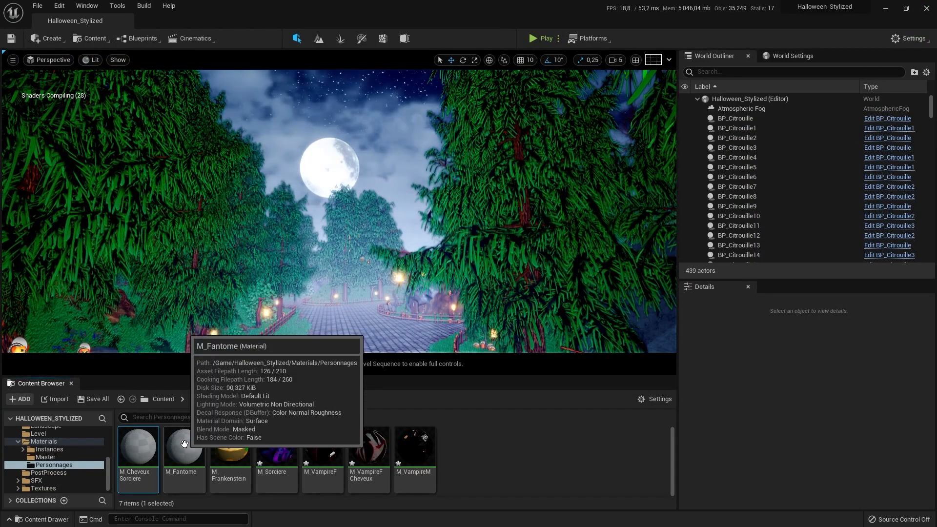
- Check and close M_Fantome, and in M_Frankenstein connect the base colour texture's RGB output to Emissive Color, then save and close it
click(192, 434)
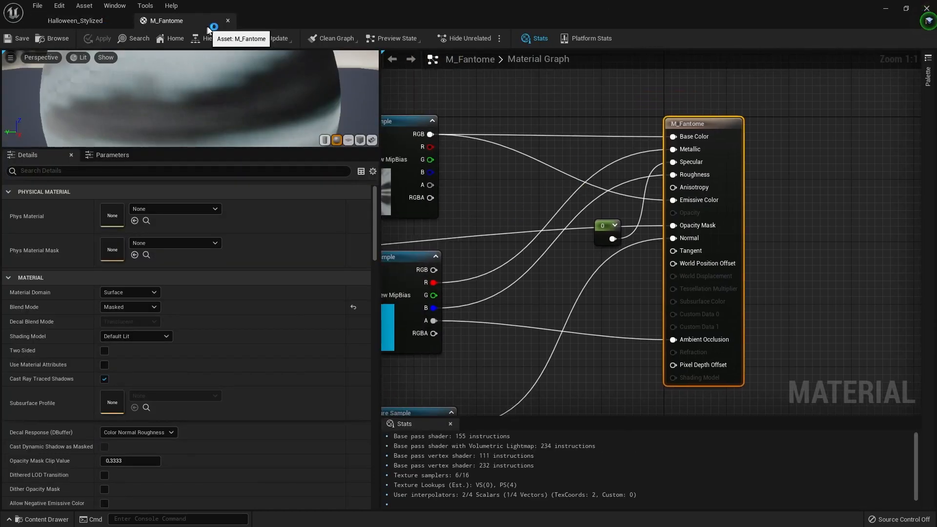
click(227, 21)
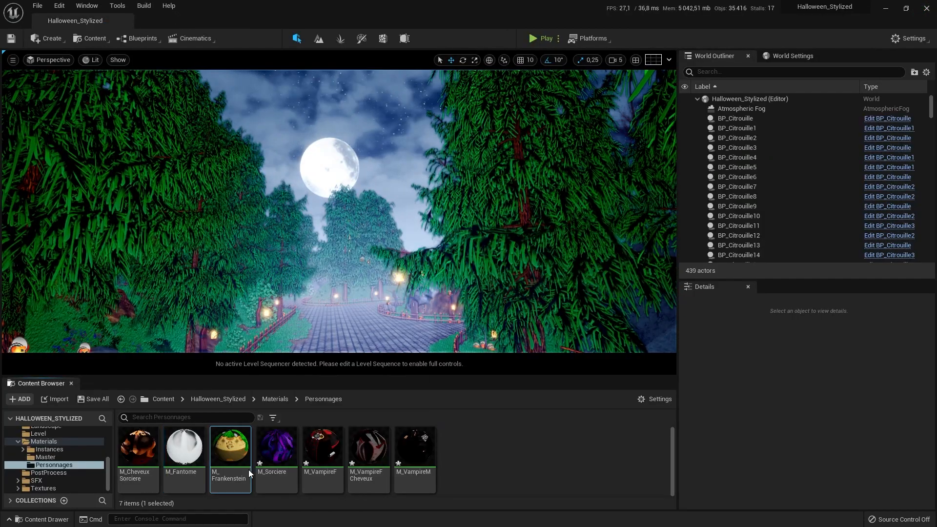
double_click(247, 470)
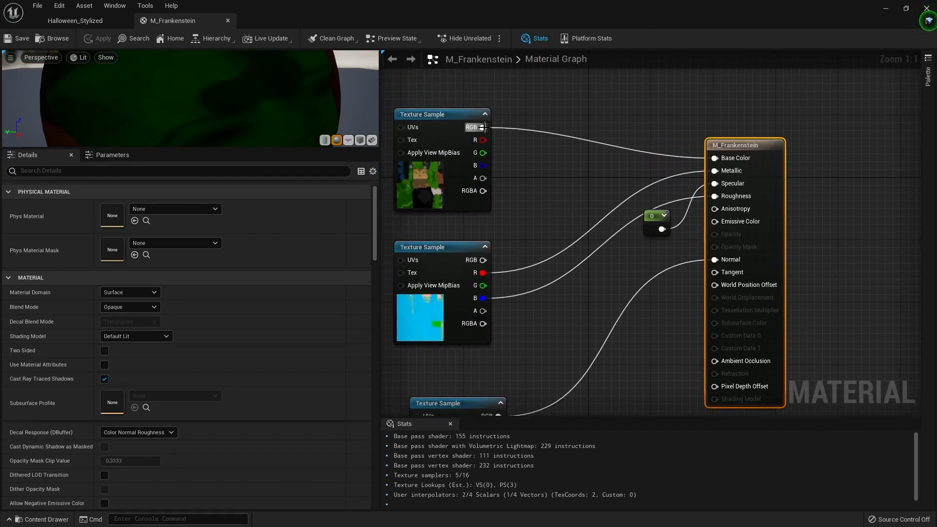
drag(483, 127, 716, 221)
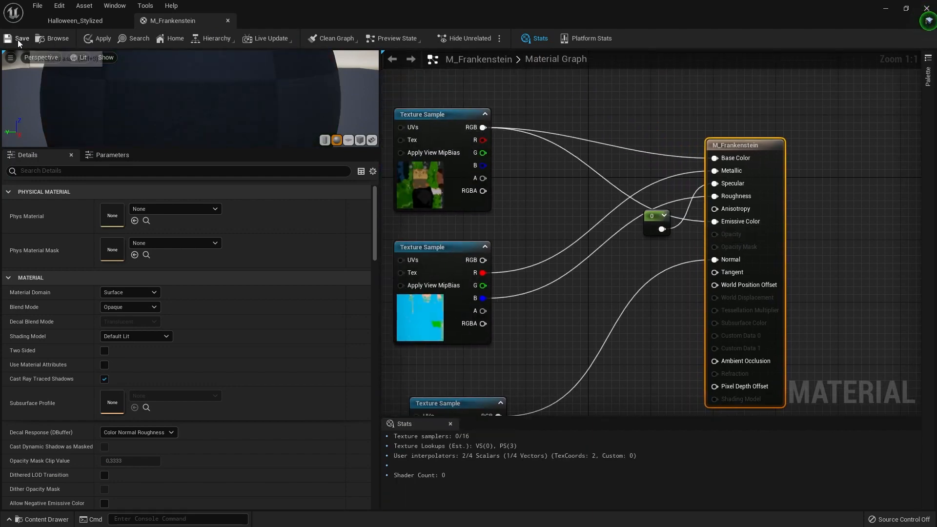
key(ctrl+s)
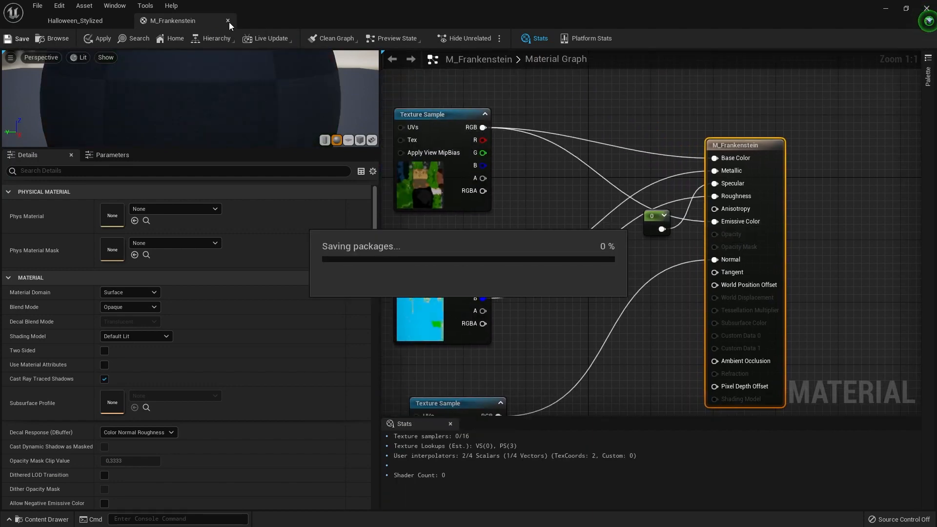
click(228, 21)
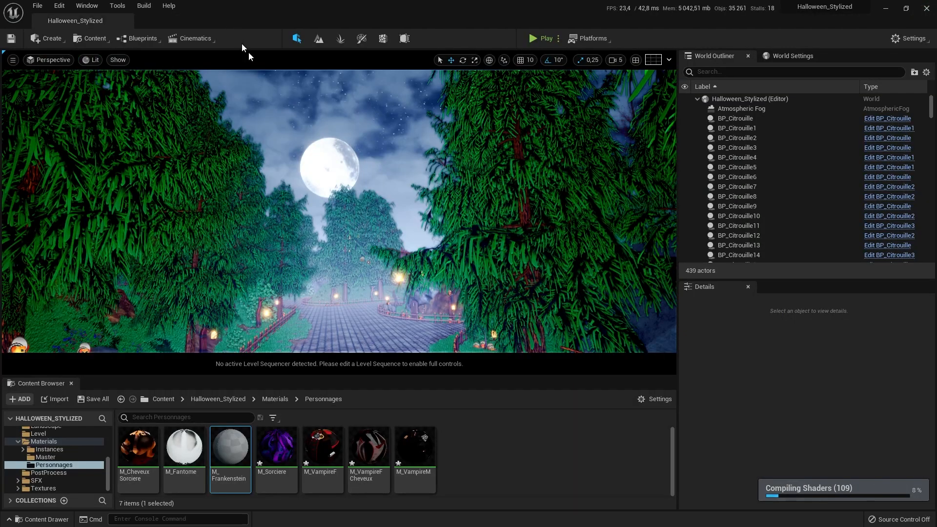
- Open M_Sorciere, connect the base colour texture's RGB output to Emissive Color as well, and save the material
double_click(277, 446)
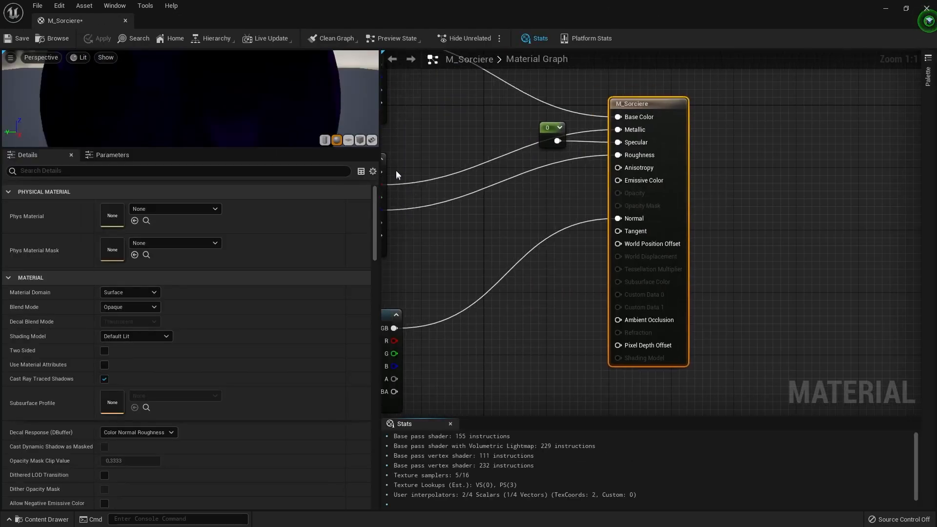
drag(459, 93, 704, 235)
click(21, 38)
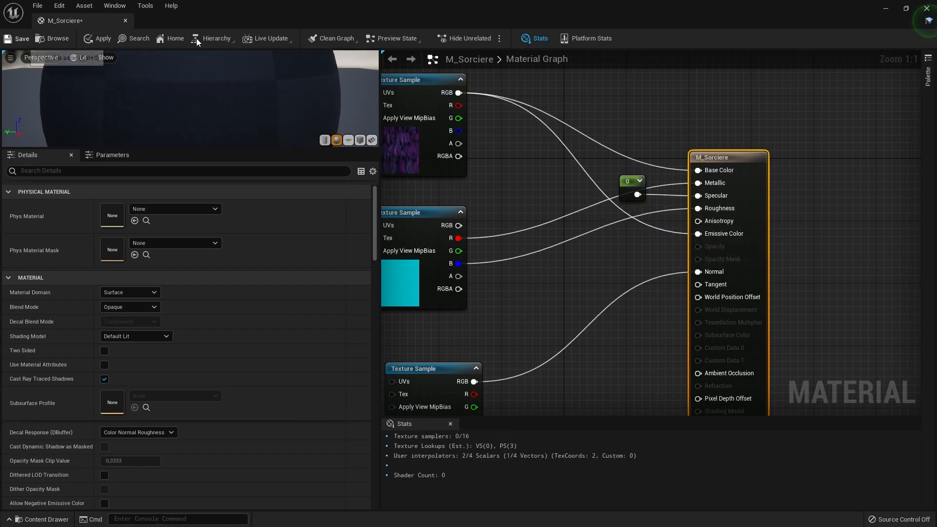
- Close the M_Sorciere material and rename it M_SorciereCheveux in the Personnages folder
click(126, 20)
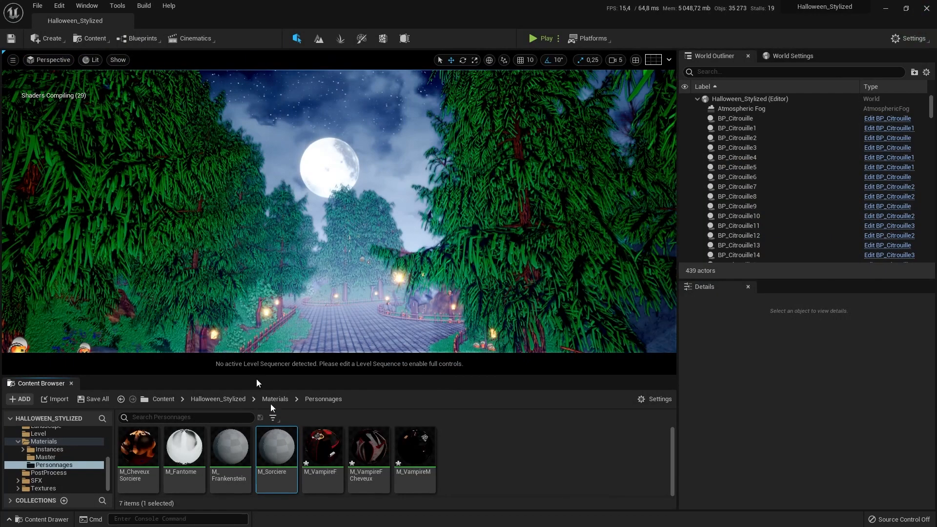
click(287, 474)
key(End)
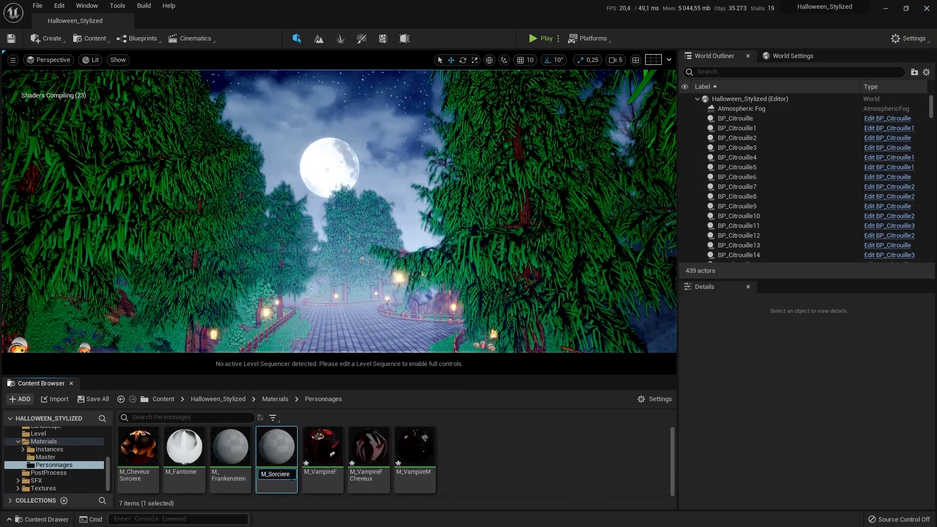
text(H)
text(EX++++++)
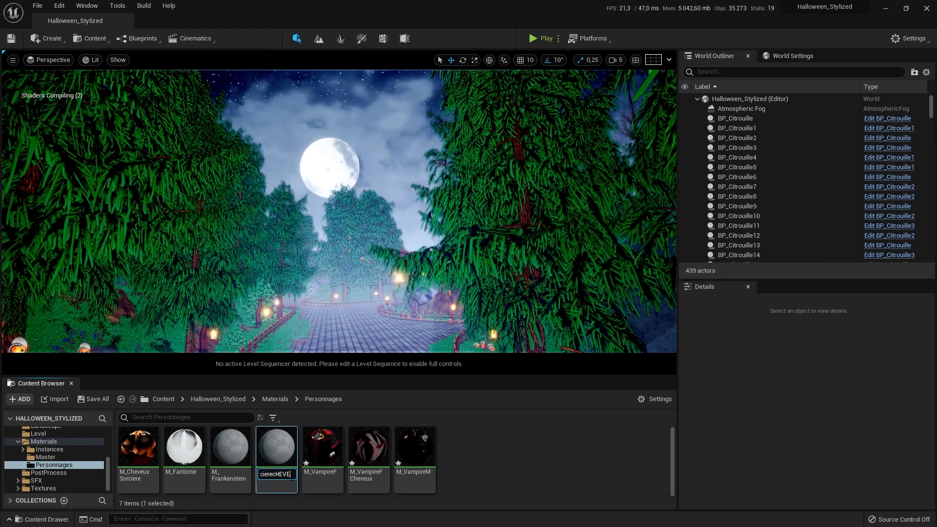
key(BackSpace)
key(BackSpace)
key(BackSpace)
key(BackSpace)
key(BackSpace)
key(BackSpace)
key(BackSpace)
key(BackSpace)
key(BackSpace)
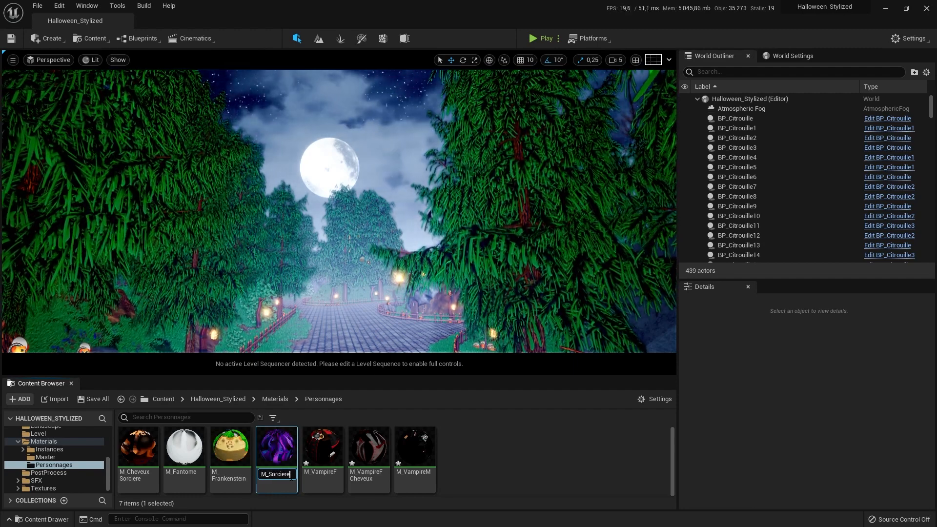
text(Ch)
text(eveux)
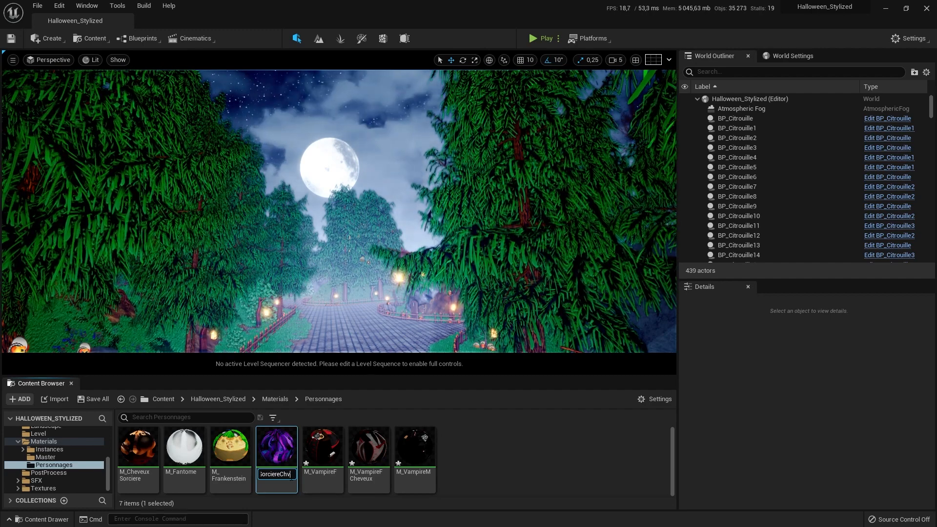
key(Return)
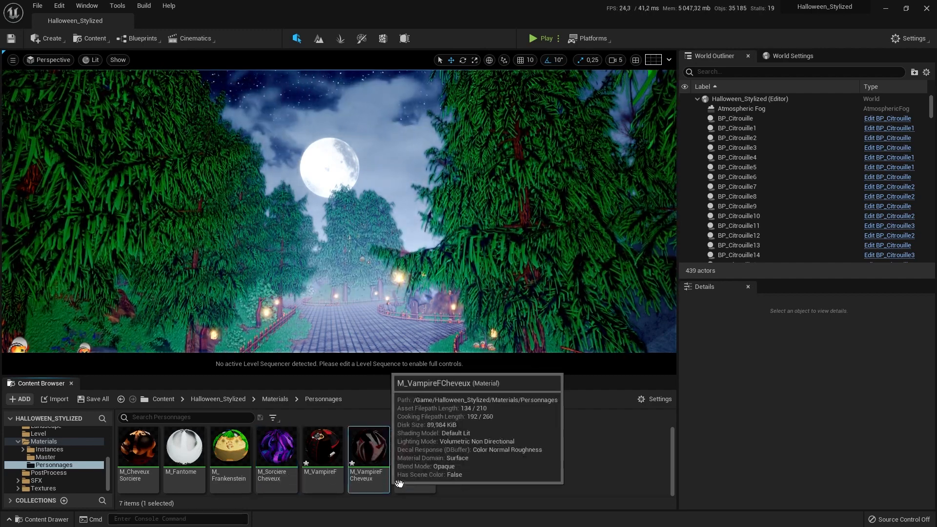
- Open M_VampireFCheveux, connect the base colour texture's RGB output to Emissive Color, then save and close the material
double_click(363, 483)
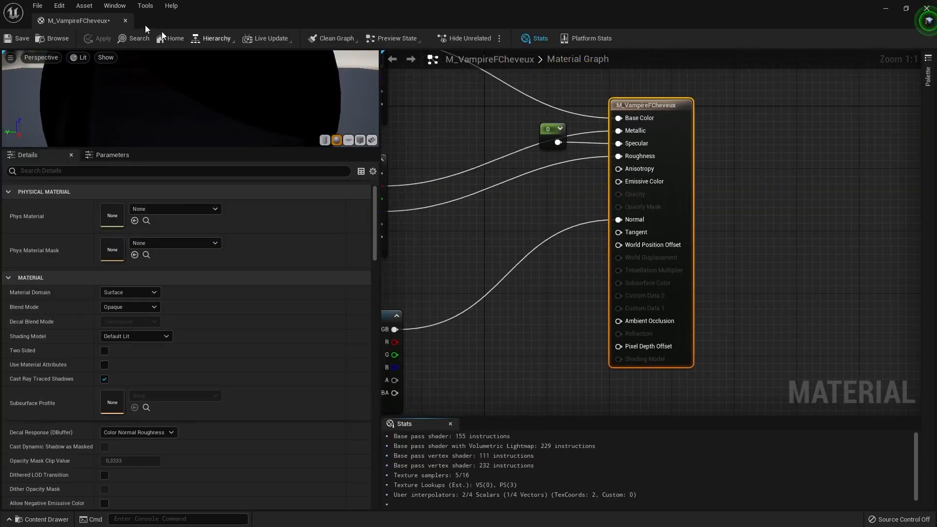
right_drag(480, 155, 538, 215)
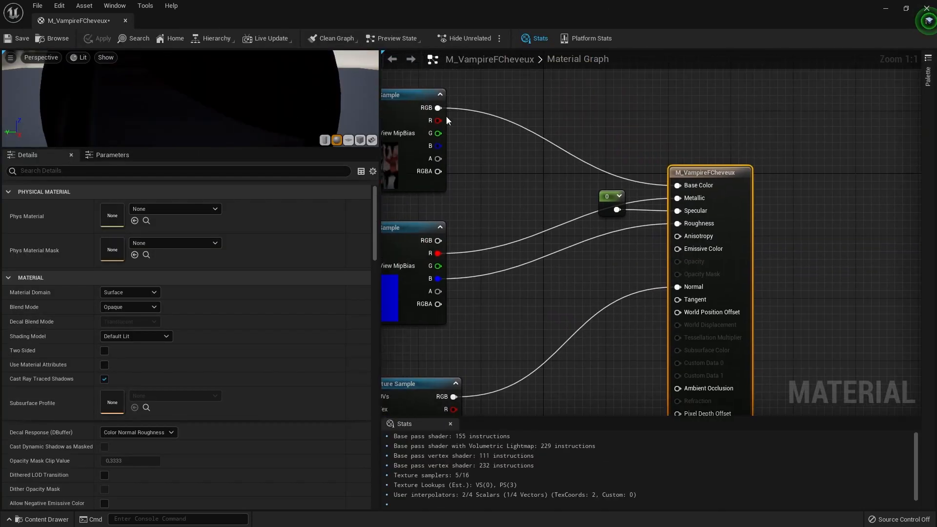
drag(438, 107, 677, 249)
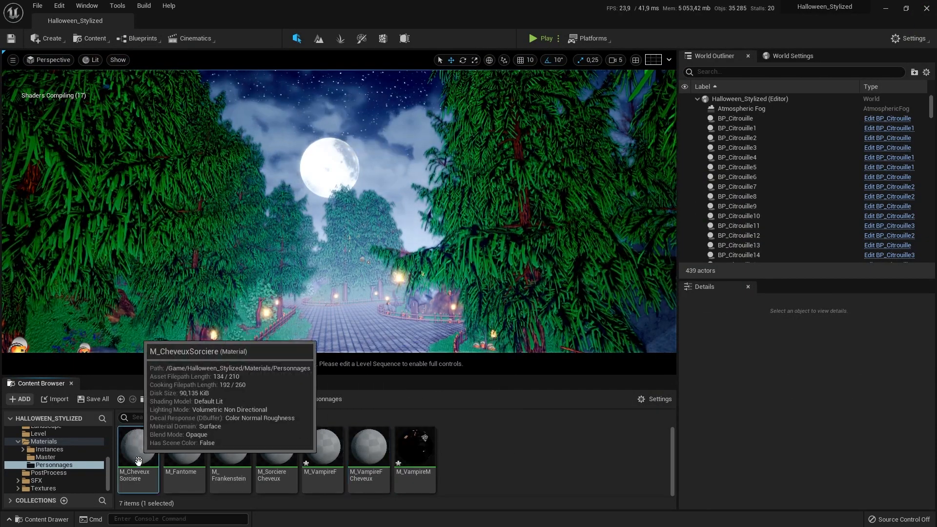
- Rename the M_CheveuxSorciere material as M_Sorciere
click(139, 486)
key(F2)
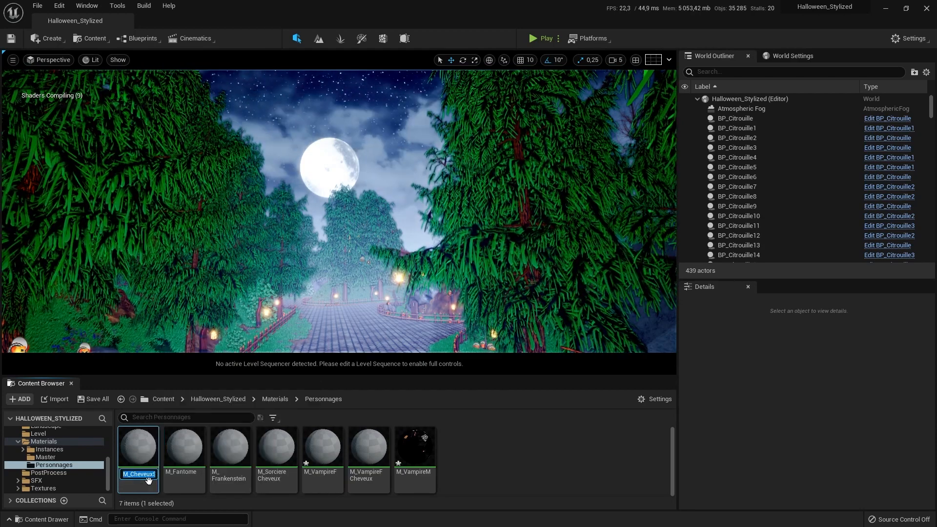
click(147, 478)
key(BackSpace)
key(BackSpace)
key(BackSpace)
key(BackSpace)
key(BackSpace)
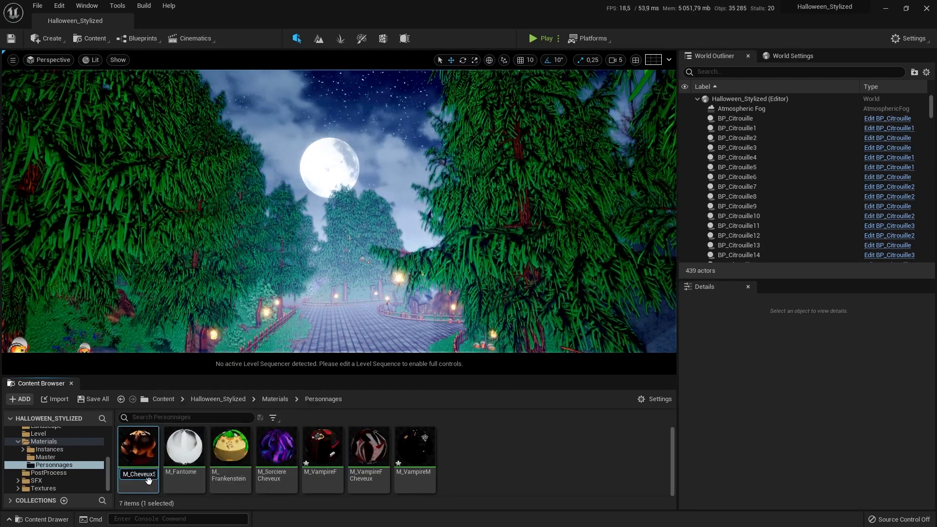
key(BackSpace)
key(BackSpace)
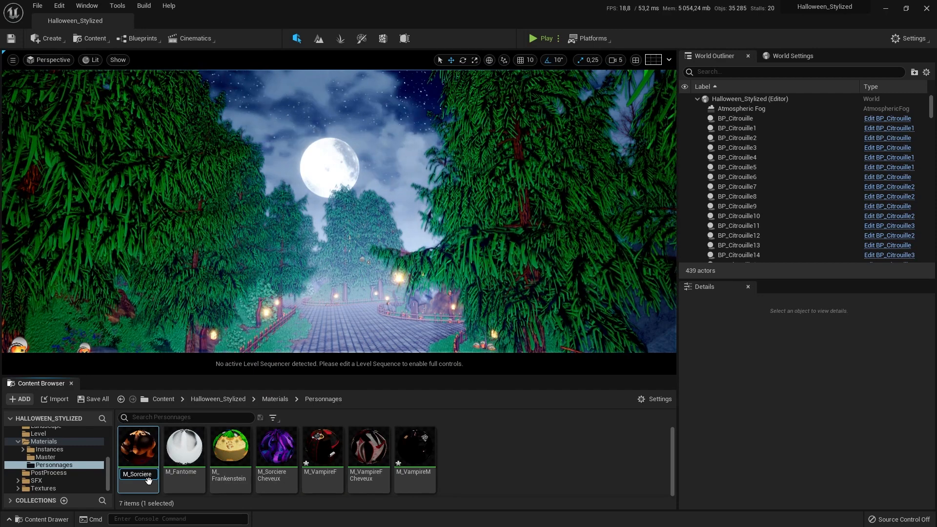
key(Return)
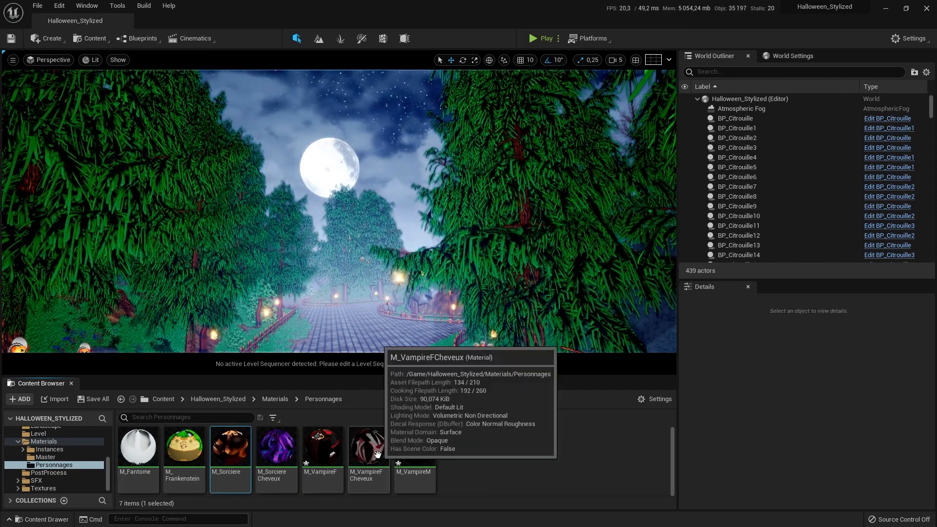
- Reopen M_VampireFCheveux to check its Emissive Color connection, then close it
click(361, 459)
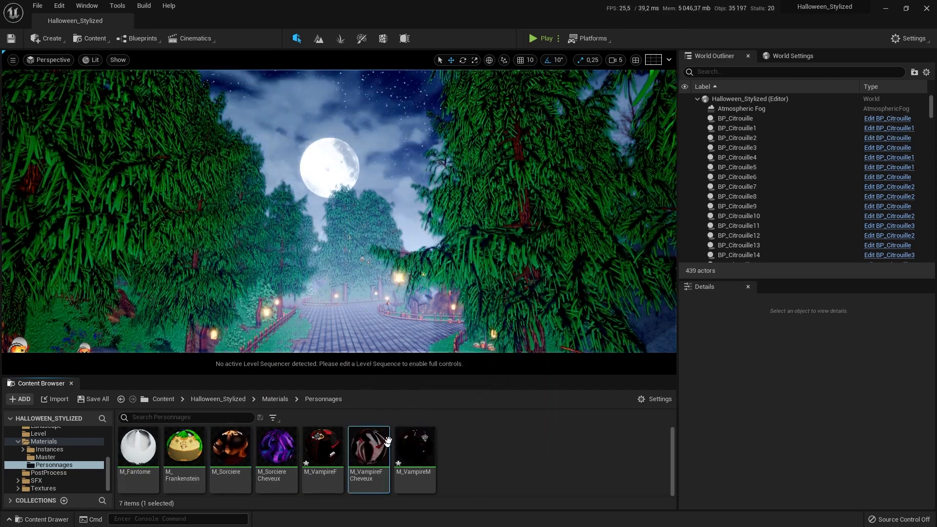
double_click(388, 441)
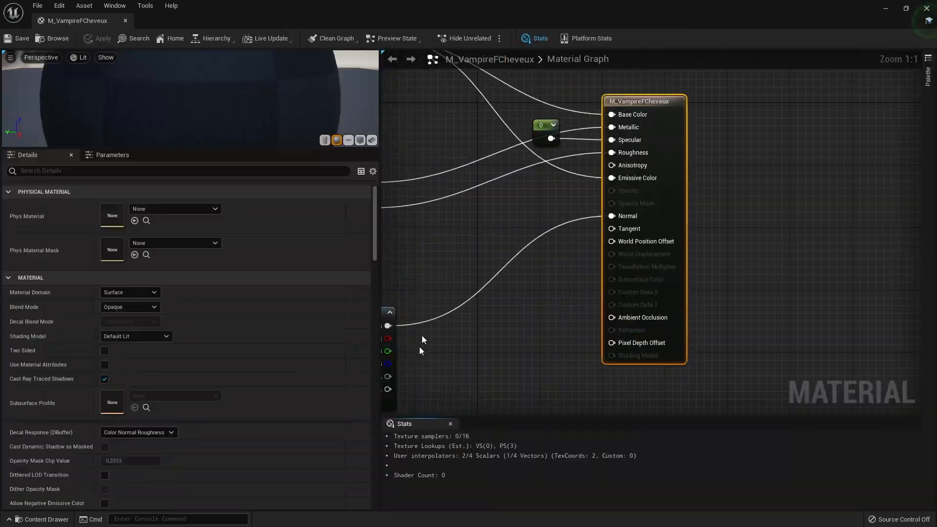
click(125, 21)
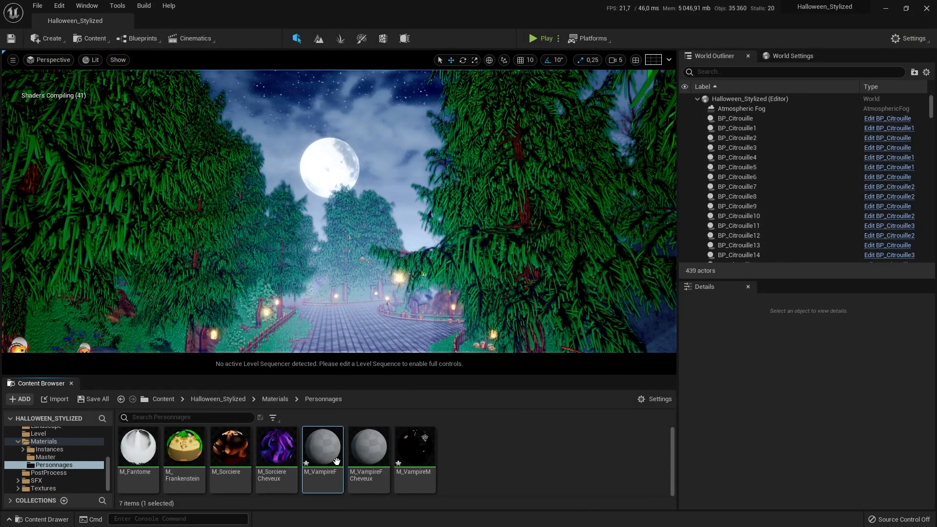
- Open M_VampireF, connect the base colour texture's RGB output to Emissive Color, then save and close the material
drag(336, 461, 466, 332)
right_drag(417, 185, 506, 238)
drag(442, 121, 683, 262)
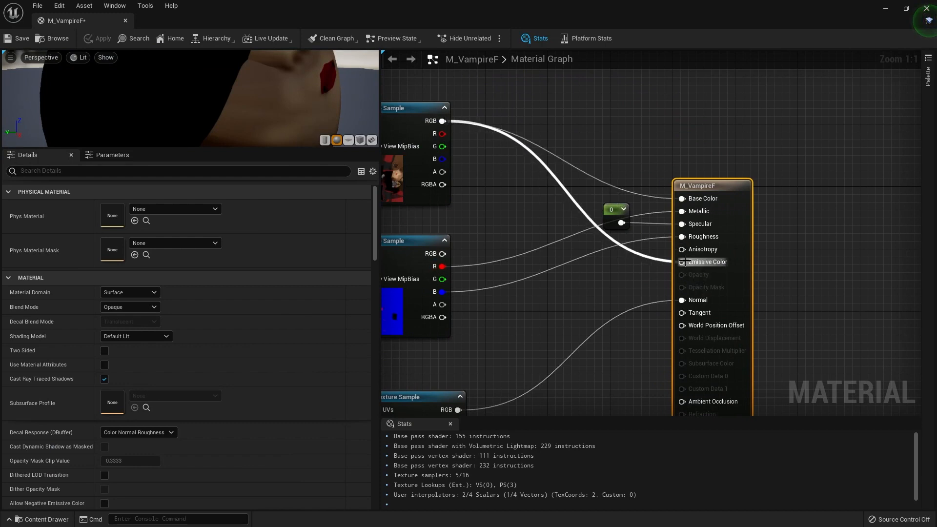
click(23, 38)
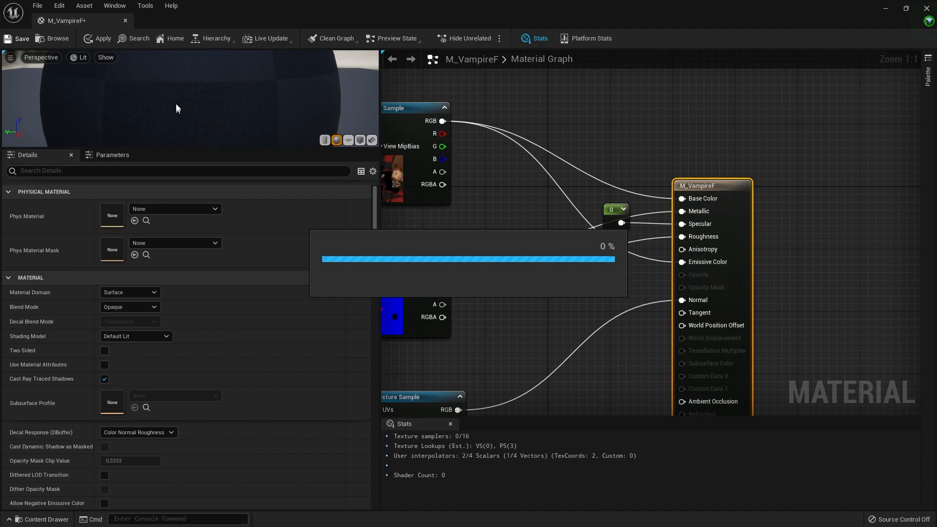
click(125, 20)
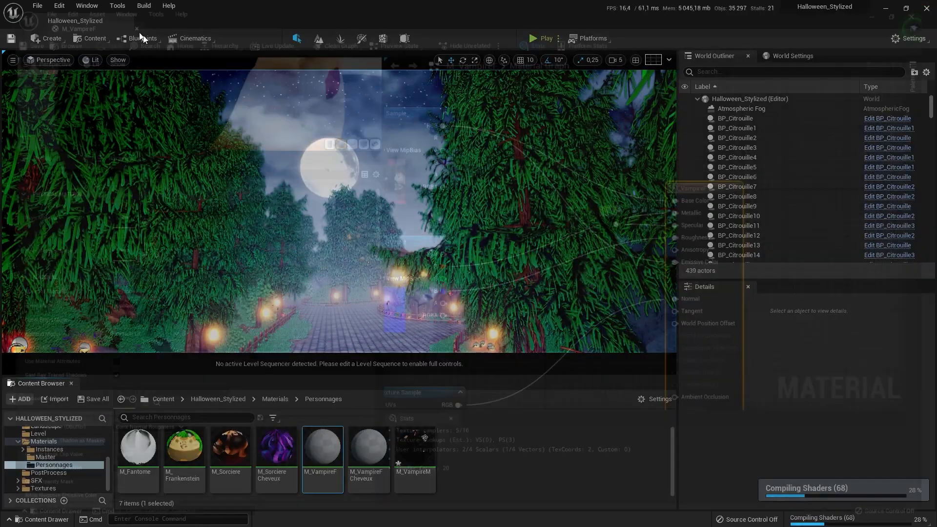
- In M_VampireM, connect the base colour texture's RGB output to Emissive Color, then save and close it
click(416, 445)
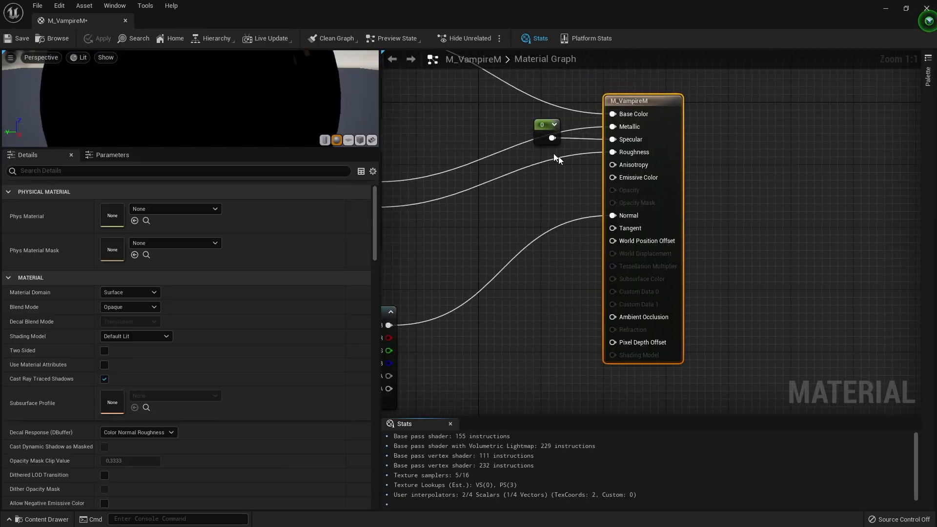
right_drag(493, 113, 560, 175)
drag(444, 98, 679, 238)
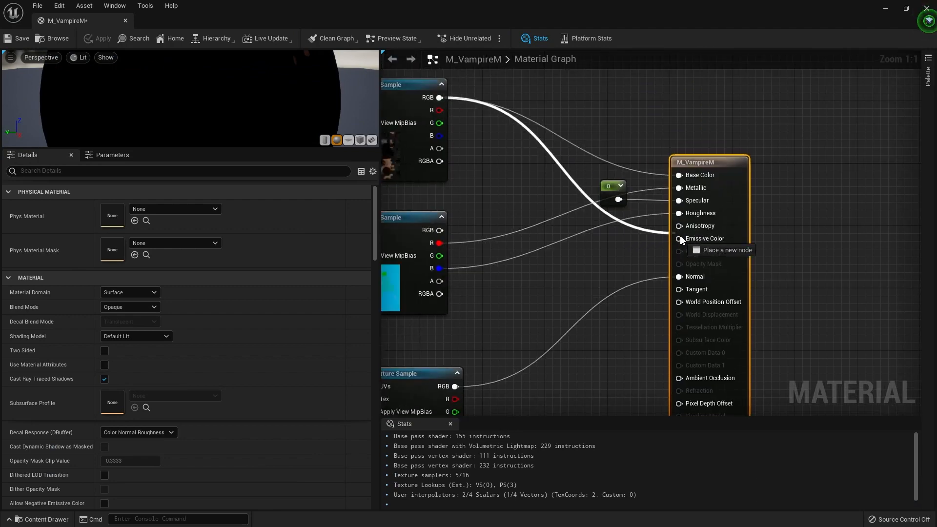
click(22, 40)
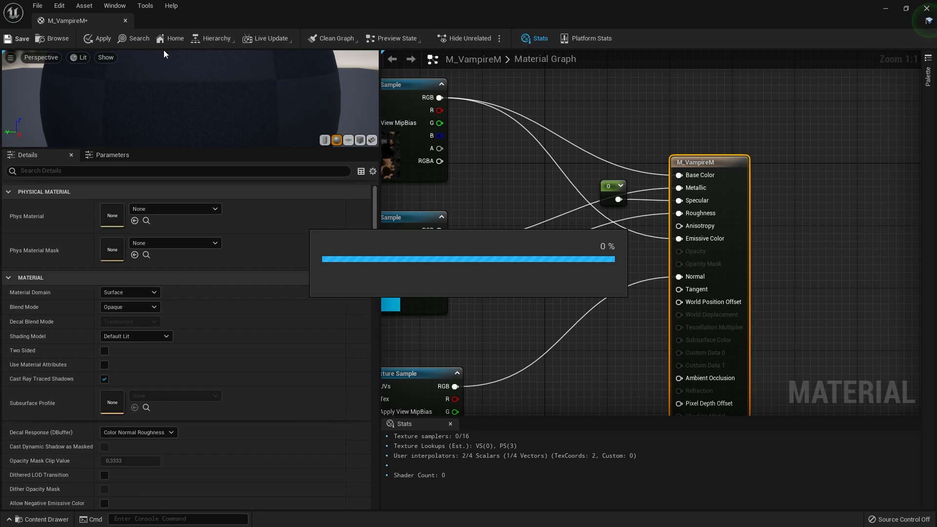
click(125, 20)
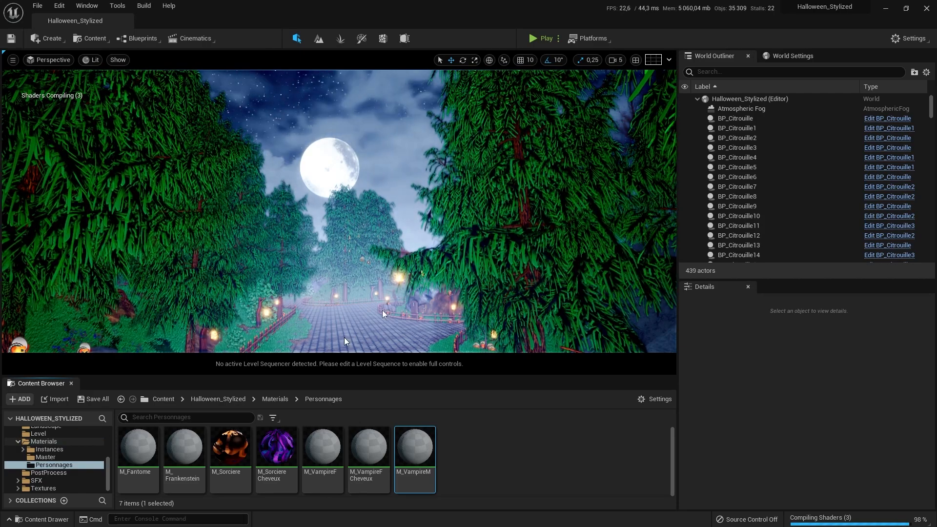
- Look over the level's cobblestone path and the fenced roadside near the gravestone and skull rock
right_drag(385, 315, 361, 334)
key(w)
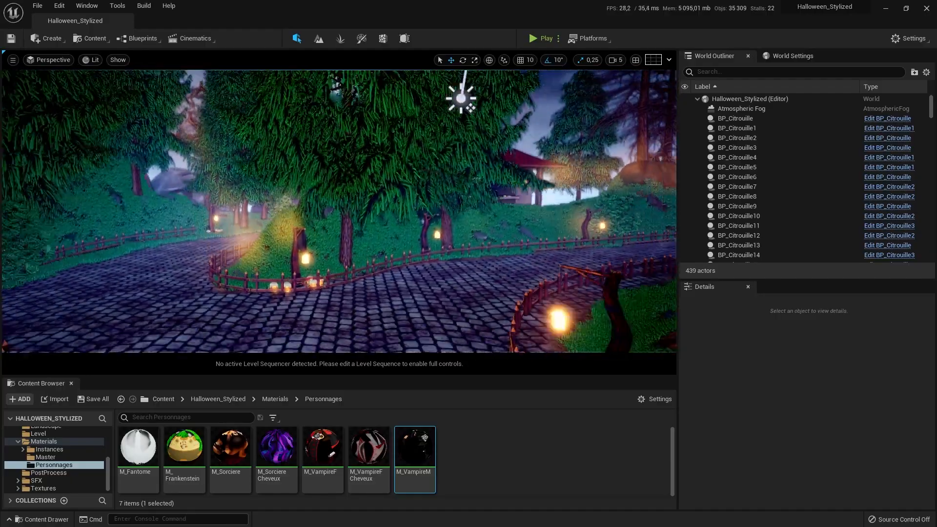
right_drag(339, 211, 380, 265)
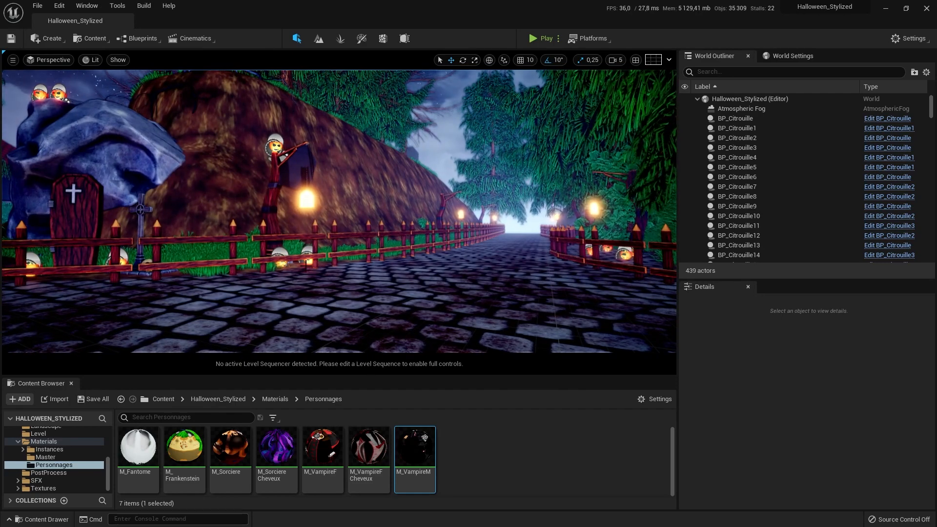
right_drag(380, 266, 278, 253)
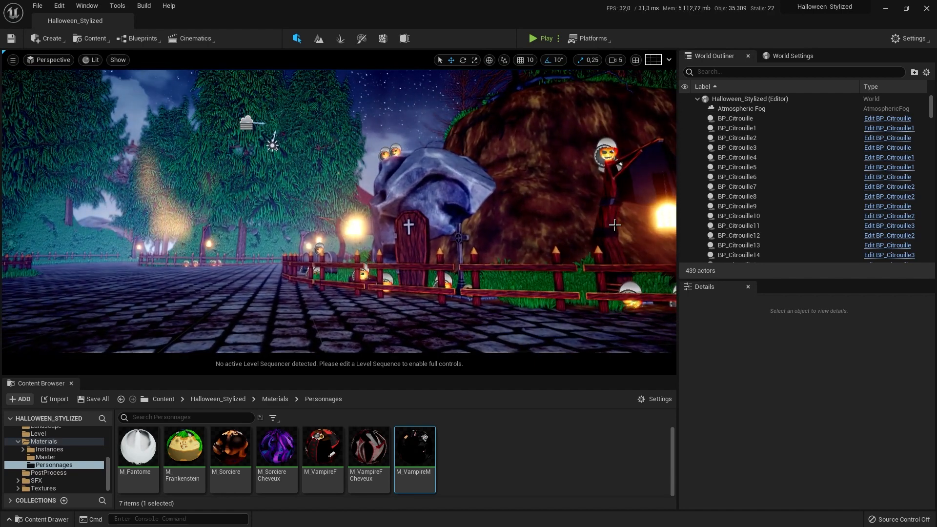